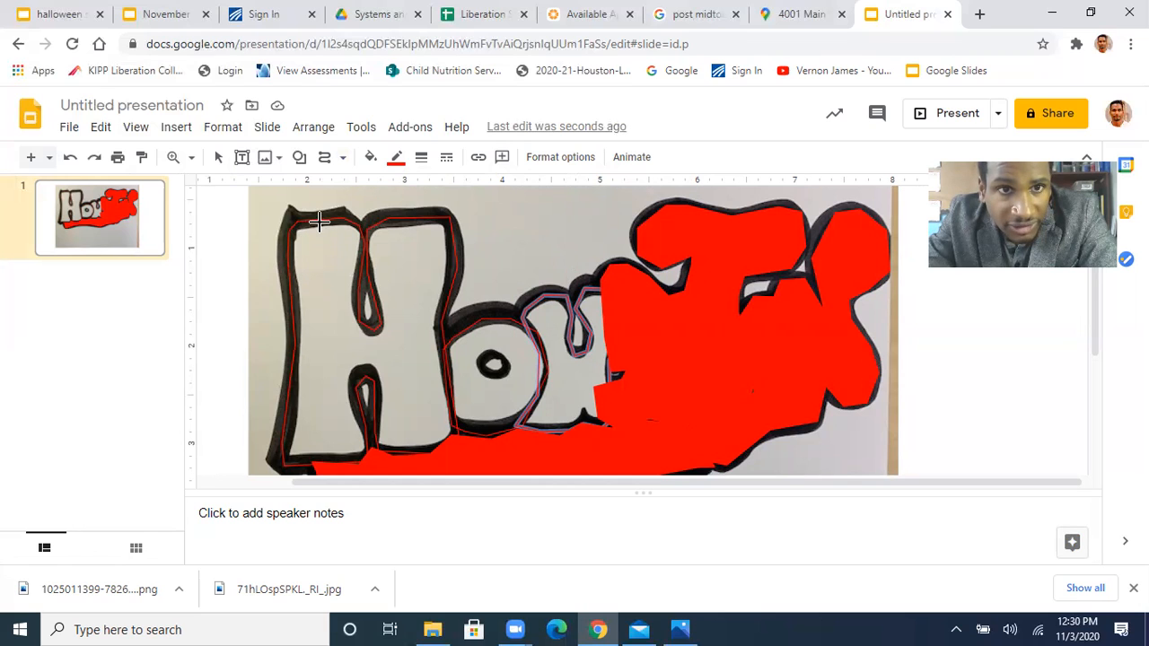
Draw a closed curve with the Curve tool over the black outline at the H's upper-left corner
left_click(326, 167)
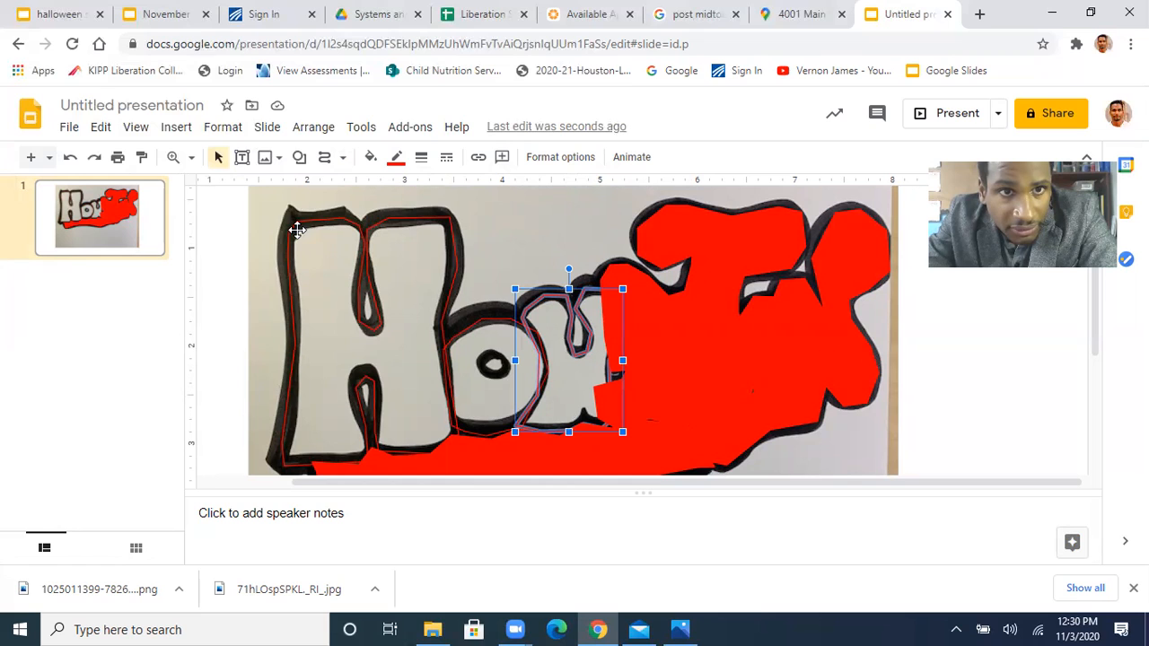
left_click(325, 157)
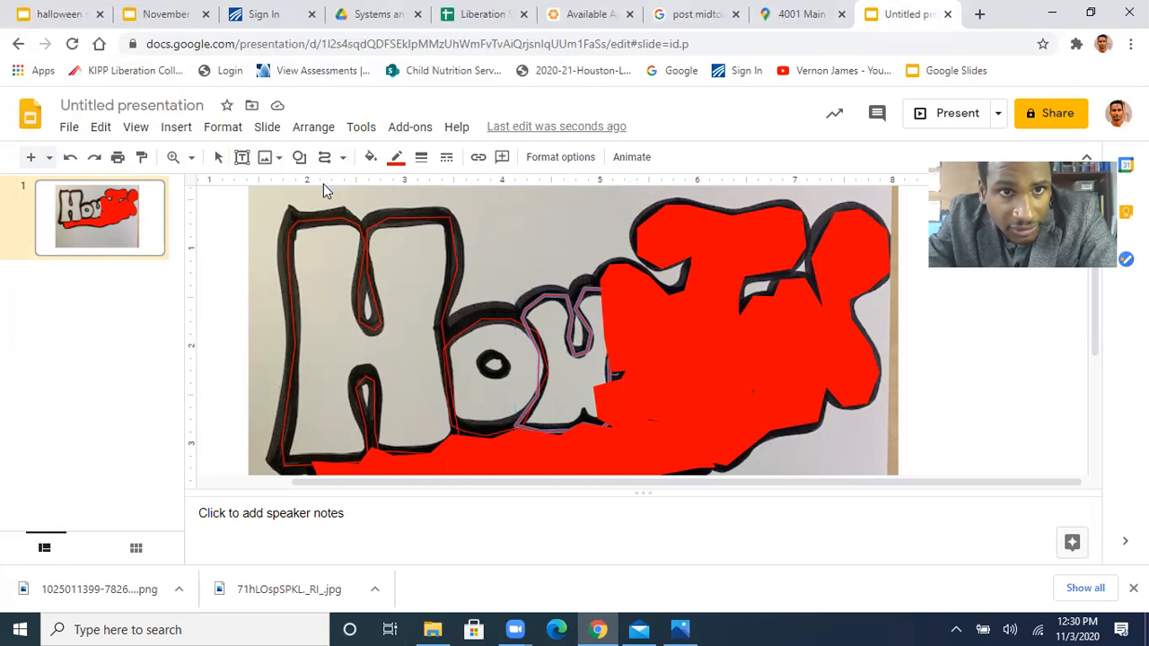
left_click(325, 159)
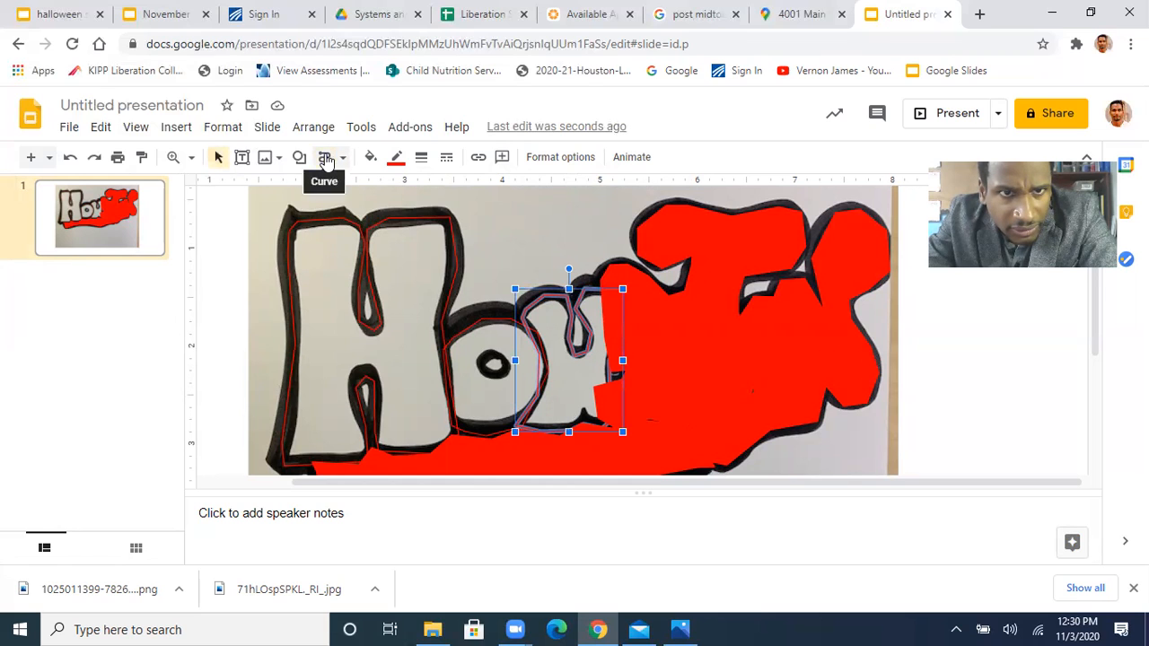
left_click(325, 159)
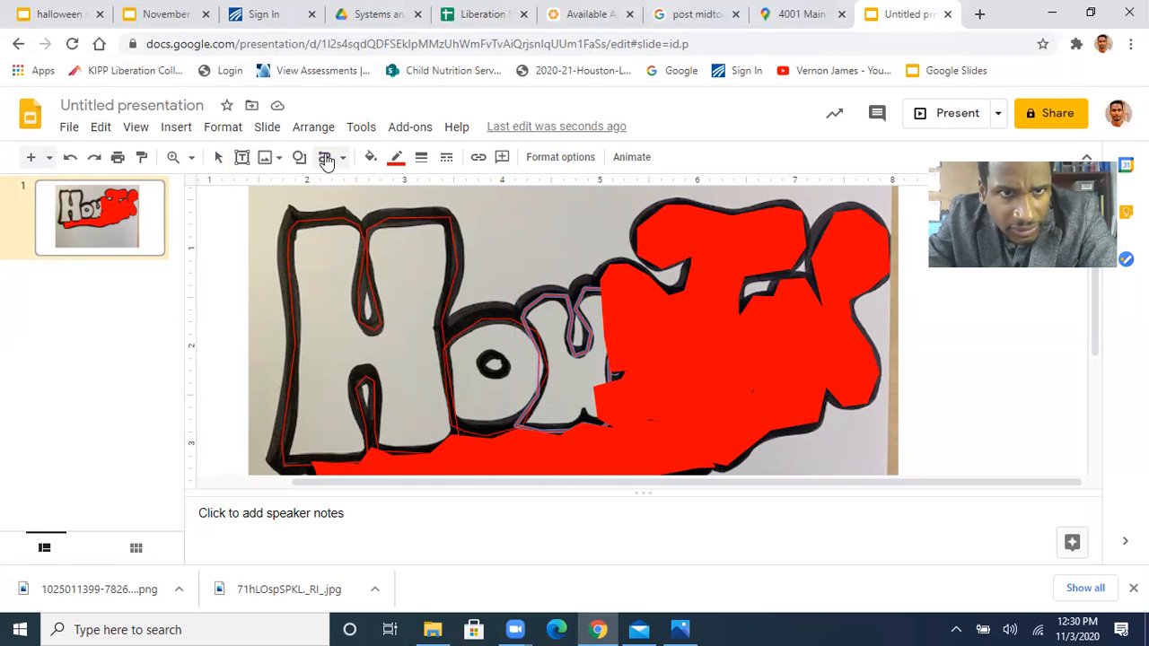
left_click(293, 229)
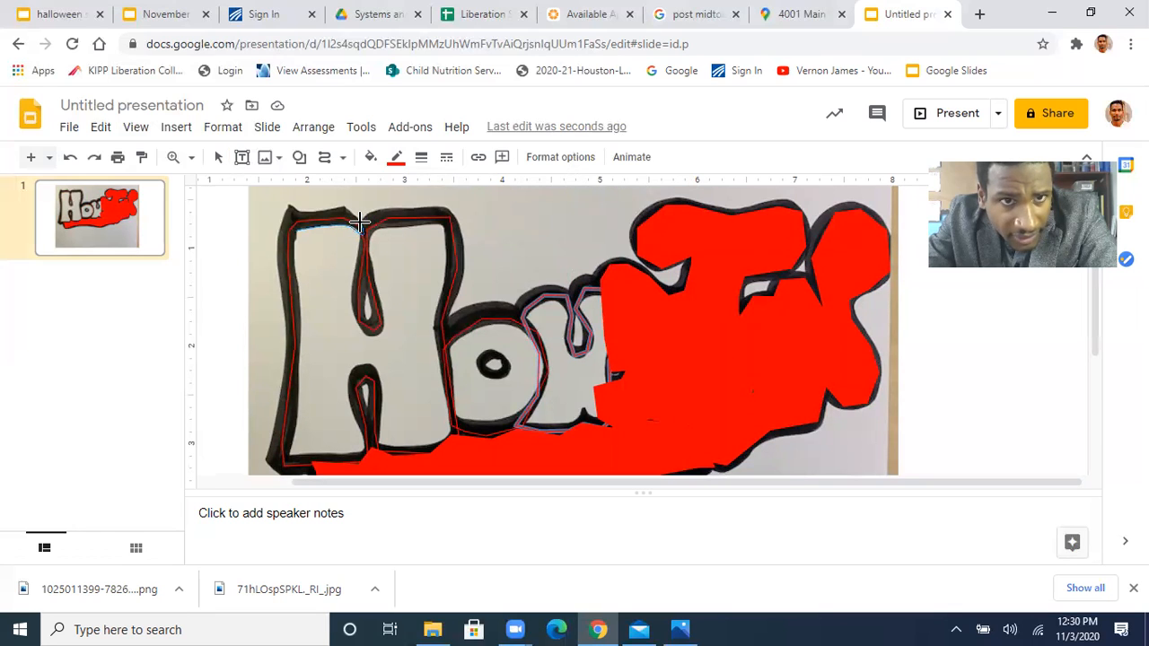
left_click(289, 204)
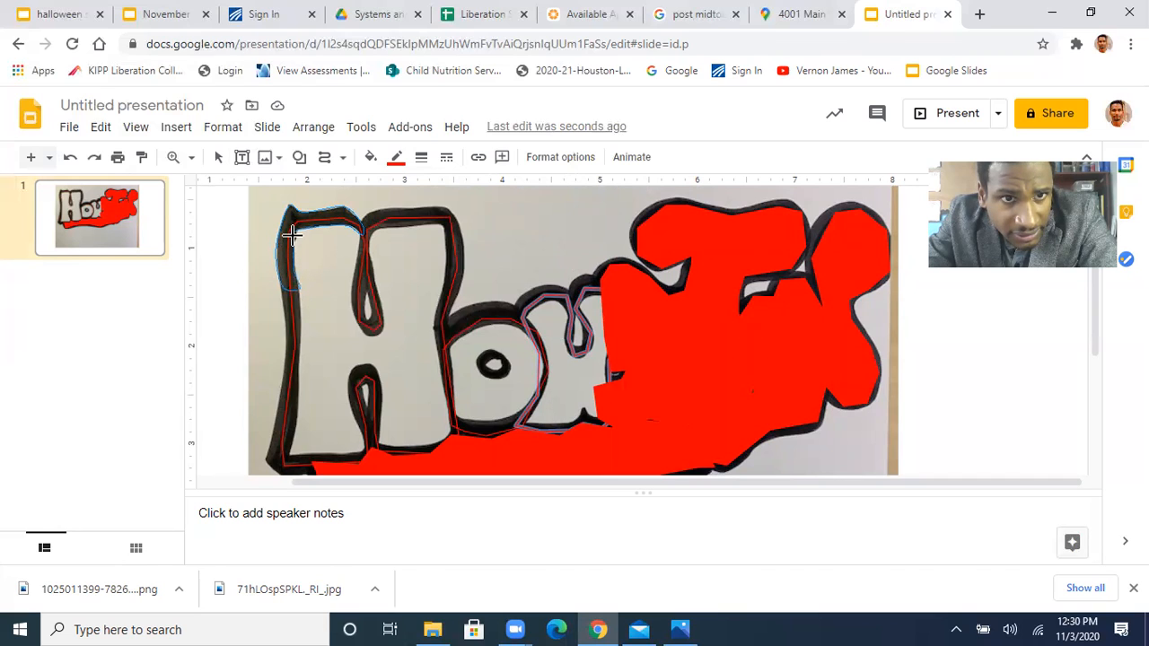
left_click(295, 239)
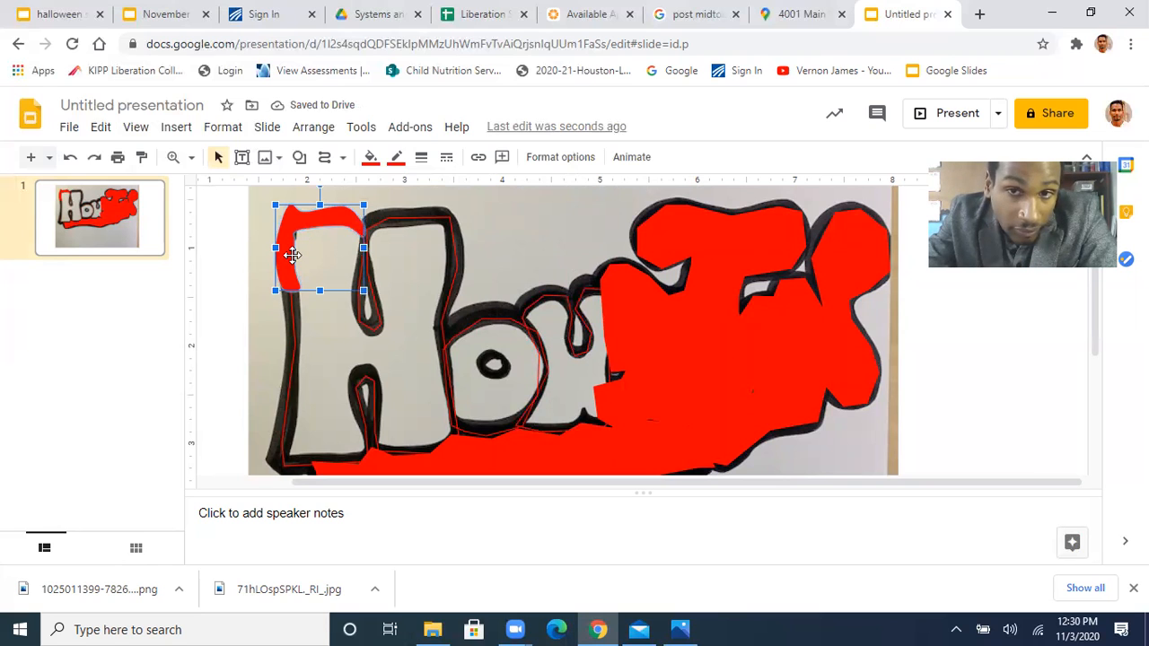
Fill the new corner shape on the H with black and make its border transparent
left_click(369, 159)
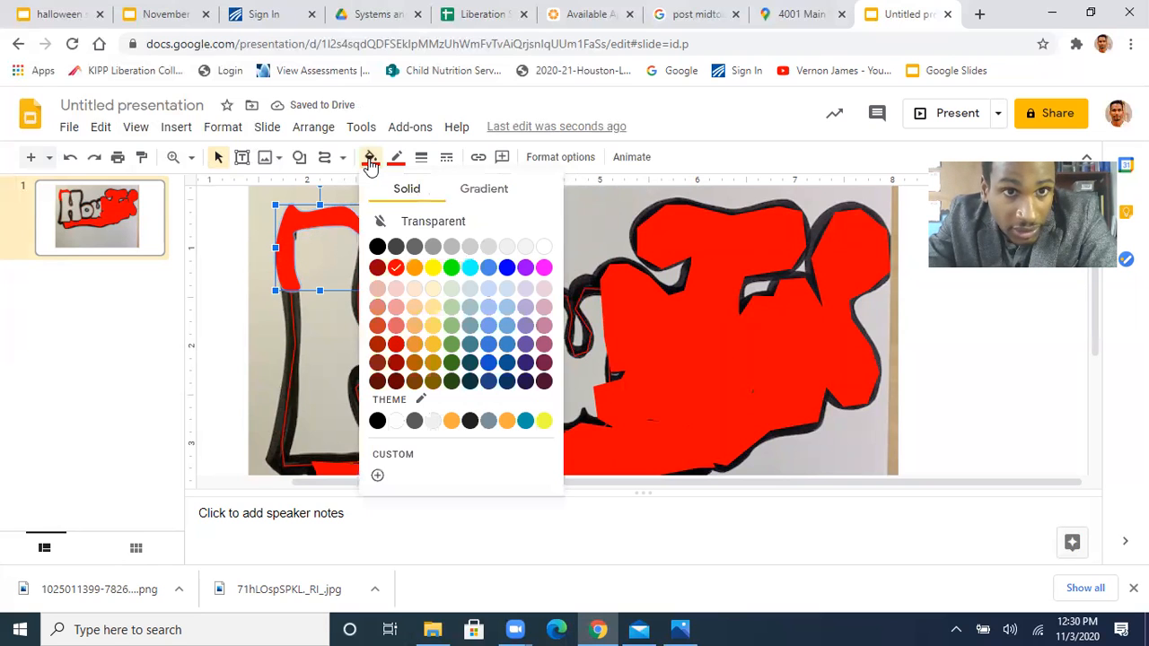
left_click(377, 246)
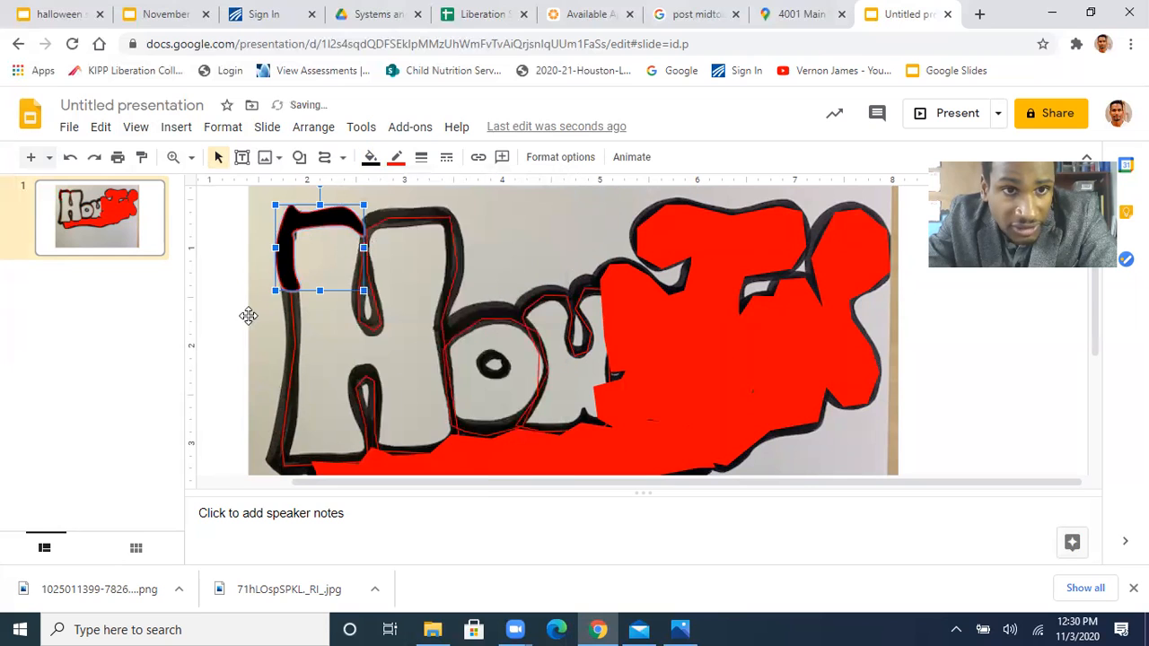
left_click(396, 159)
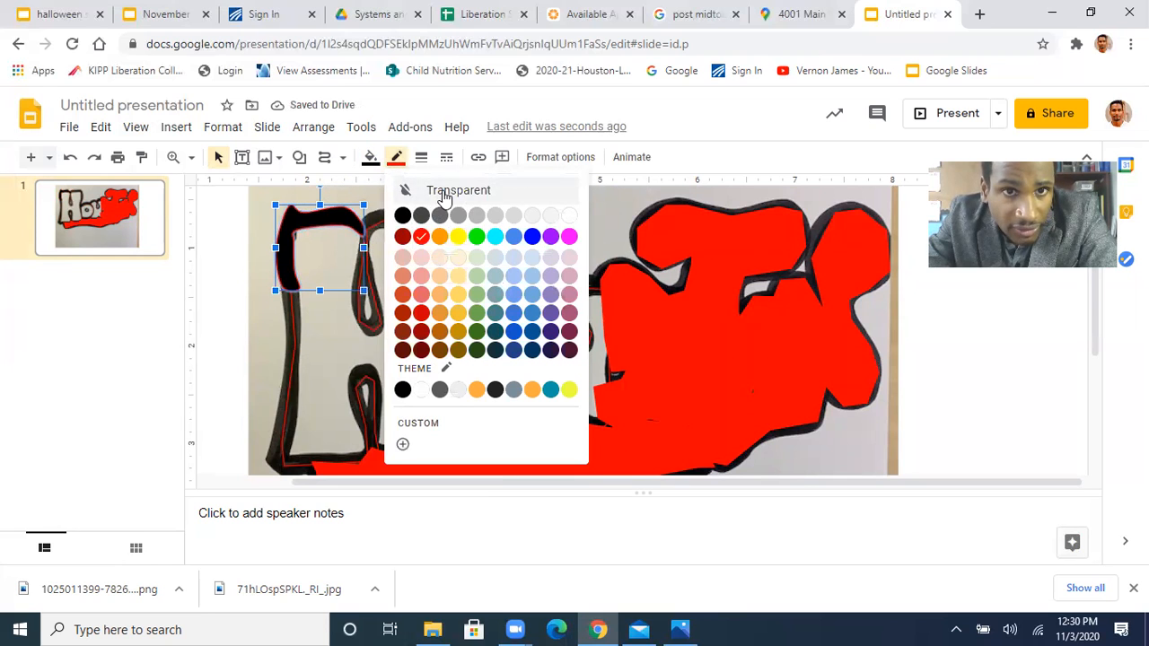
left_click(409, 190)
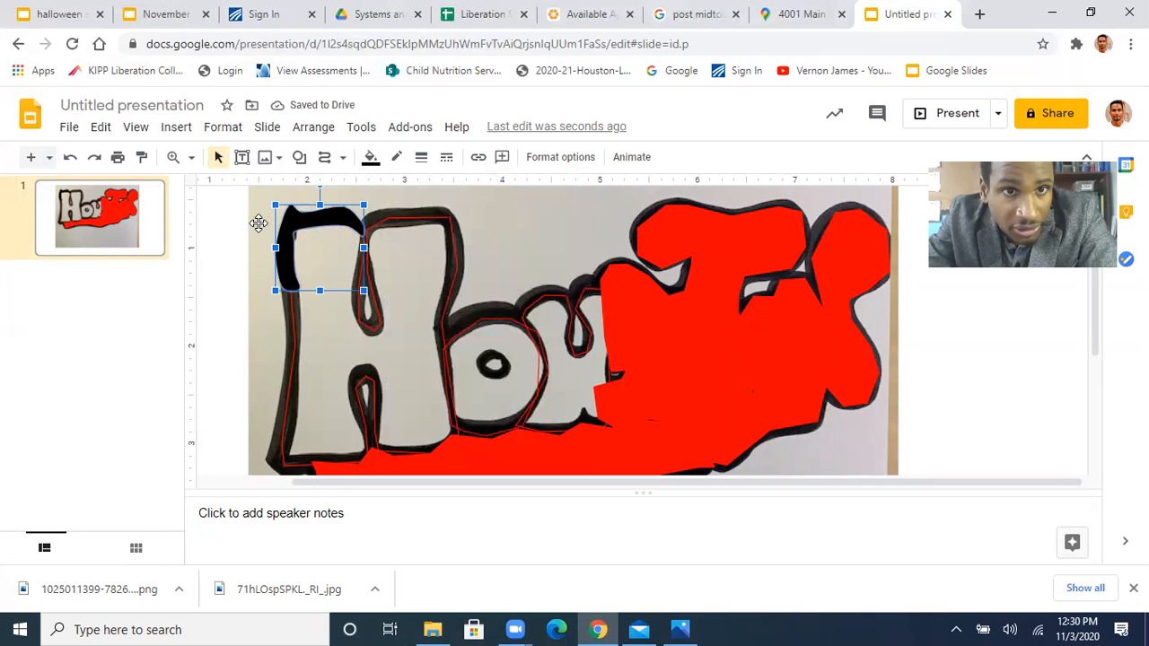
left_click(258, 224)
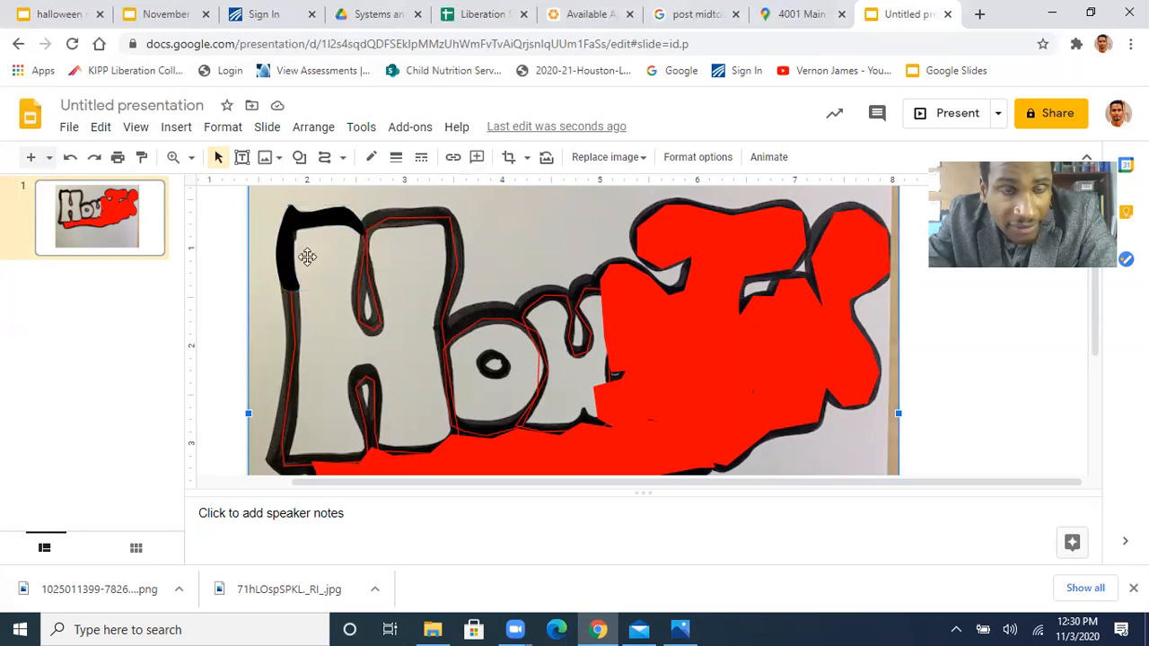
Fill the traced H shape with solid red
left_click(328, 332)
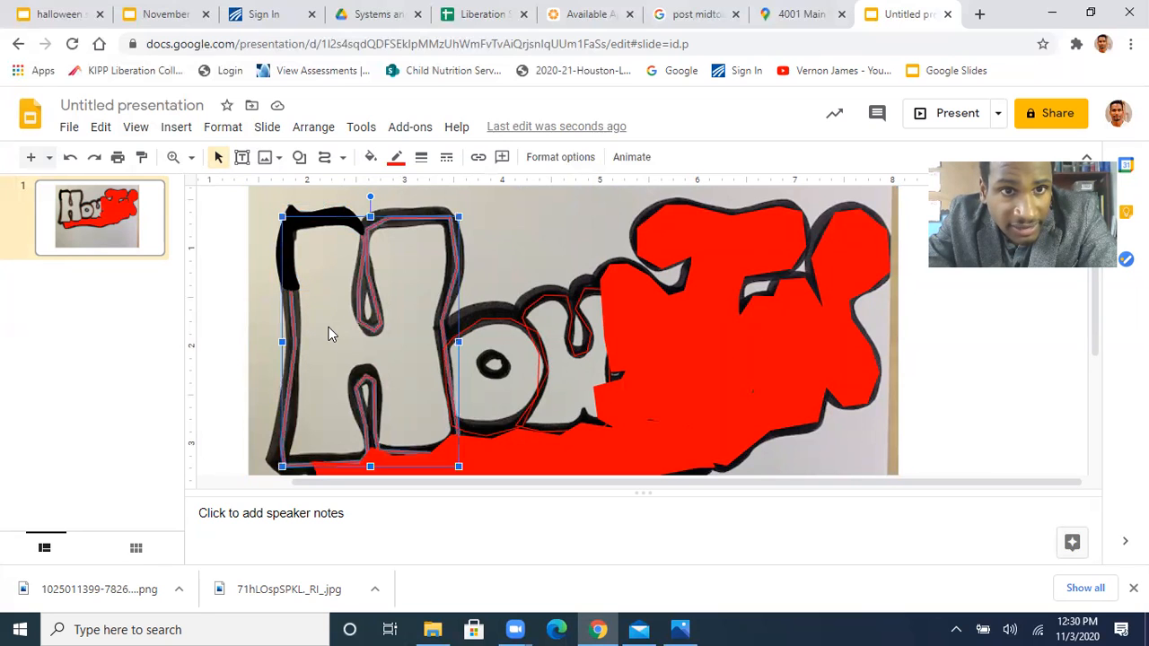
left_click(371, 157)
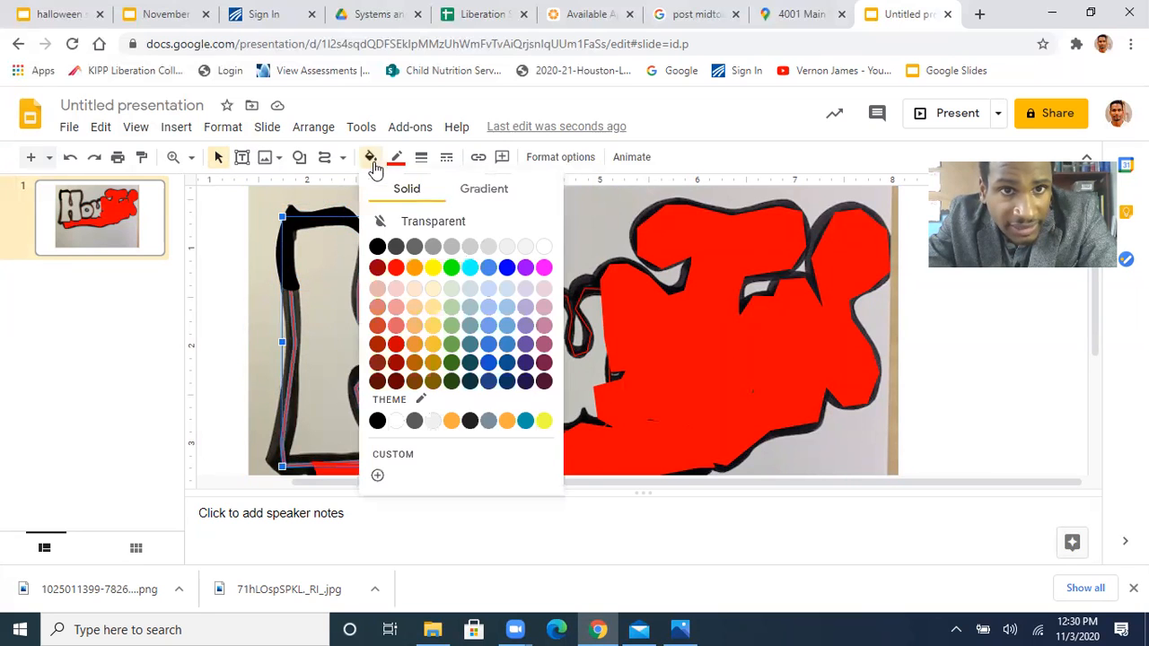
left_click(396, 268)
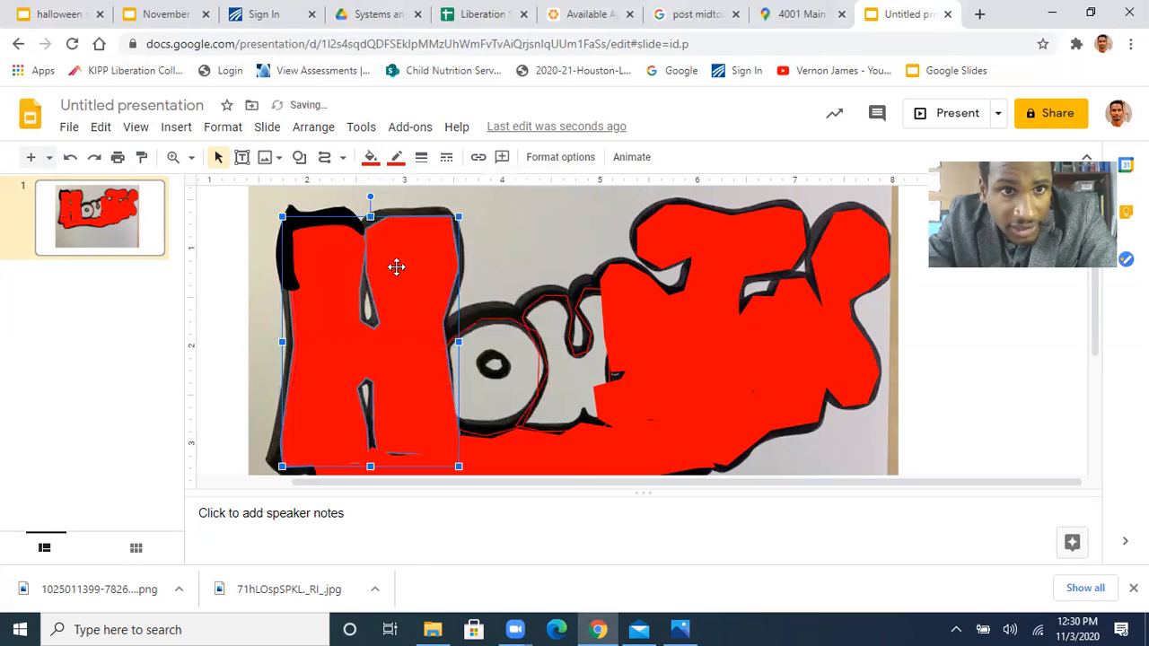
left_click(262, 321)
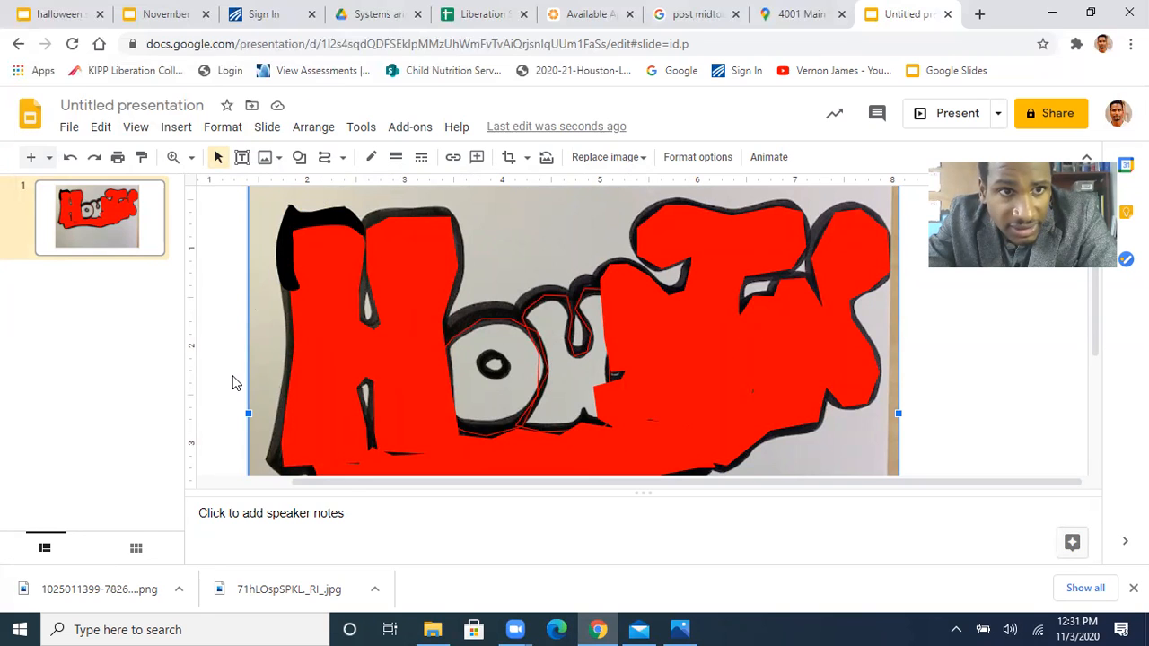
Set the H shape's fill back to transparent
left_click(332, 322)
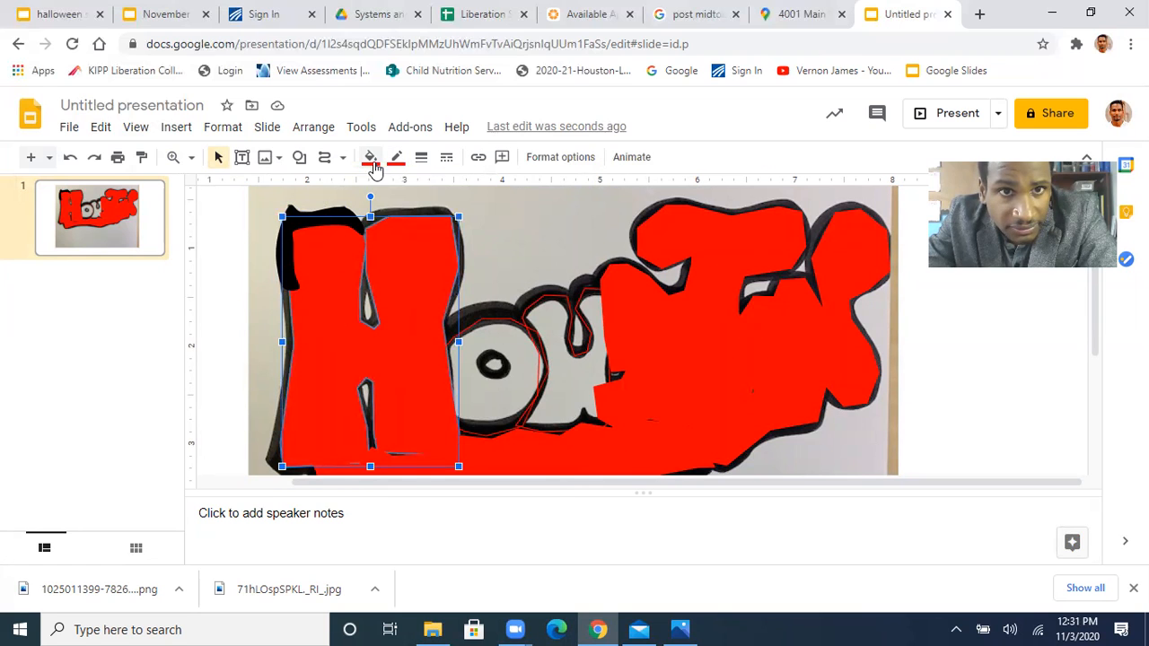
left_click(371, 157)
left_click(400, 221)
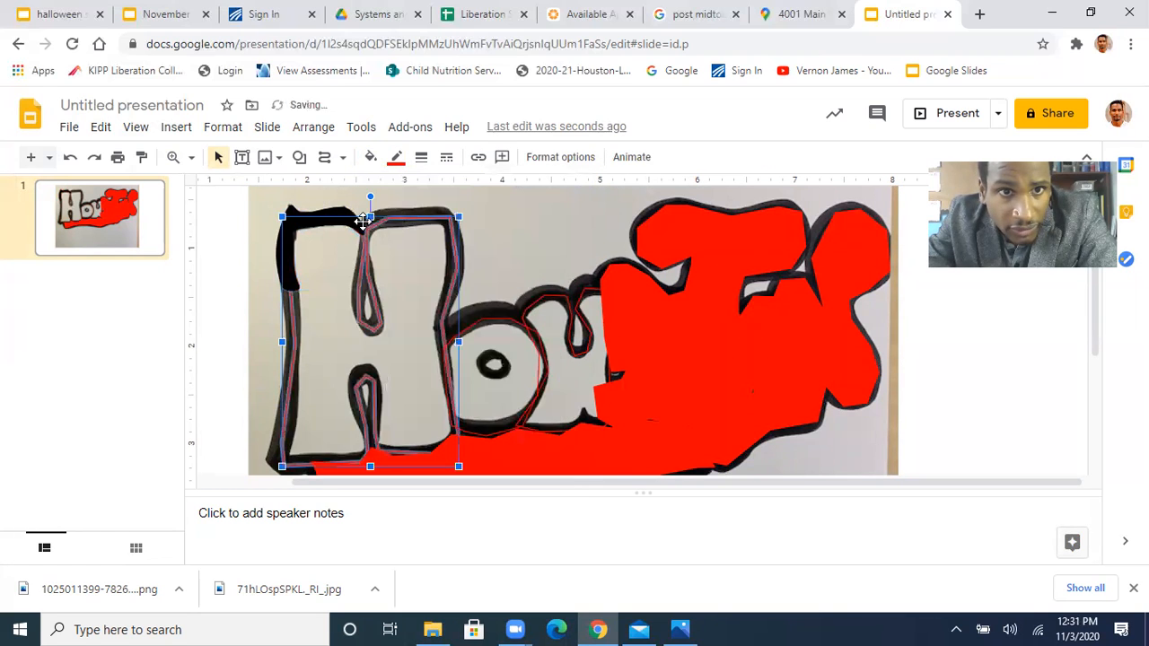
Delete the black corner shape from the H's upper-left corner
left_click(261, 225)
left_click(307, 224)
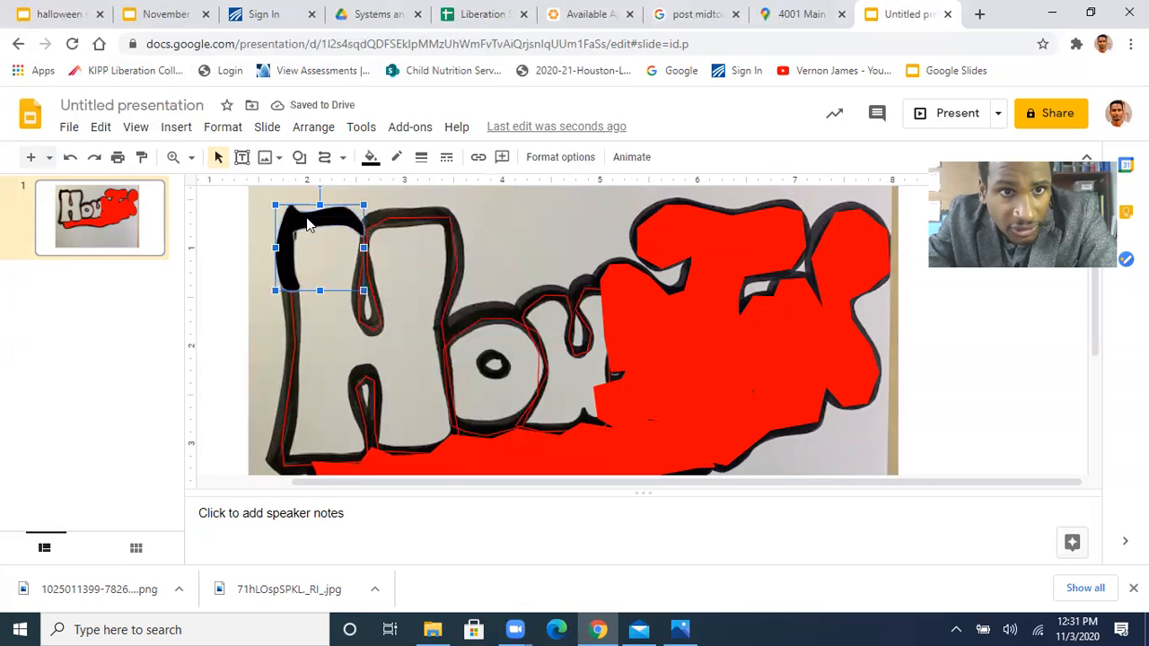
key("Delete")
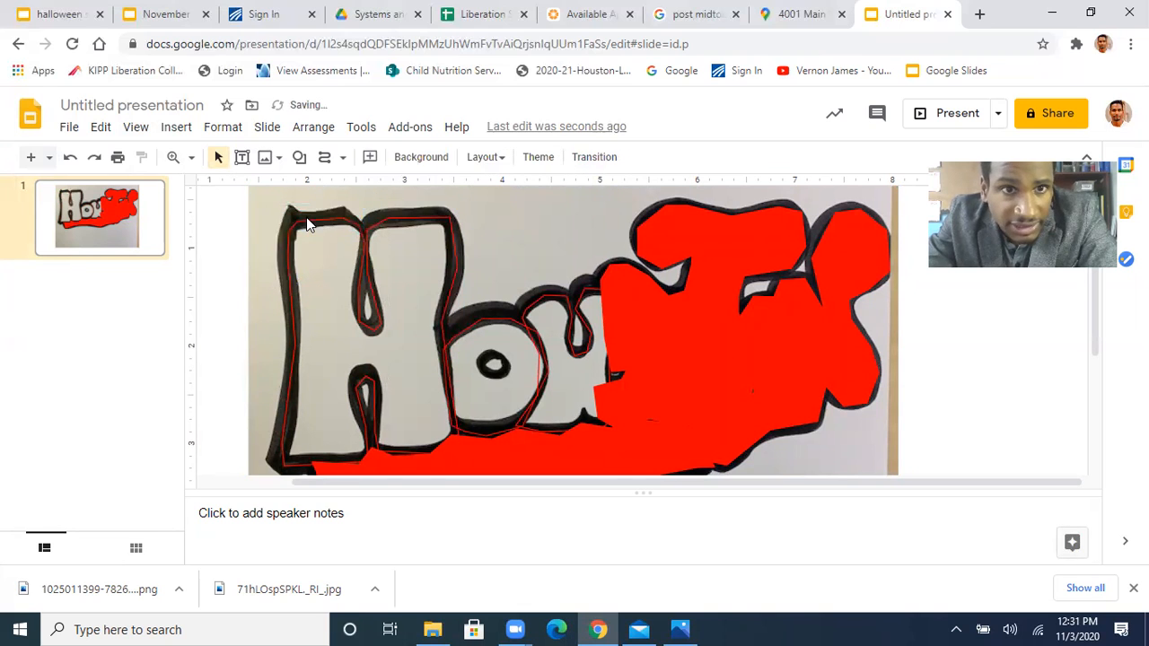
Start a new curve tracing the inner edge of the H's black outline, around both legs and both notches
left_click(326, 160)
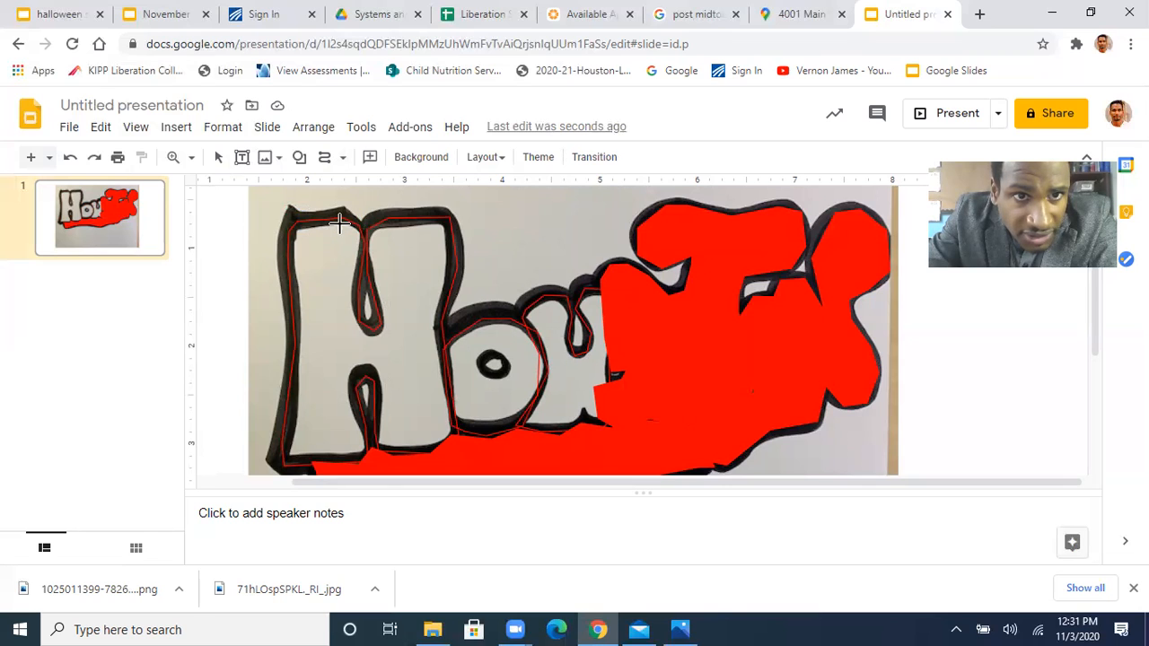
left_click(339, 224)
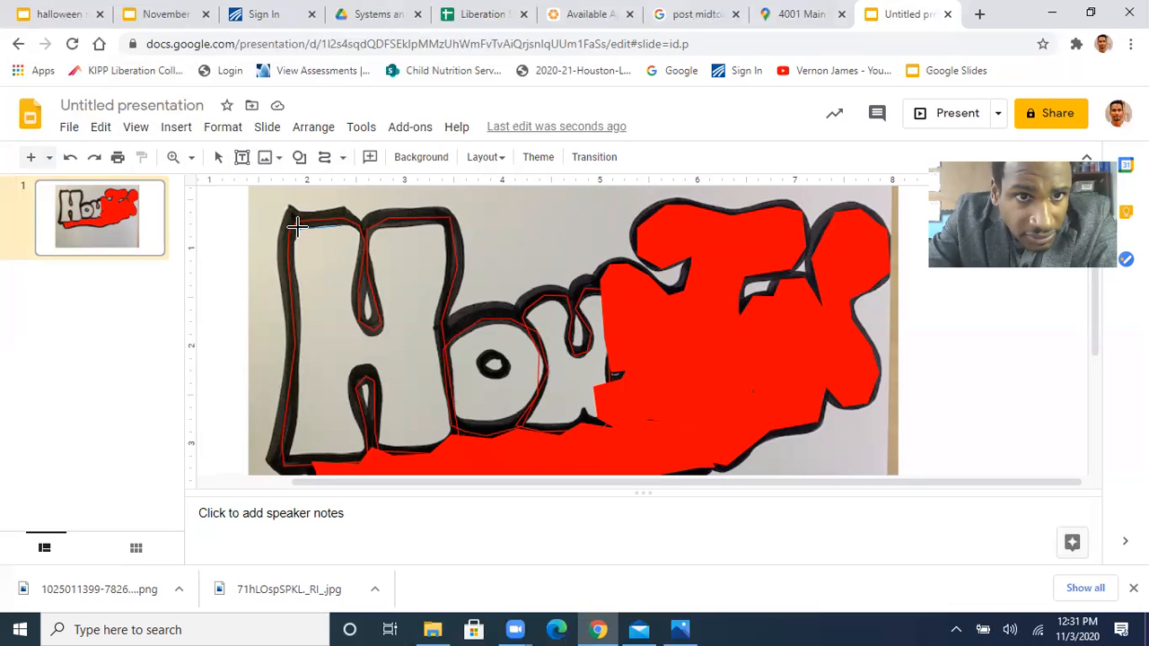
left_click(296, 228)
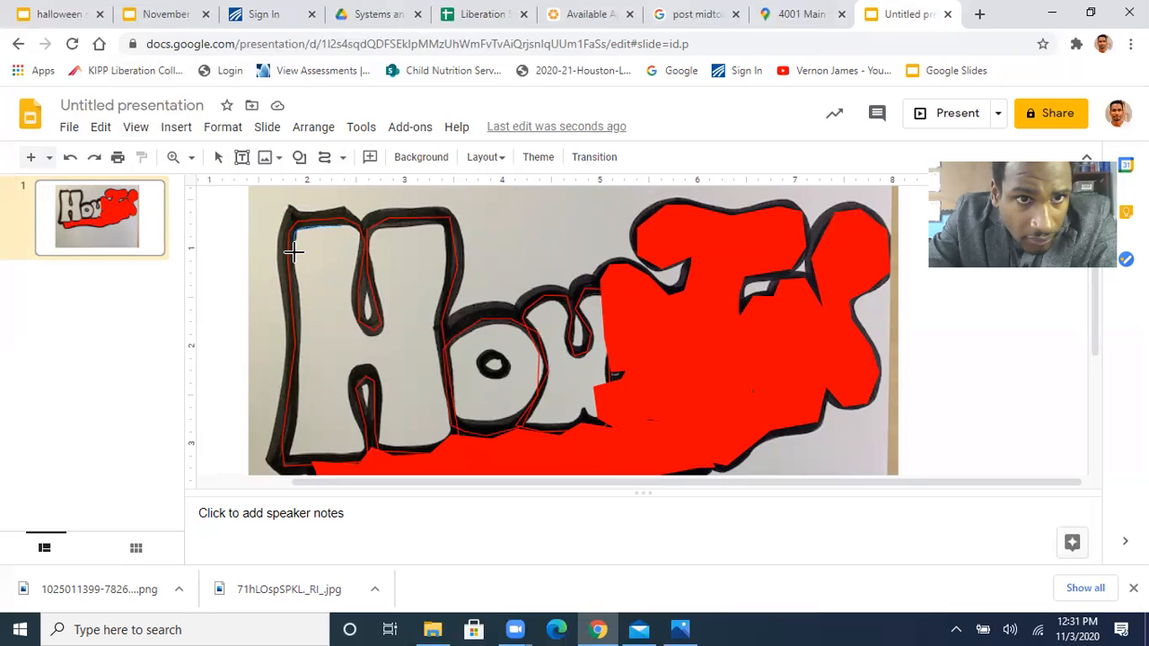
left_click(293, 259)
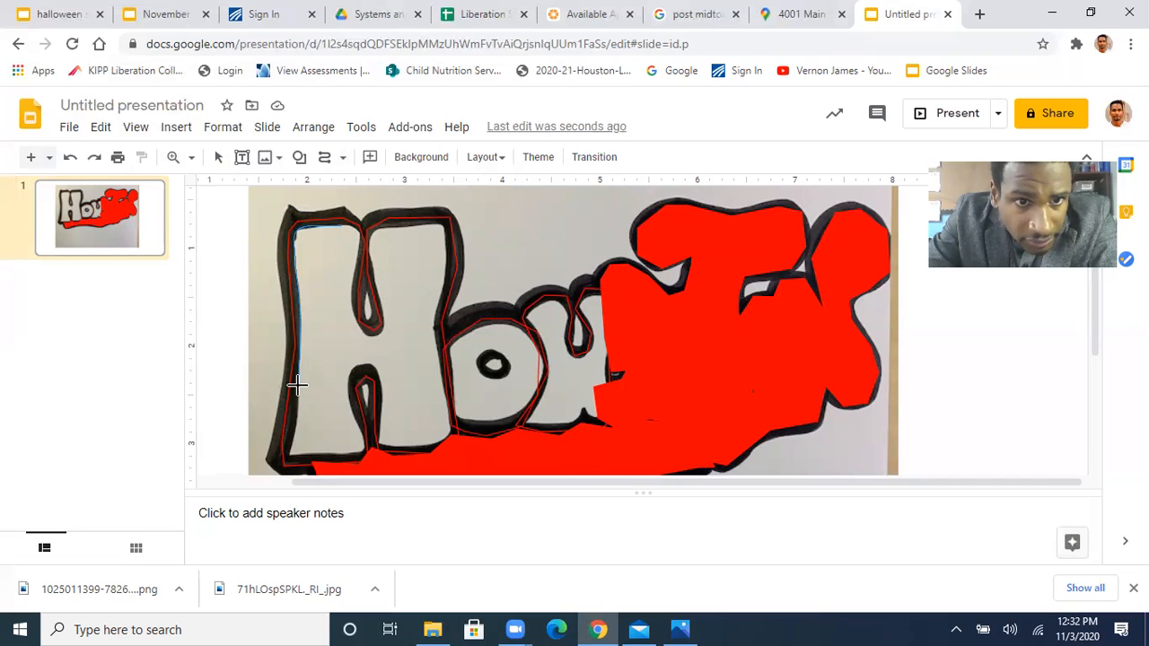
left_click(293, 428)
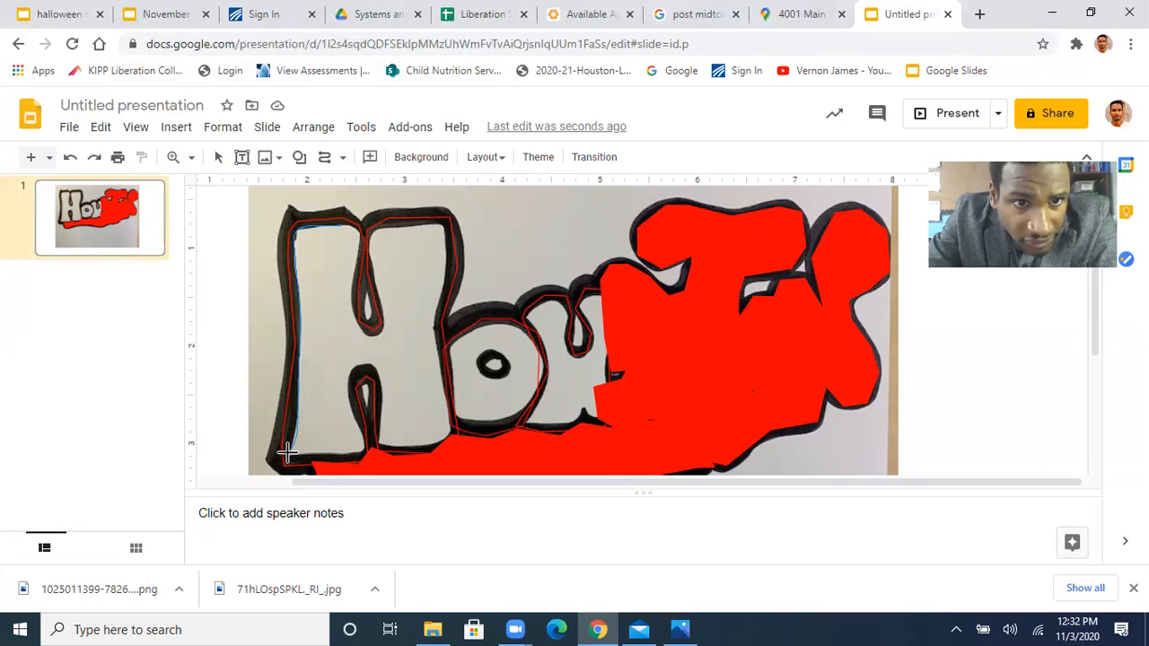
left_click(285, 458)
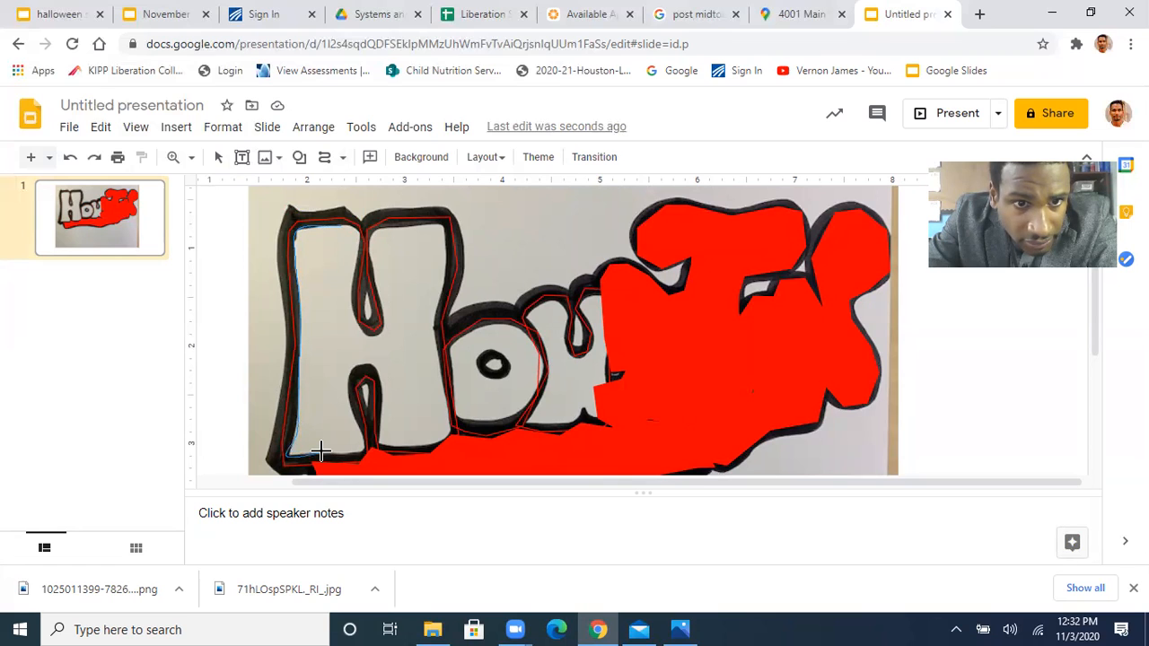
left_click(366, 450)
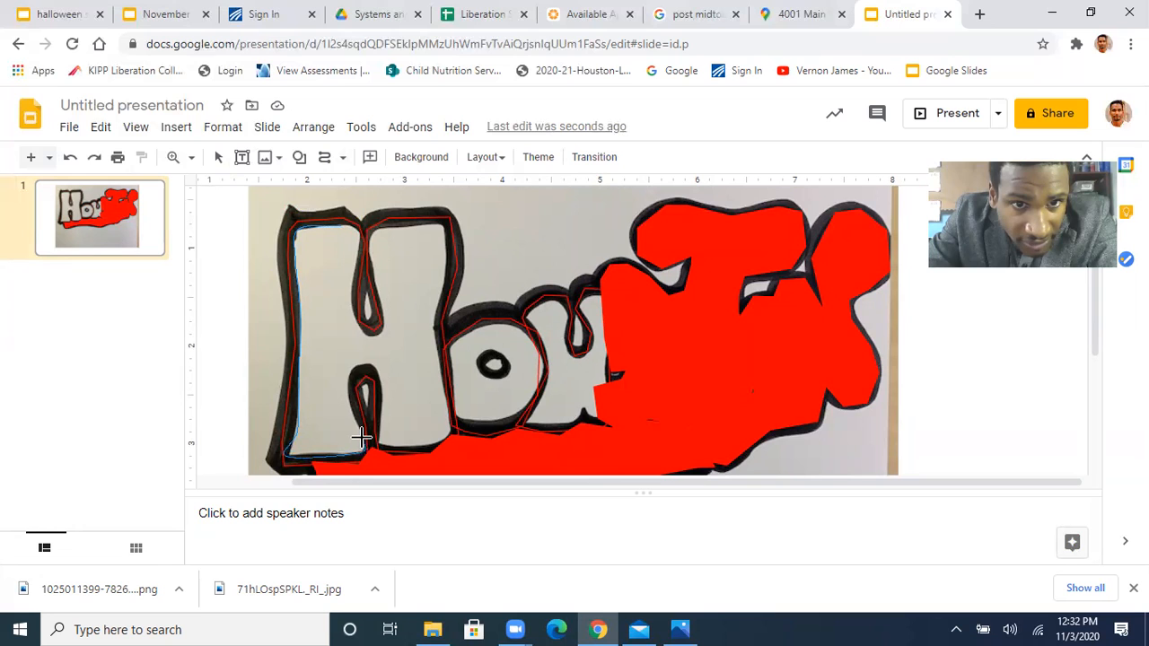
left_click(365, 363)
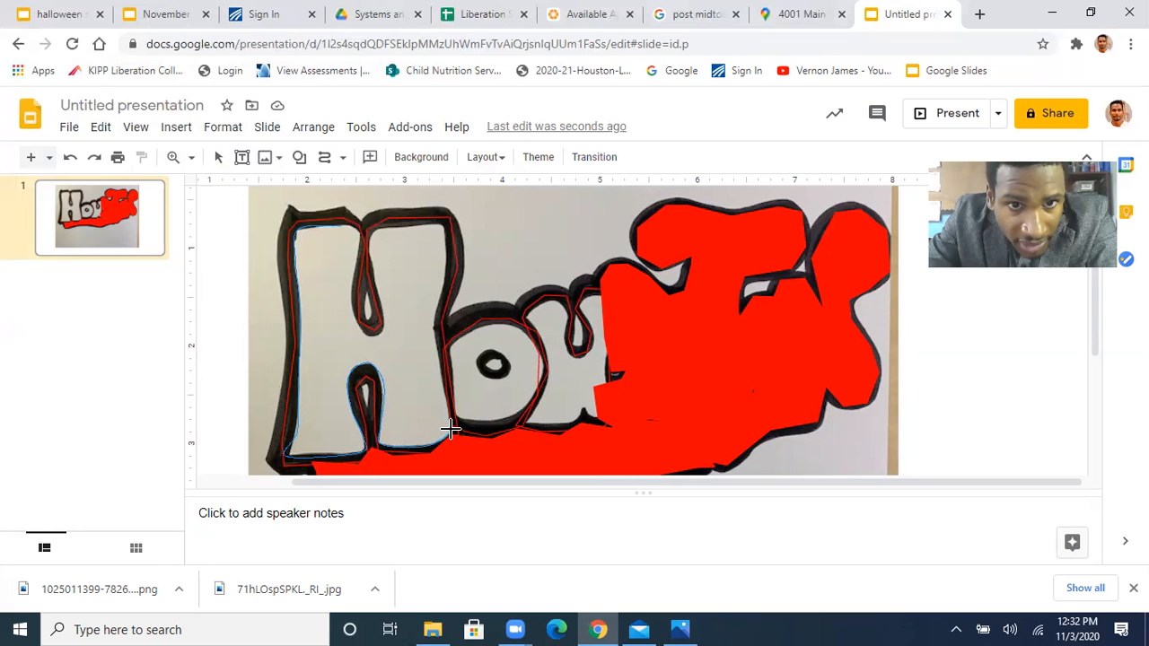
left_click(449, 433)
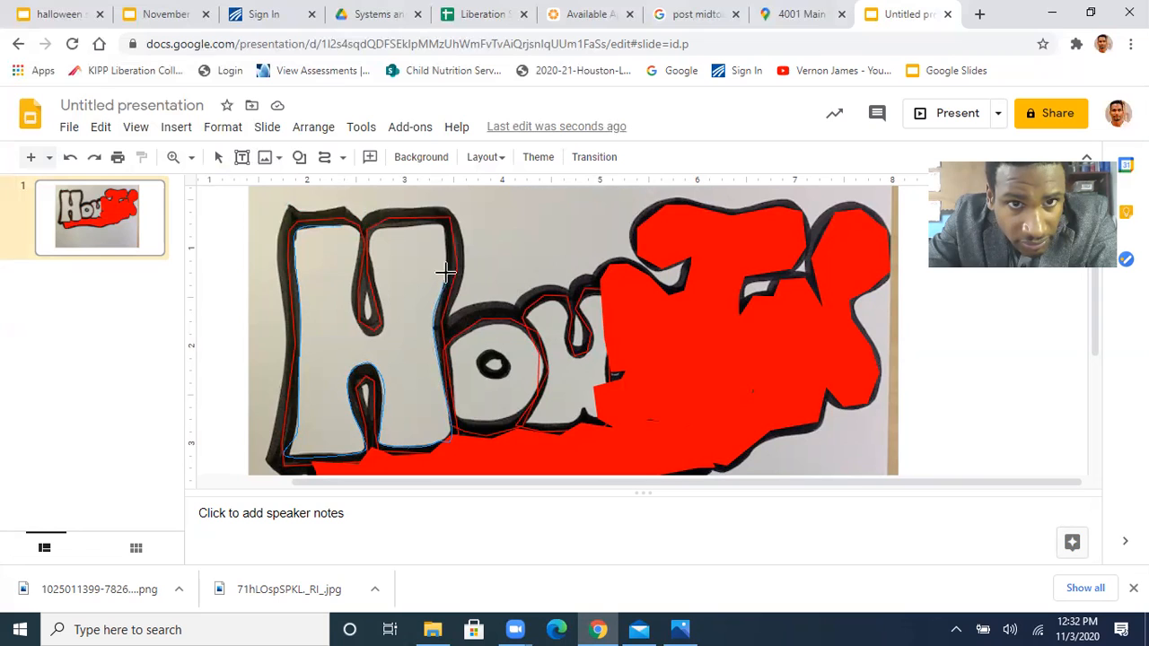
left_click(437, 221)
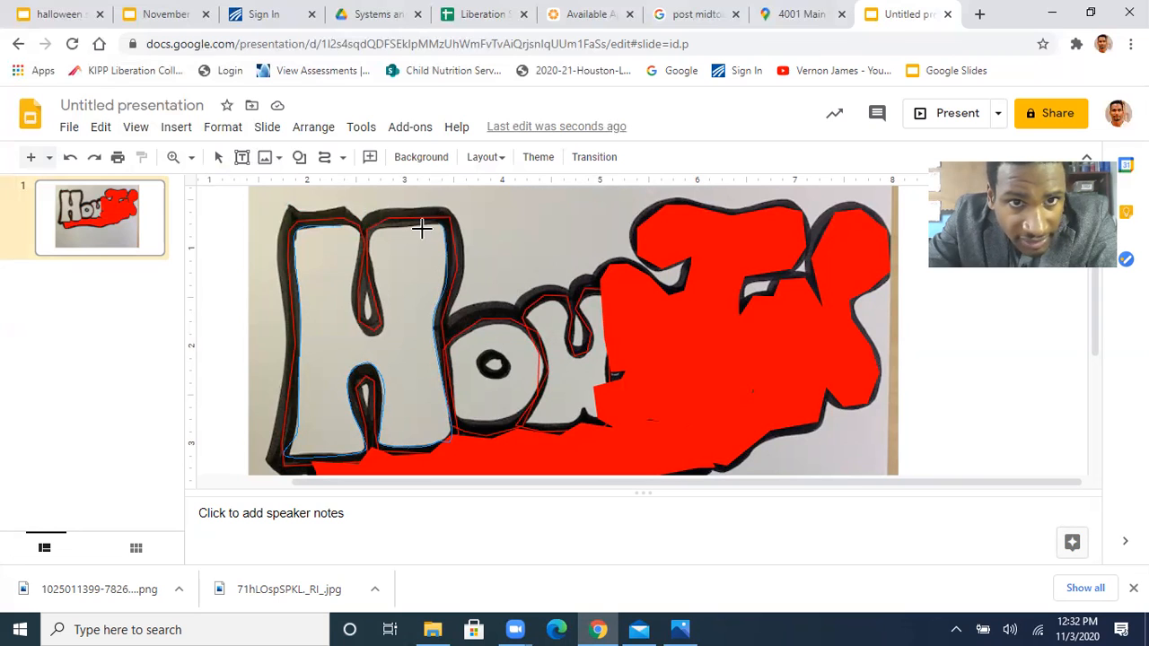
left_click(369, 234)
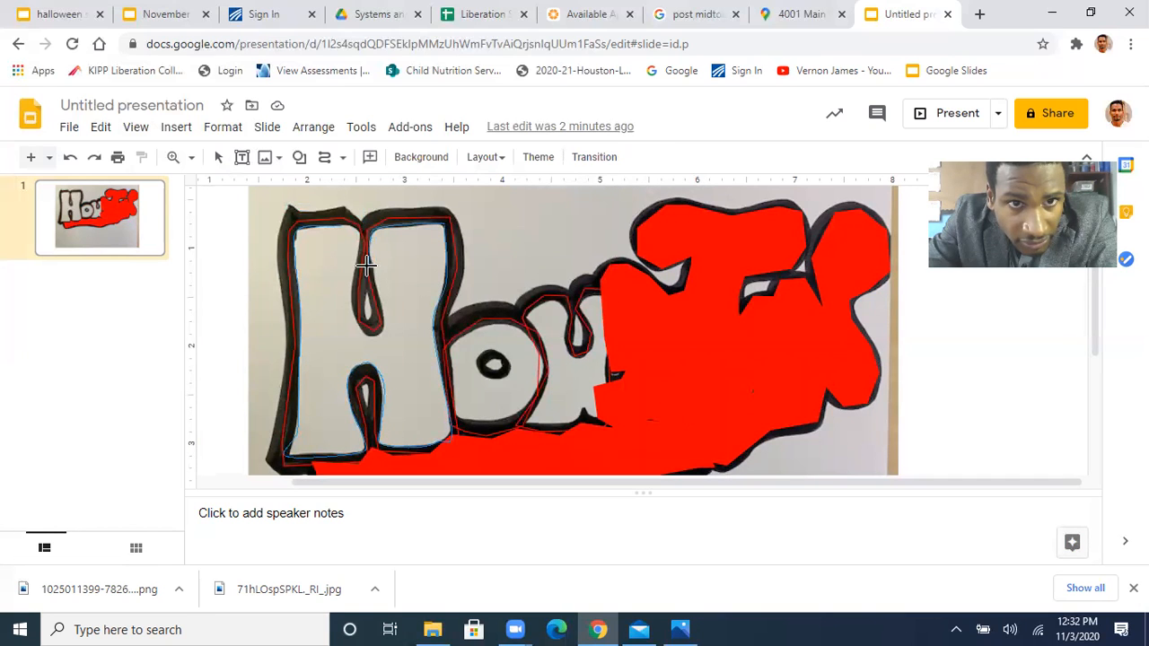
left_click(370, 266)
left_click(373, 336)
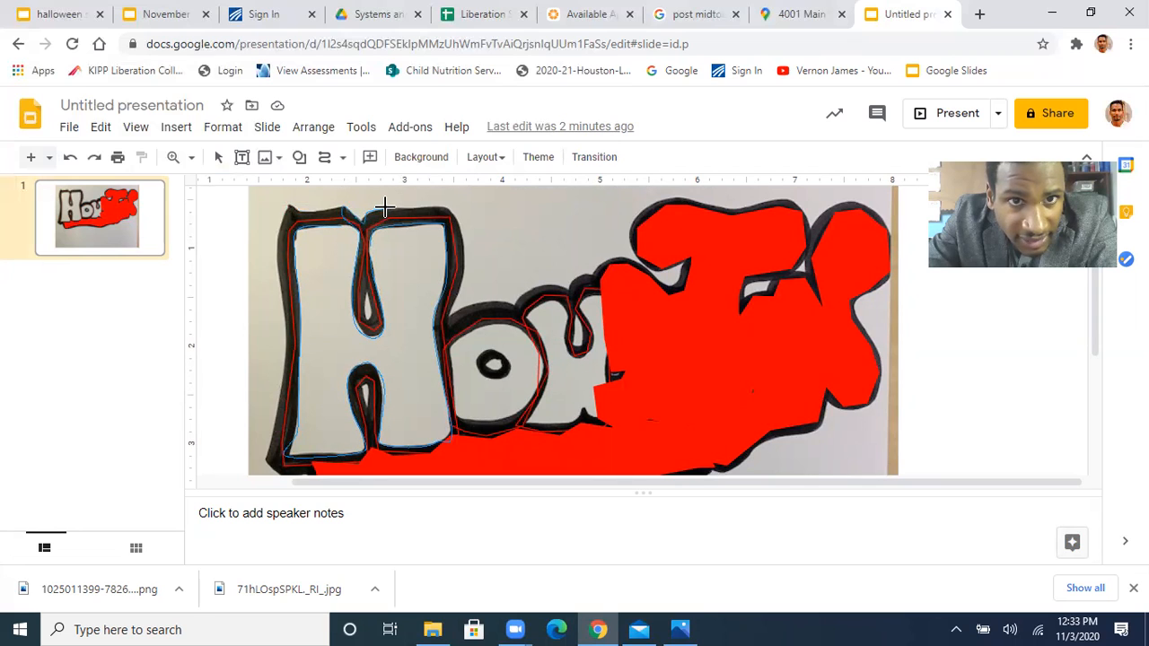
Continue the curve around the H's outer edge, down the right side, along the base and up the left side, and close the outline shape
left_click(456, 220)
left_click(464, 258)
left_click(451, 314)
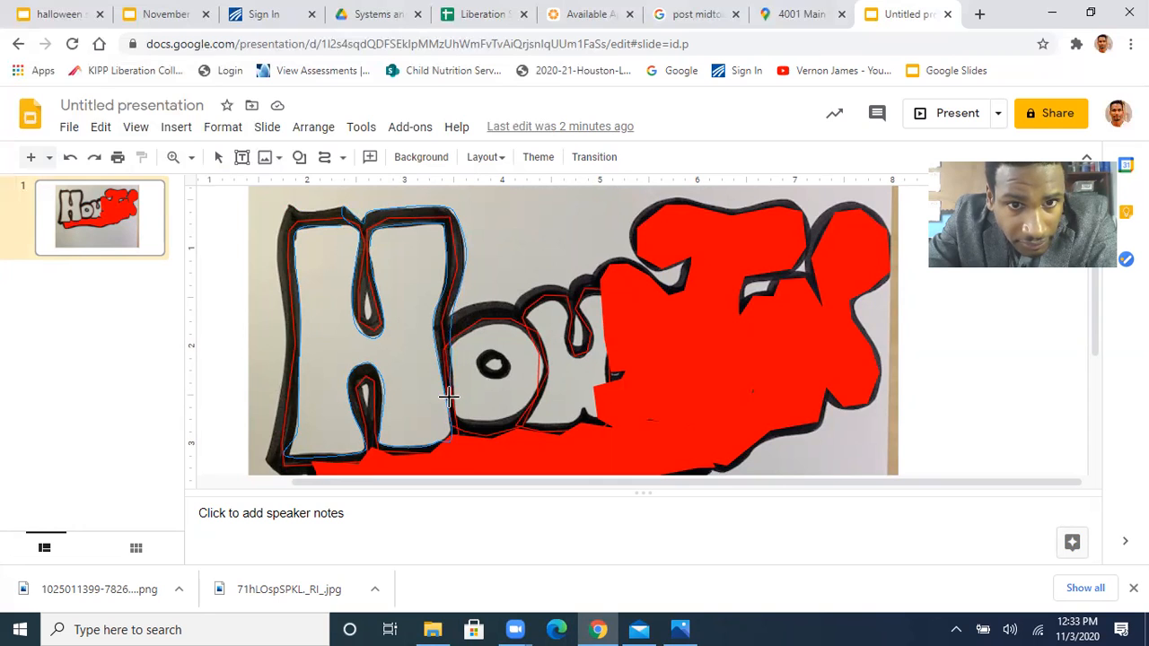
left_click(457, 446)
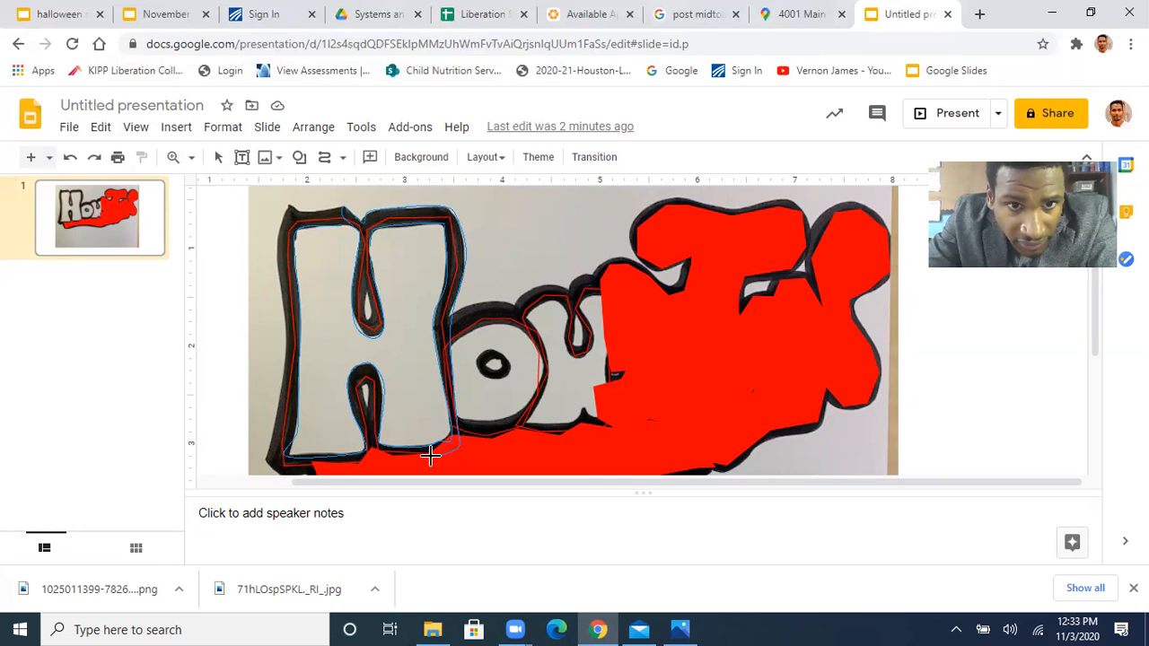
left_click(363, 459)
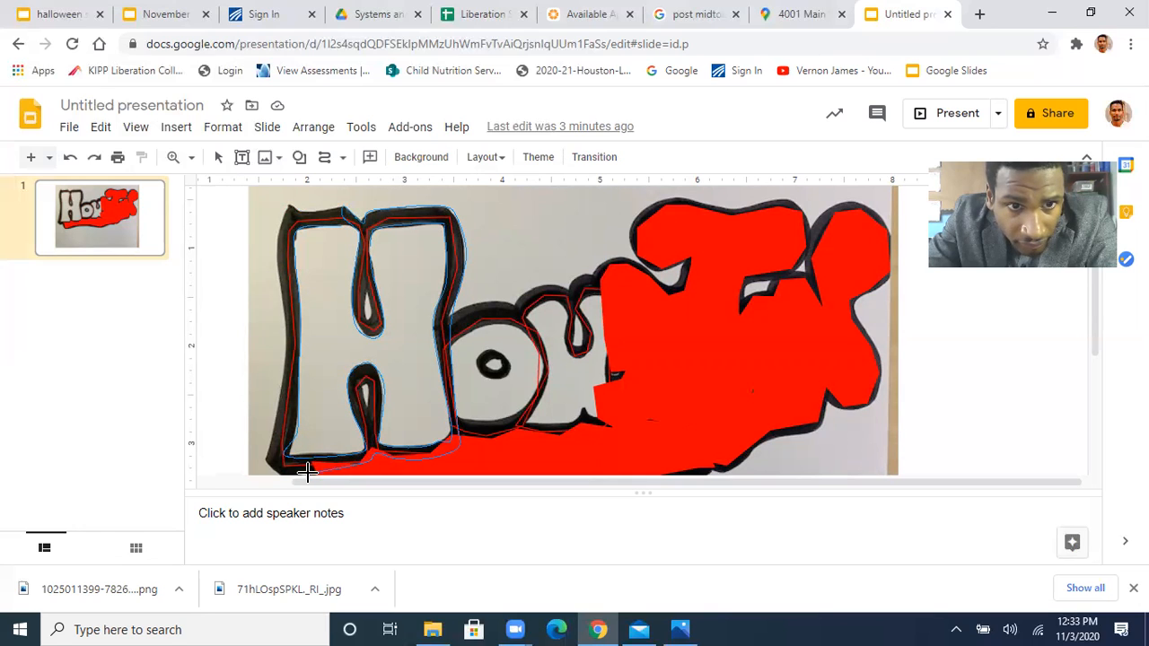
left_click(303, 473)
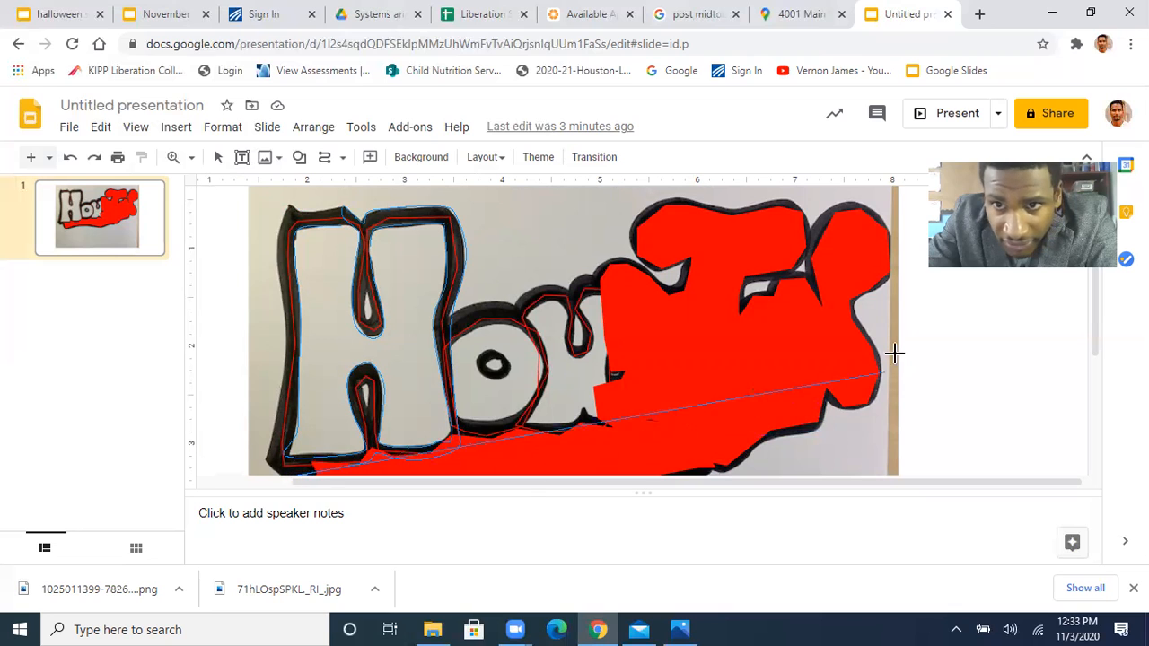
left_click_drag(1093, 347, 1095, 364)
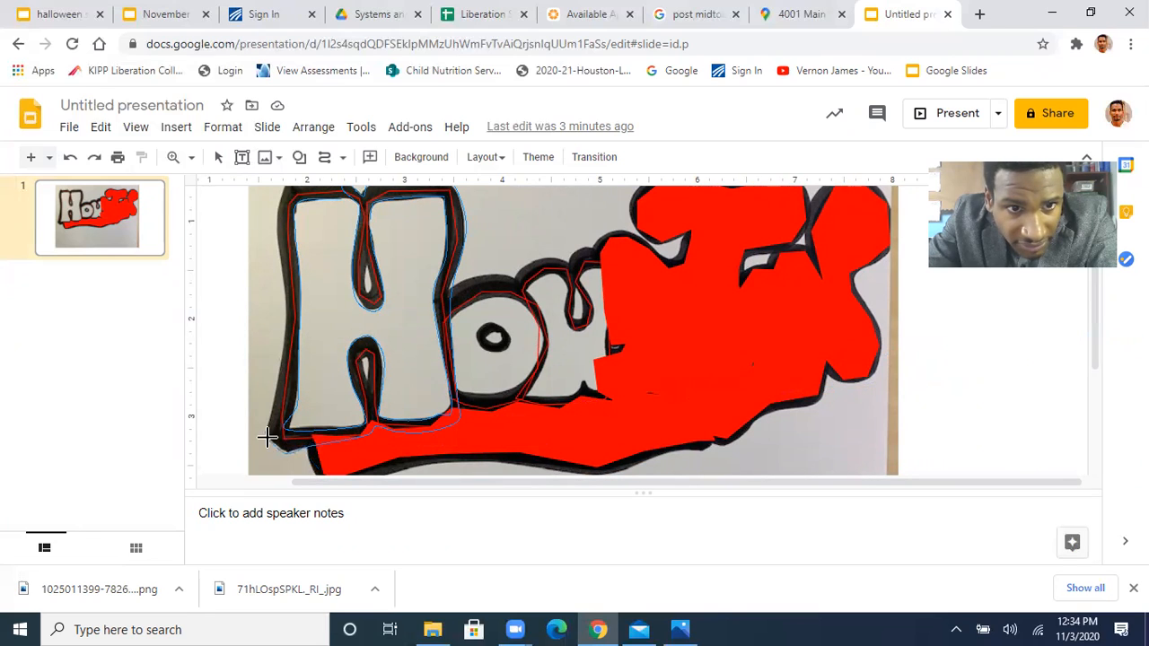
left_click(264, 433)
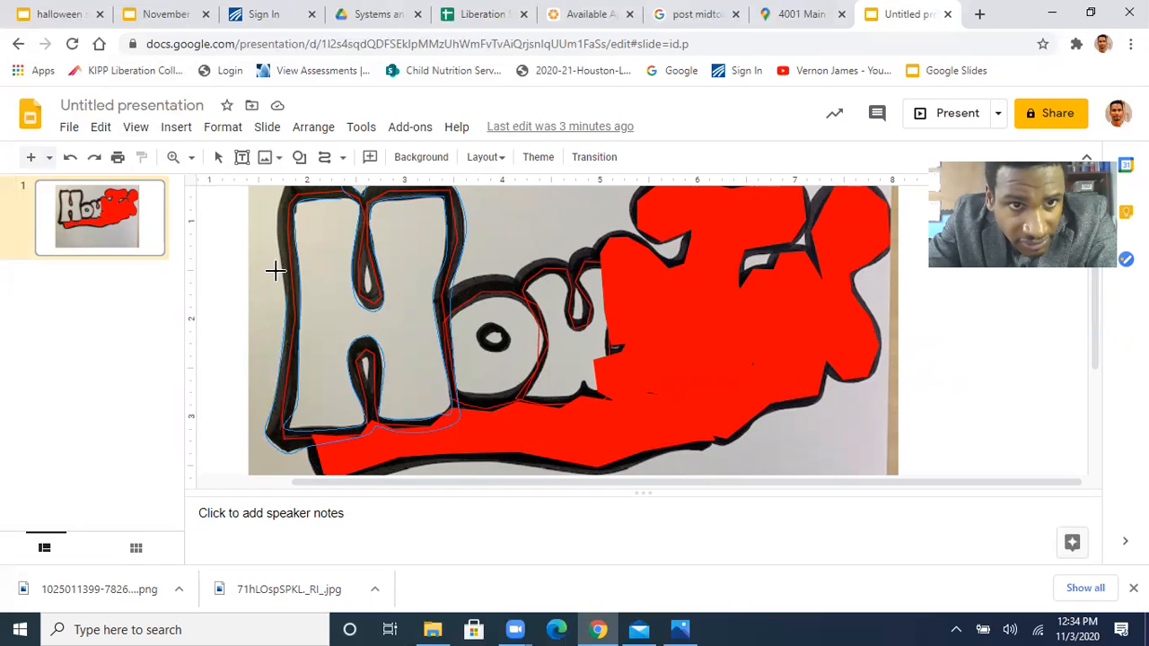
left_click(274, 244)
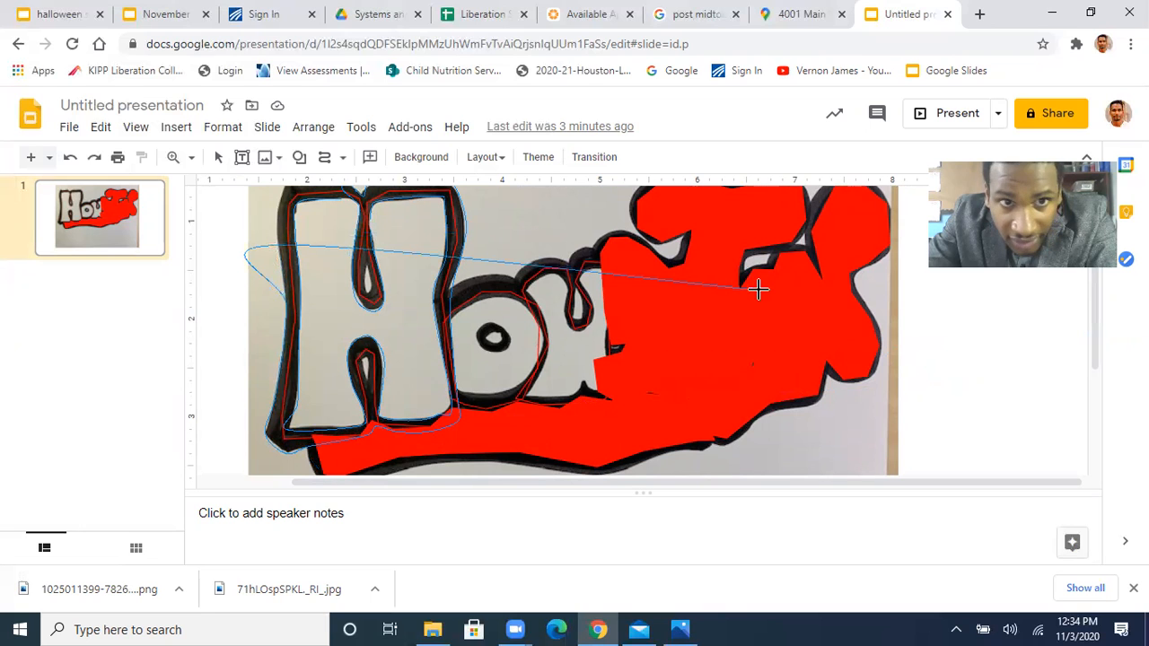
left_click_drag(1094, 350, 1096, 340)
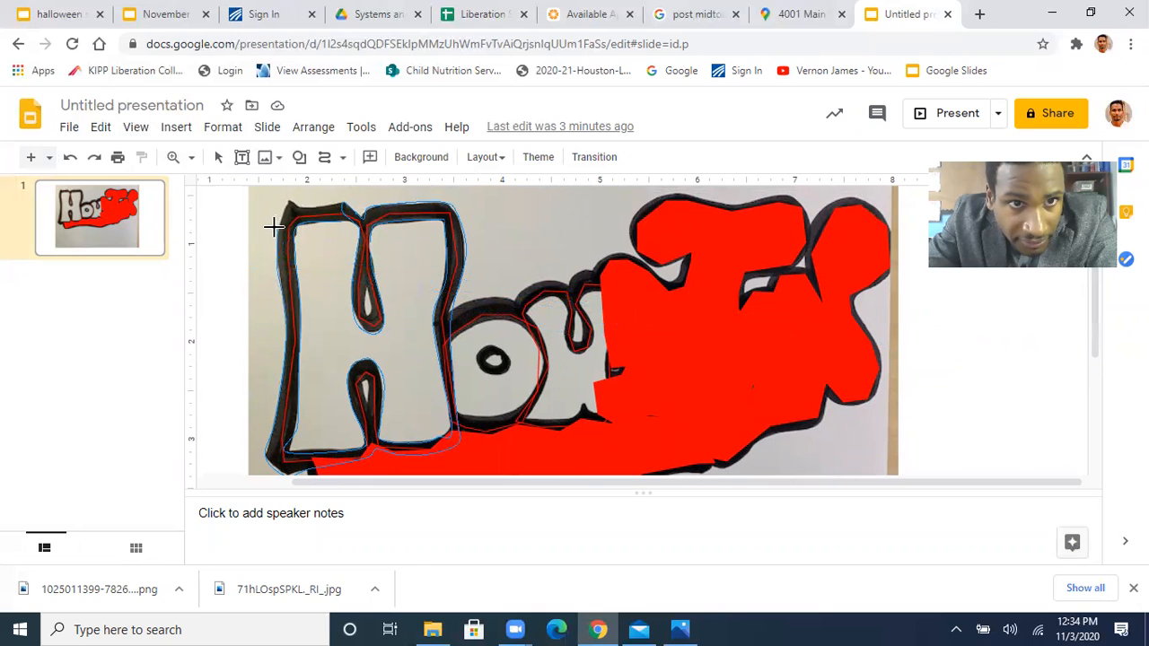
left_click(341, 227)
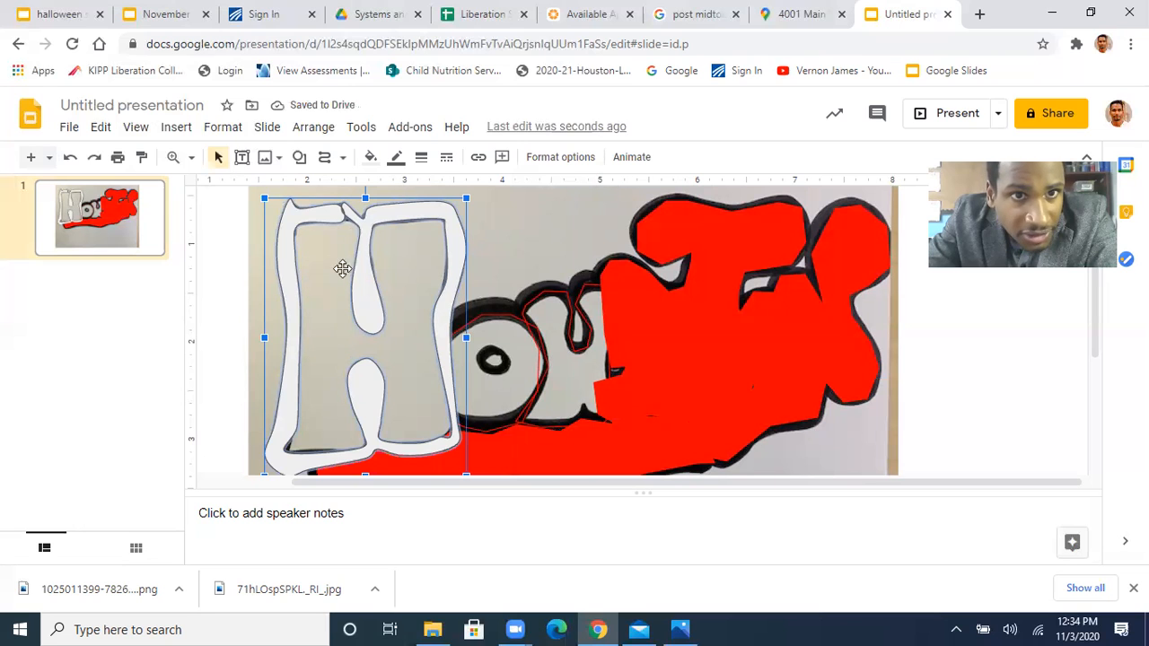
Fill the new H outline shape with solid black and the traced H inside it with solid red
left_click(370, 157)
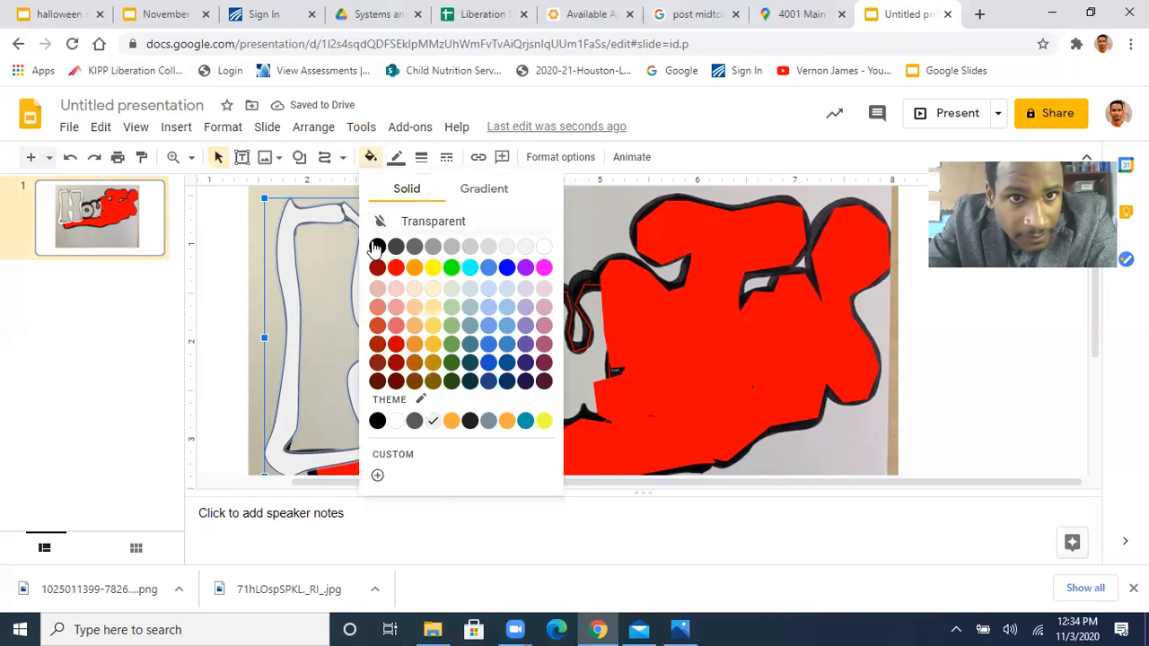
left_click(377, 222)
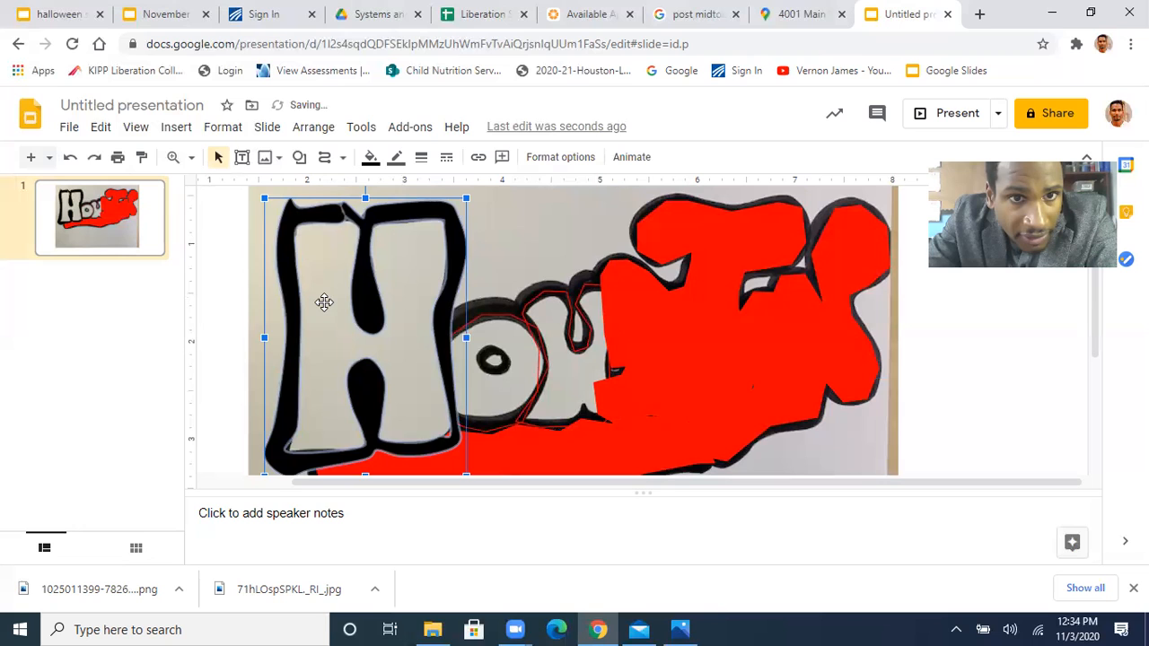
left_click(324, 302)
left_click(370, 158)
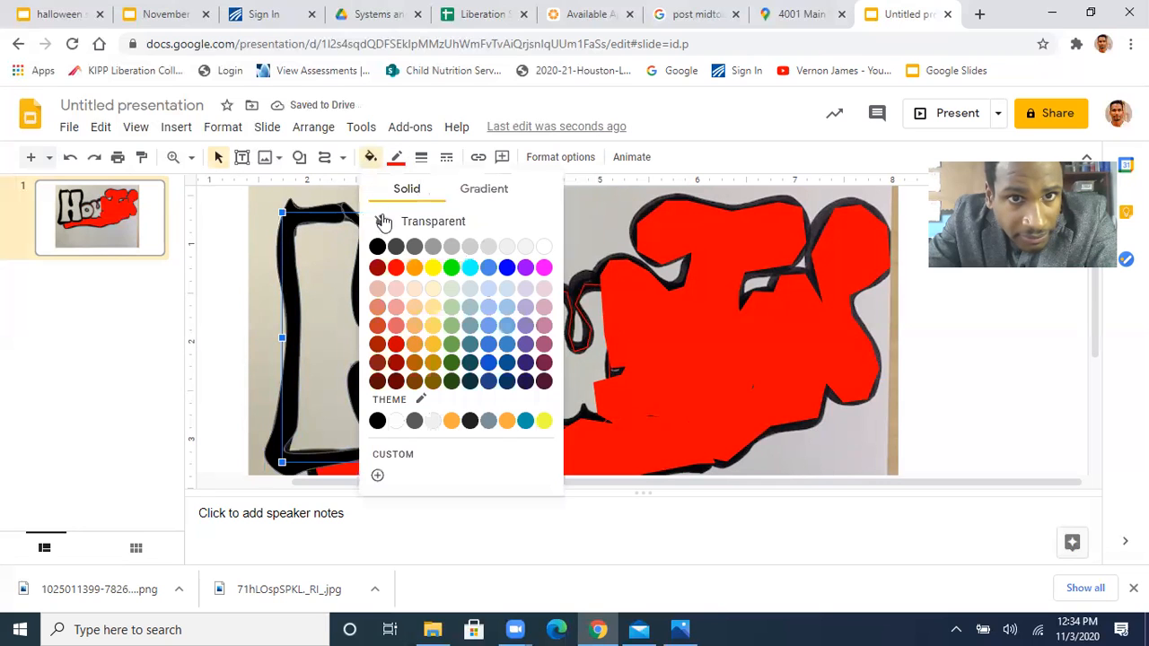
left_click(396, 268)
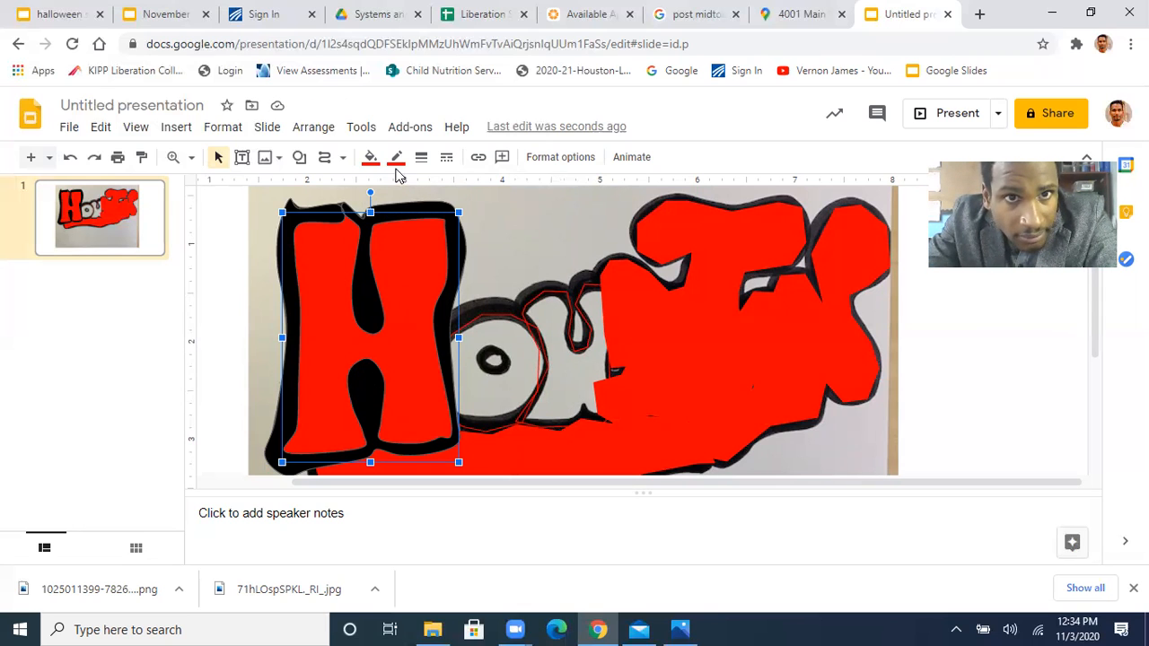
Make the border of the black H outline shape transparent
left_click(291, 242)
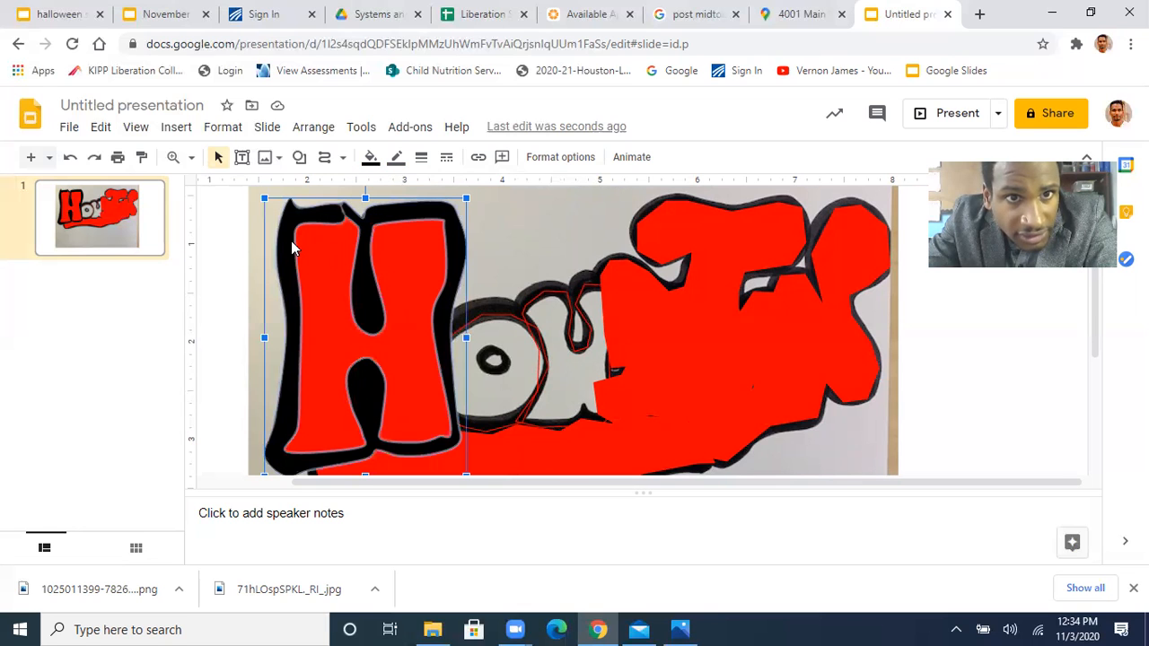
left_click(397, 162)
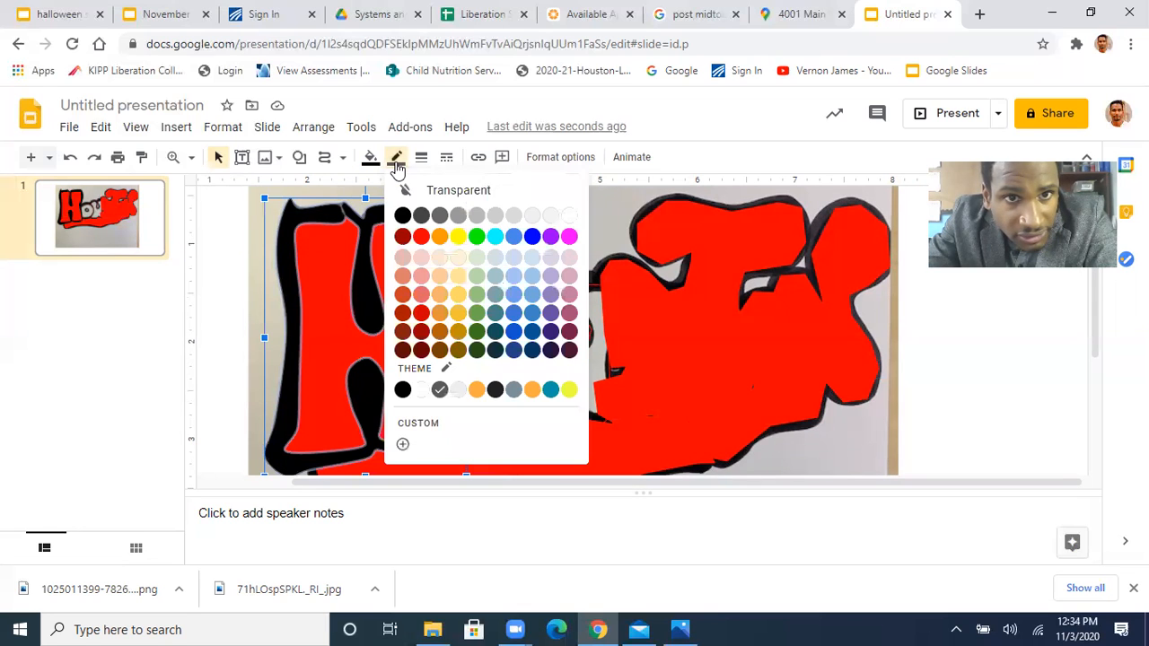
left_click(457, 193)
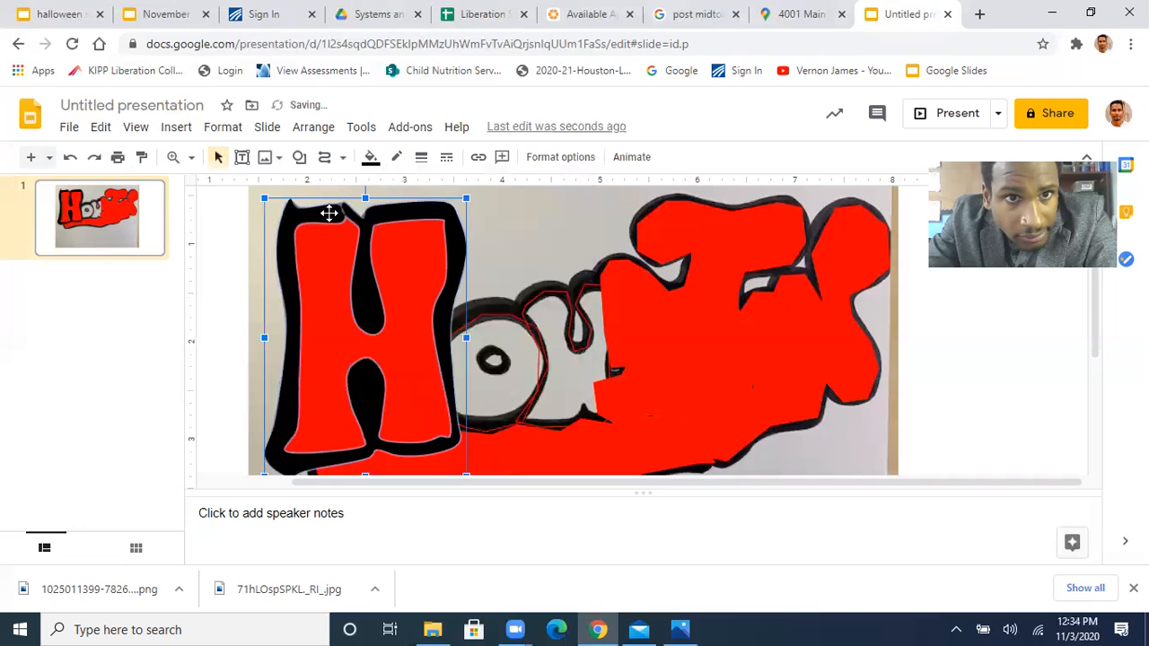
left_click(255, 224)
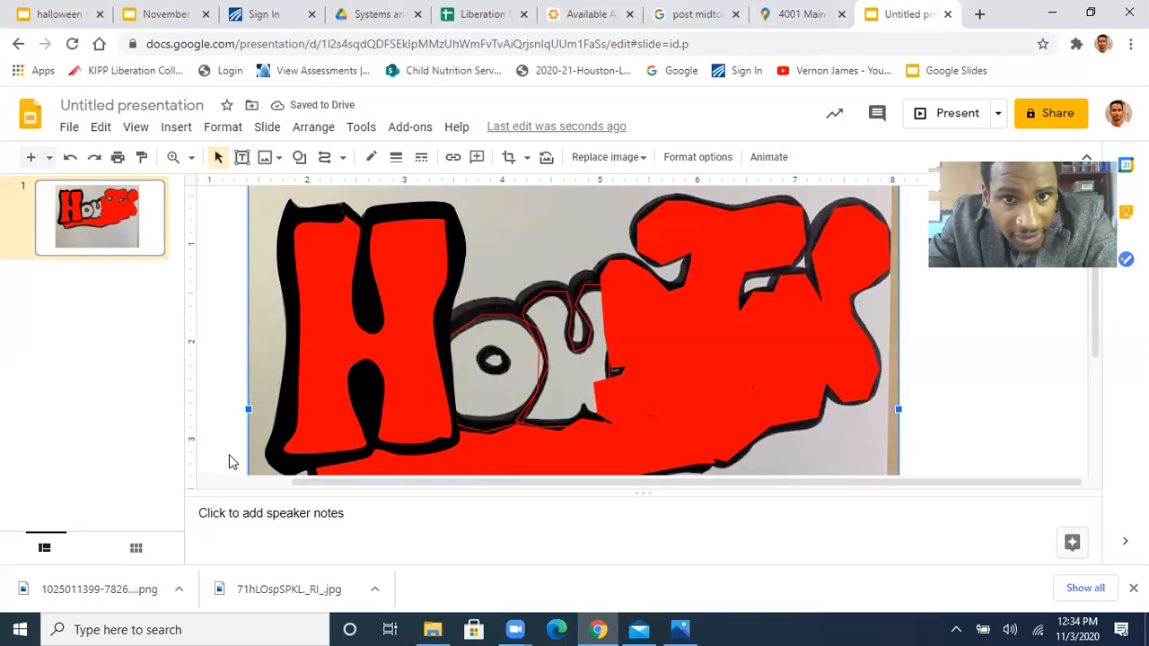
Set the fill of the long red banner shape beneath the letters to transparent
left_click(496, 453)
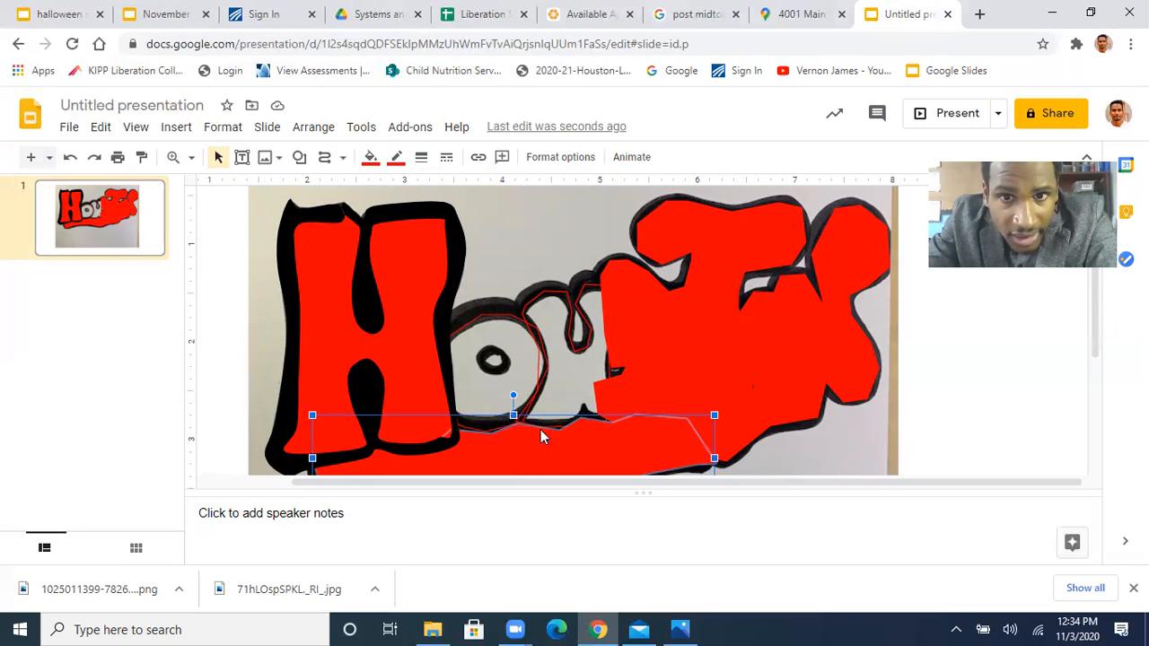
left_click(370, 158)
left_click(403, 221)
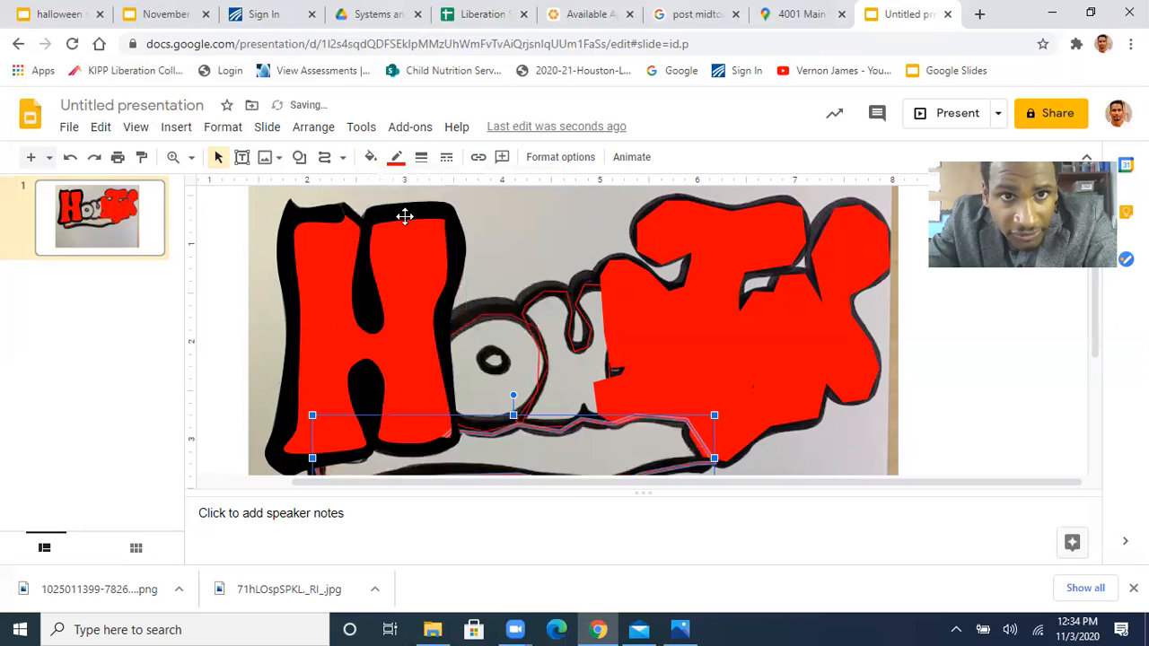
left_click(242, 288)
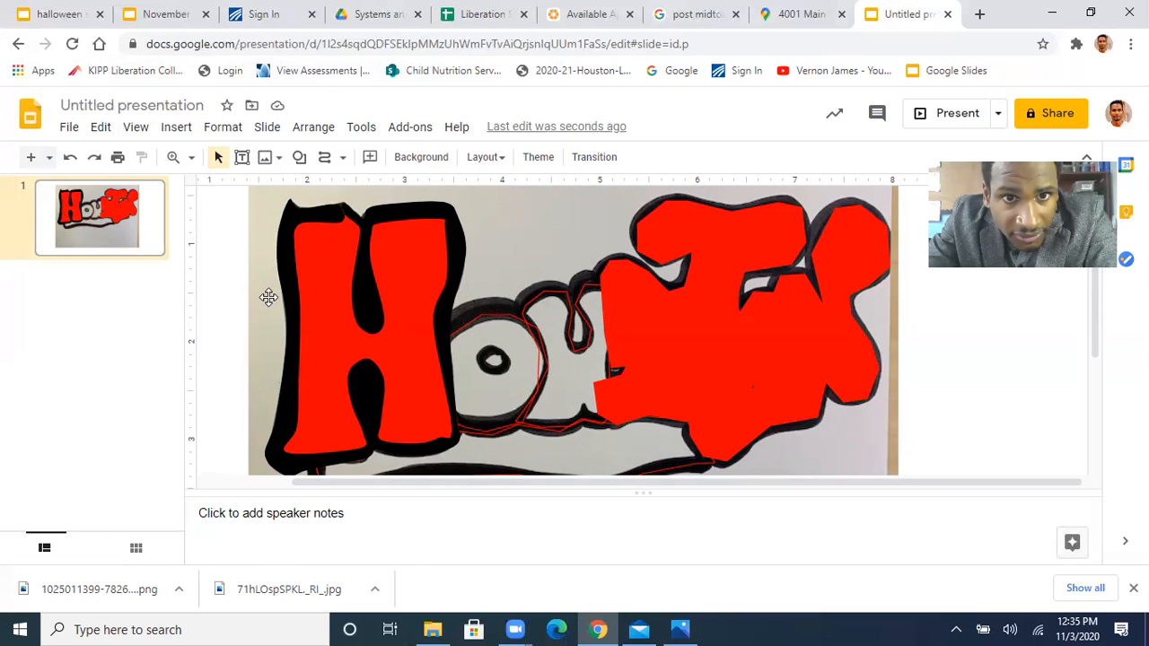
Set the fills of the red shape over the S and T and the red shape over the final O and N to transparent
left_click(657, 318)
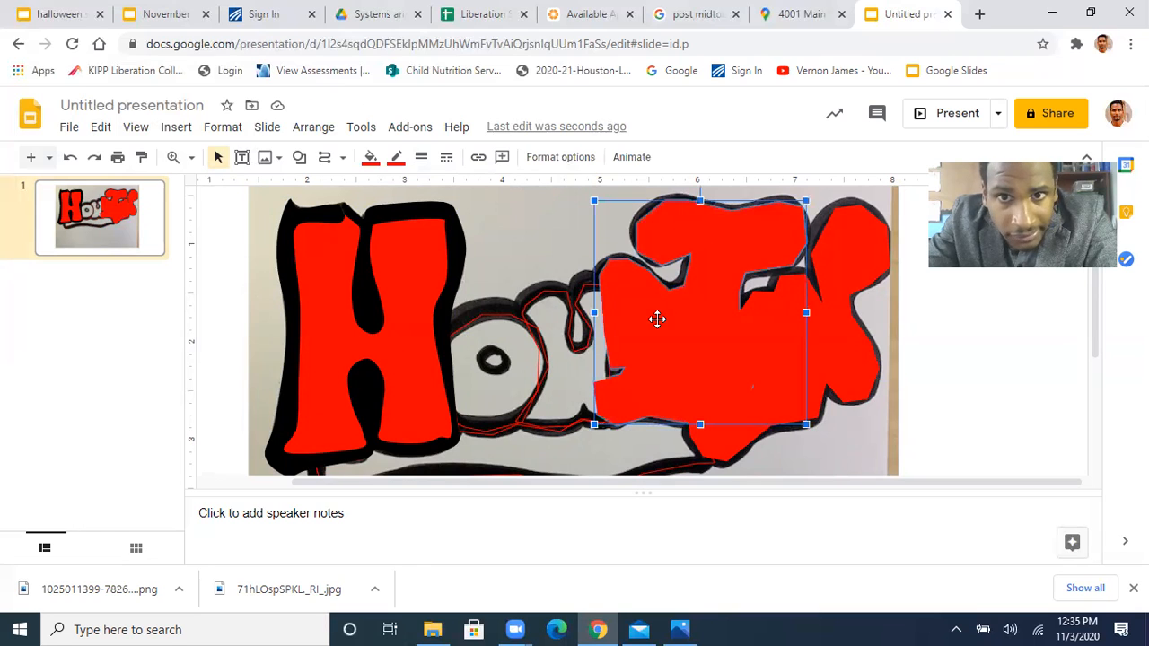
left_click(370, 157)
left_click(404, 223)
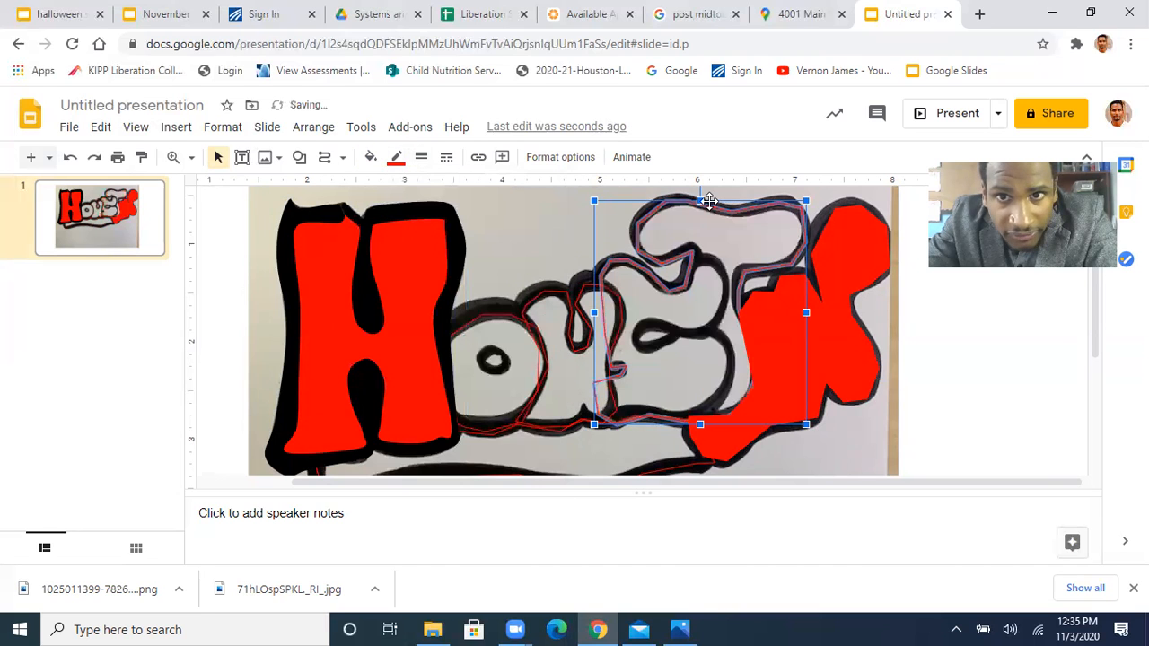
left_click(845, 318)
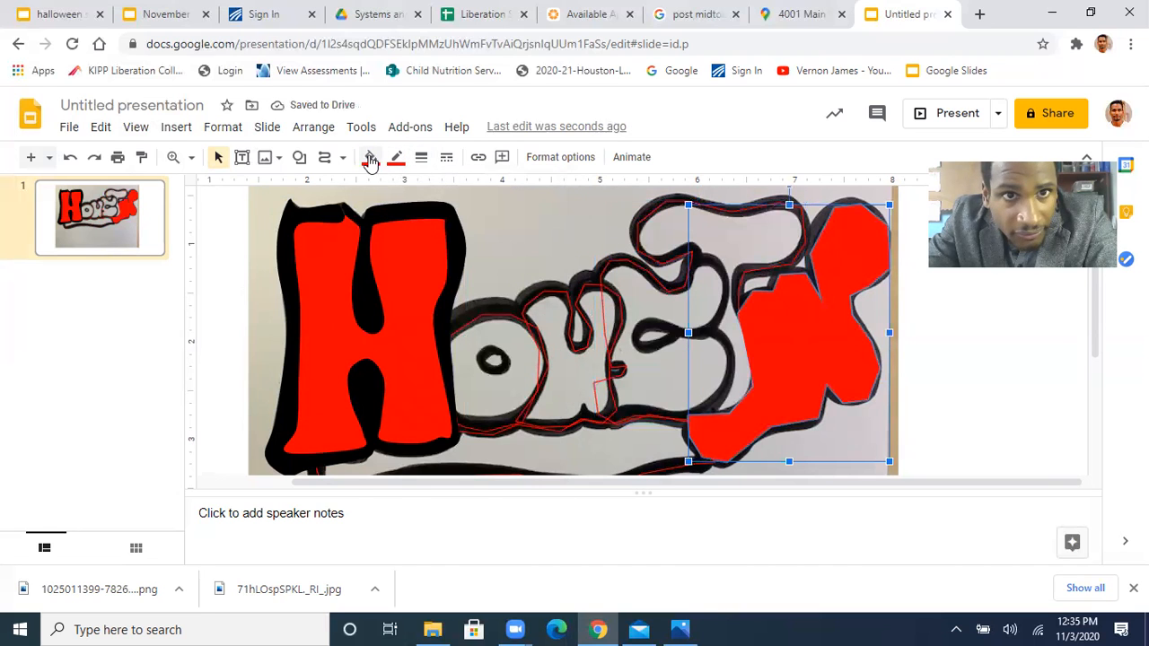
left_click(370, 157)
left_click(406, 222)
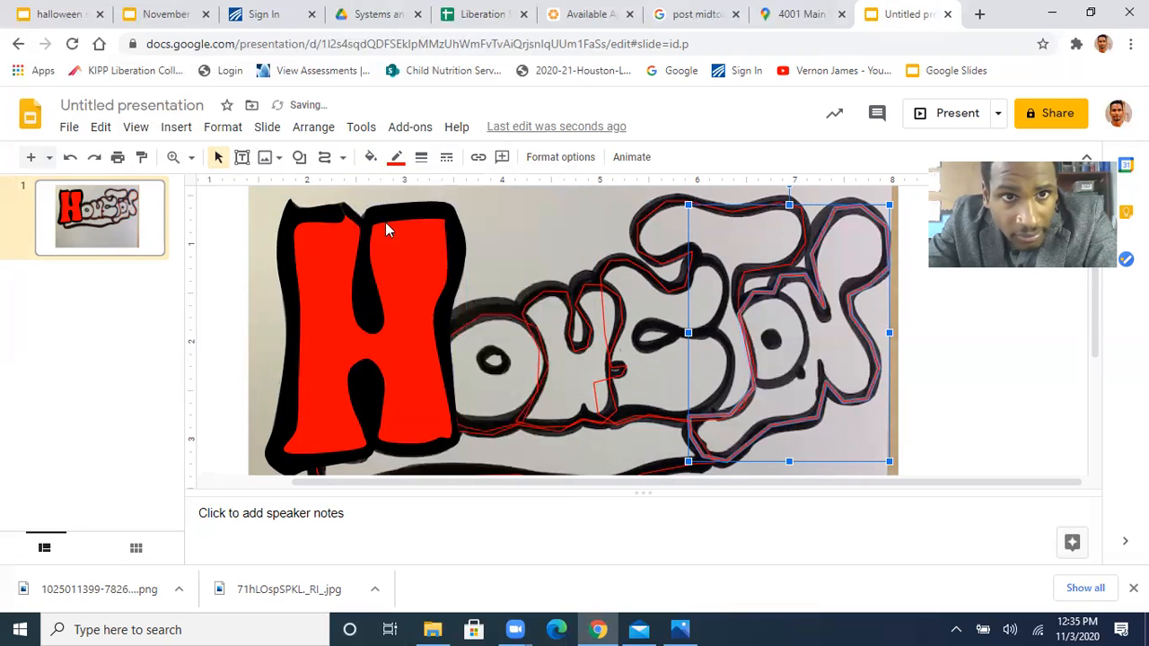
left_click(259, 279)
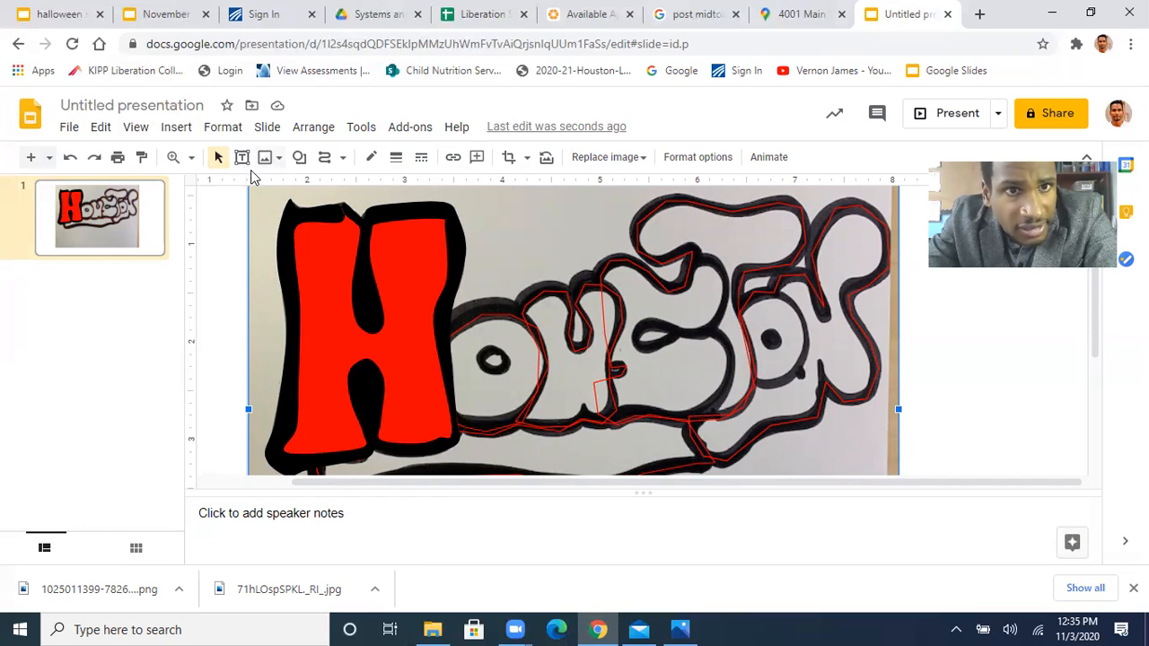
left_click(325, 163)
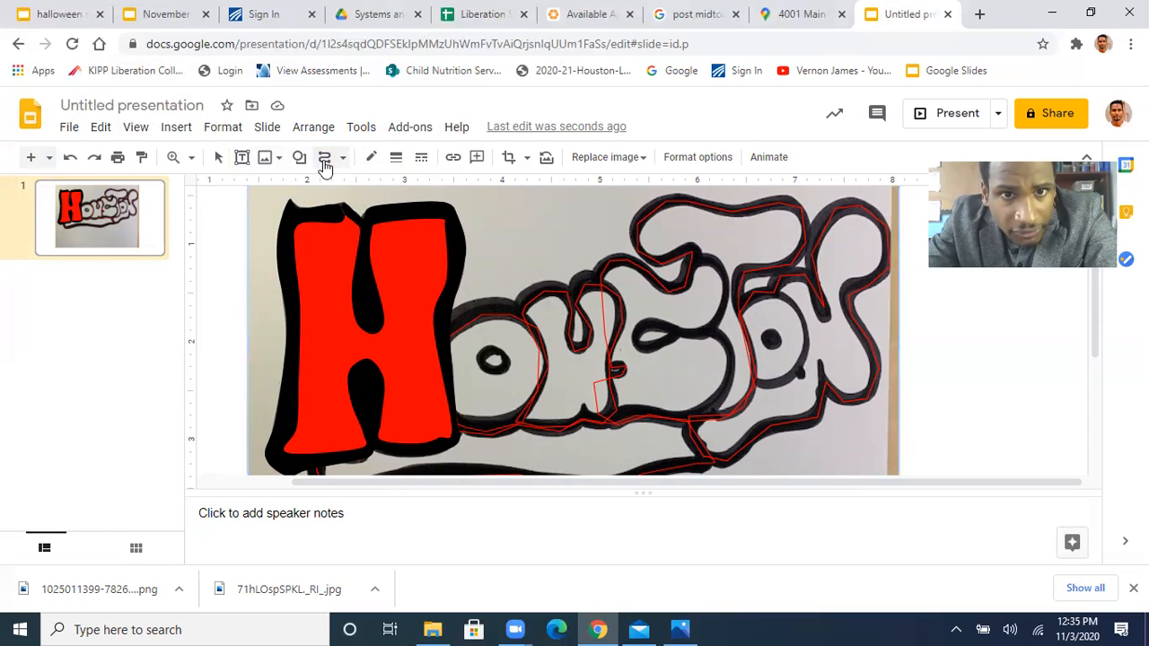
left_click(477, 321)
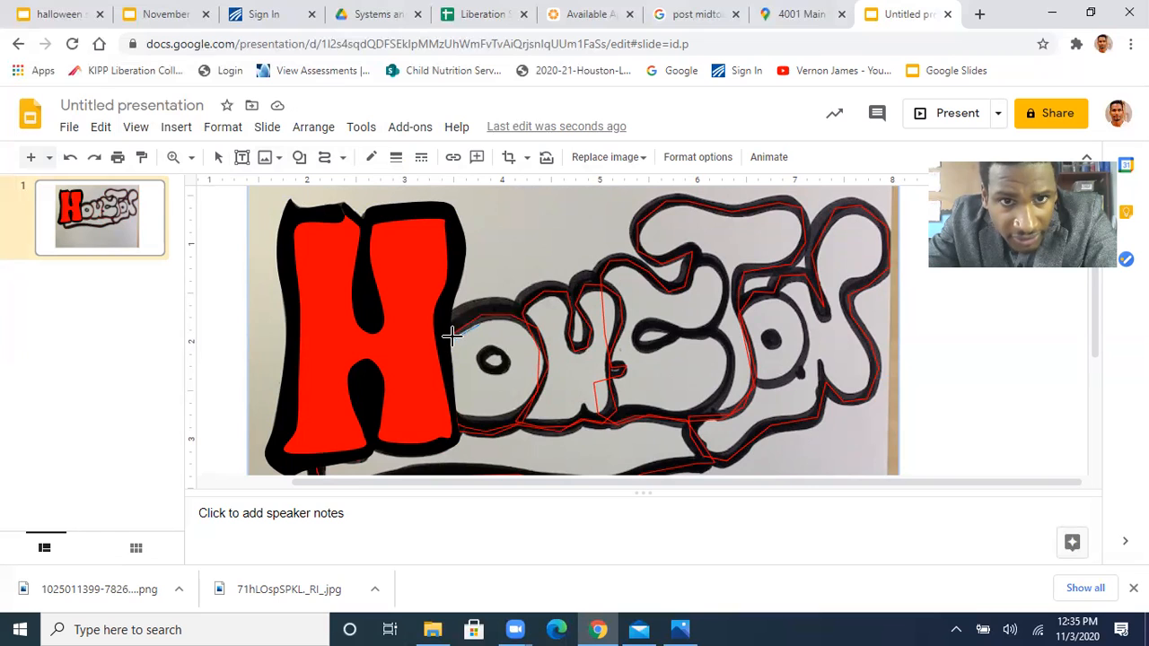
left_click(443, 345)
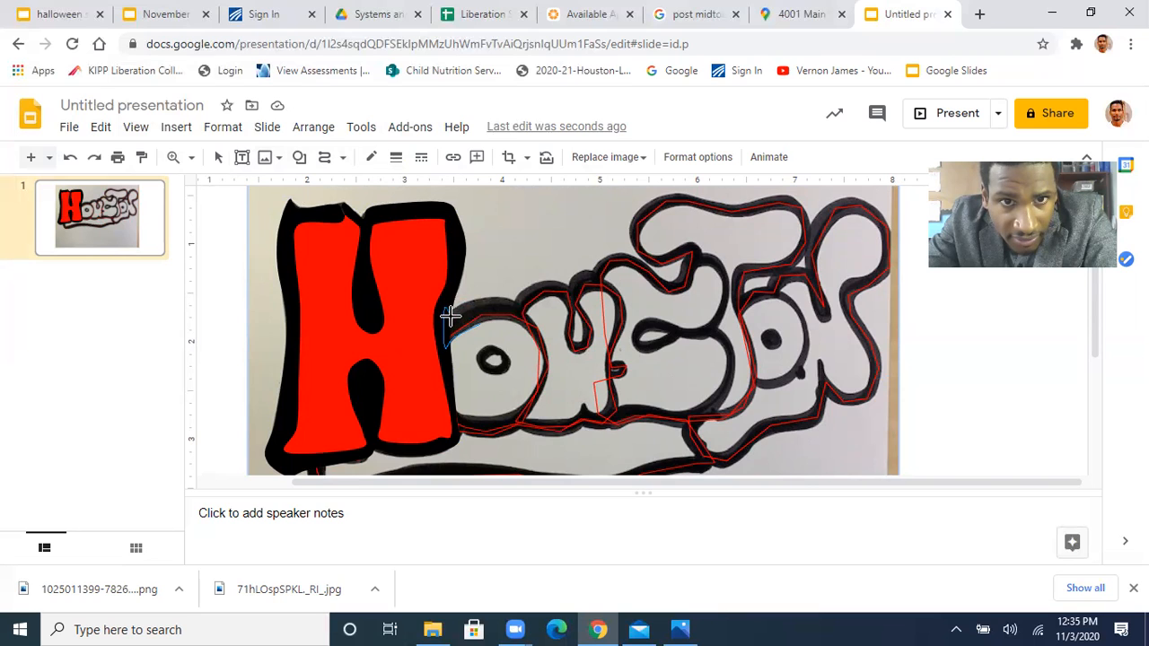
double_click(450, 315)
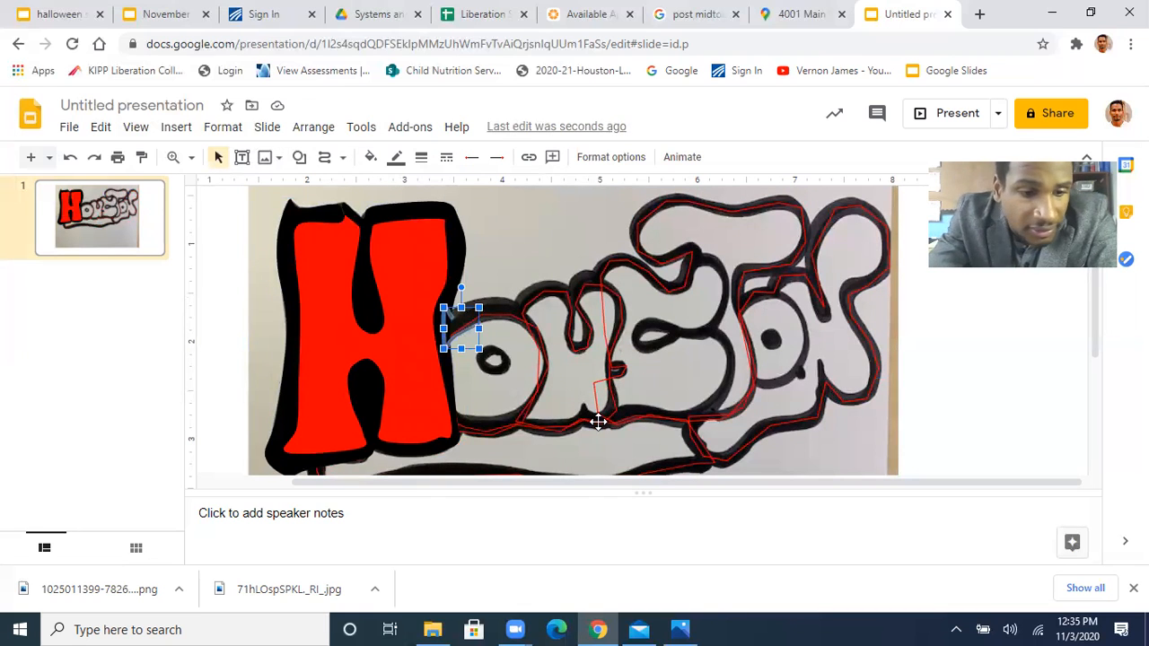
key("ctrl+z")
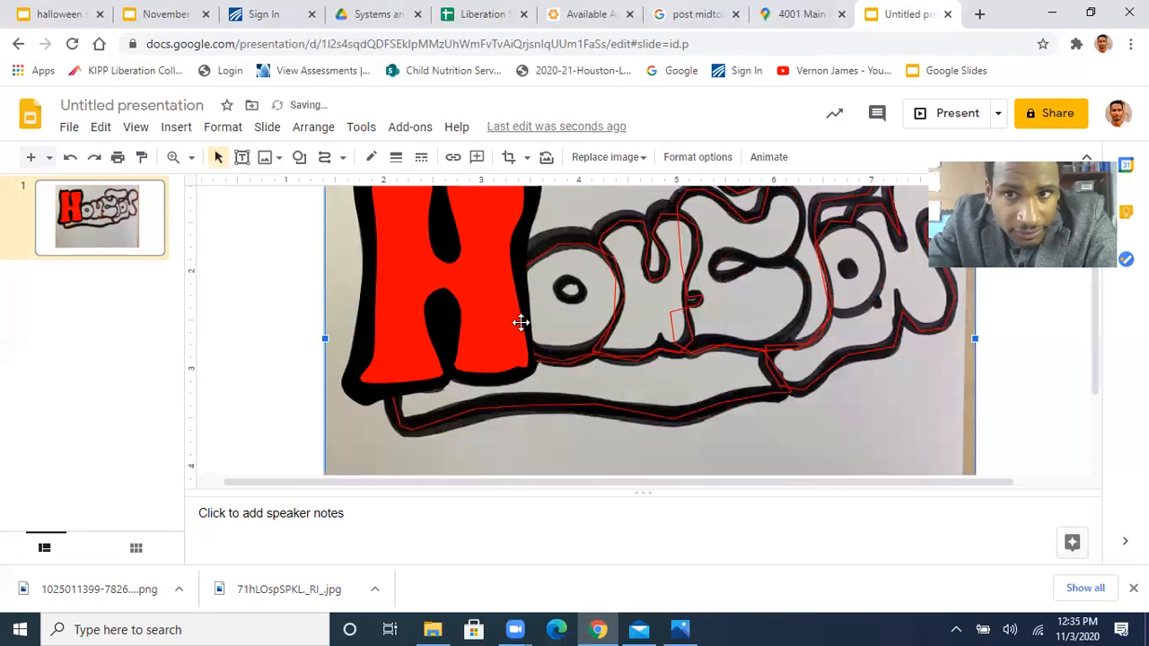
Trace the black outline of the first O as a closed C-shaped curve along its outer and inner edges, starting and ending at the H
scroll(521, 324, "right", 1)
scroll(521, 322, "left", 1)
scroll(521, 322, "up", 2)
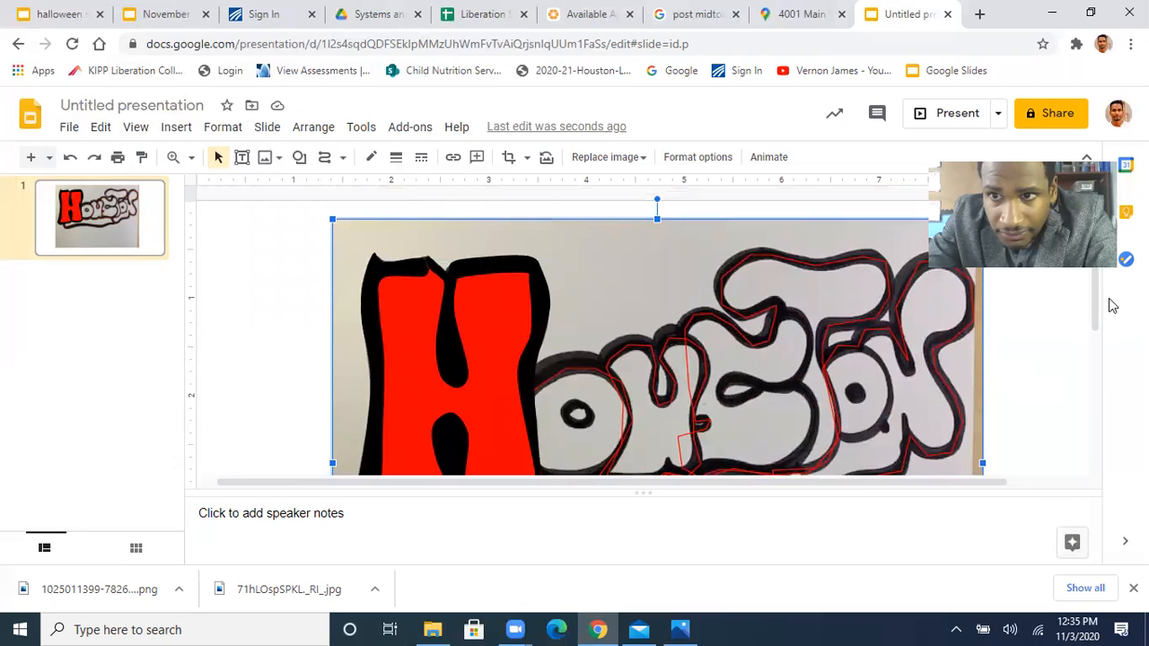
scroll(1095, 323, "down", 2)
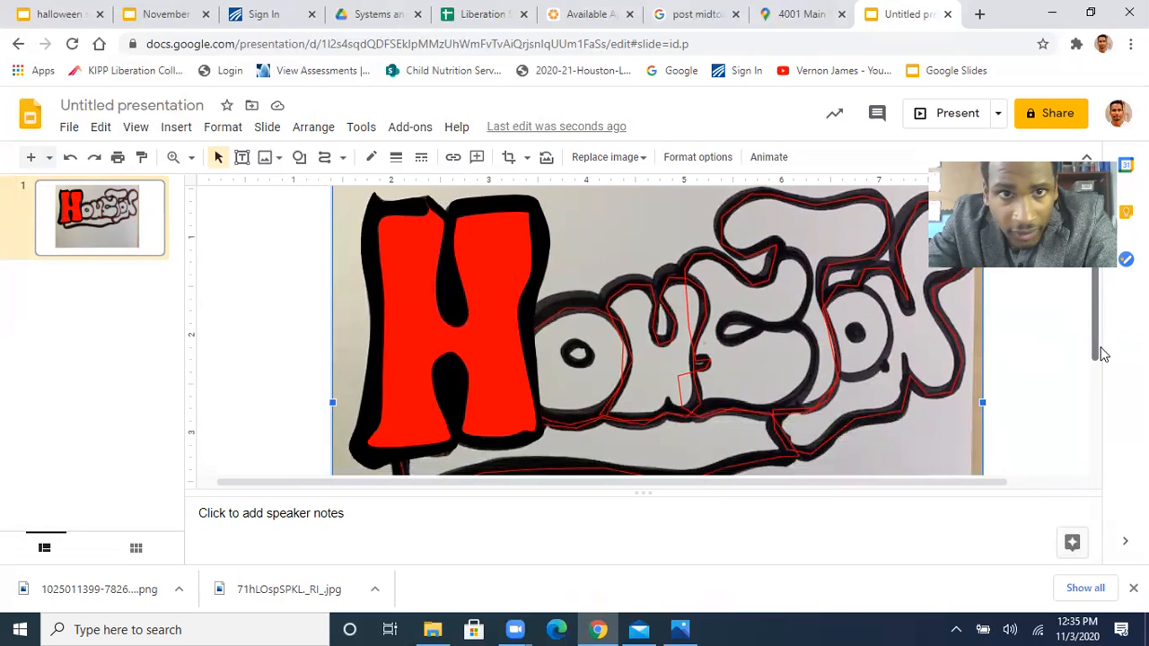
left_click(324, 157)
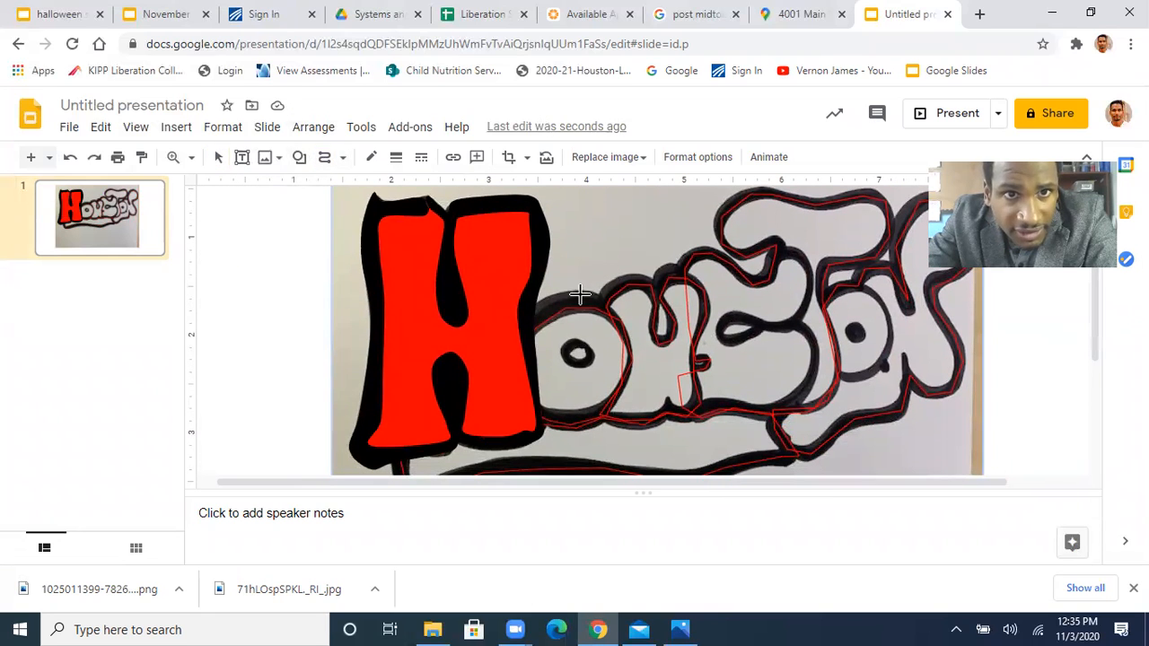
left_click(528, 337)
left_click(529, 308)
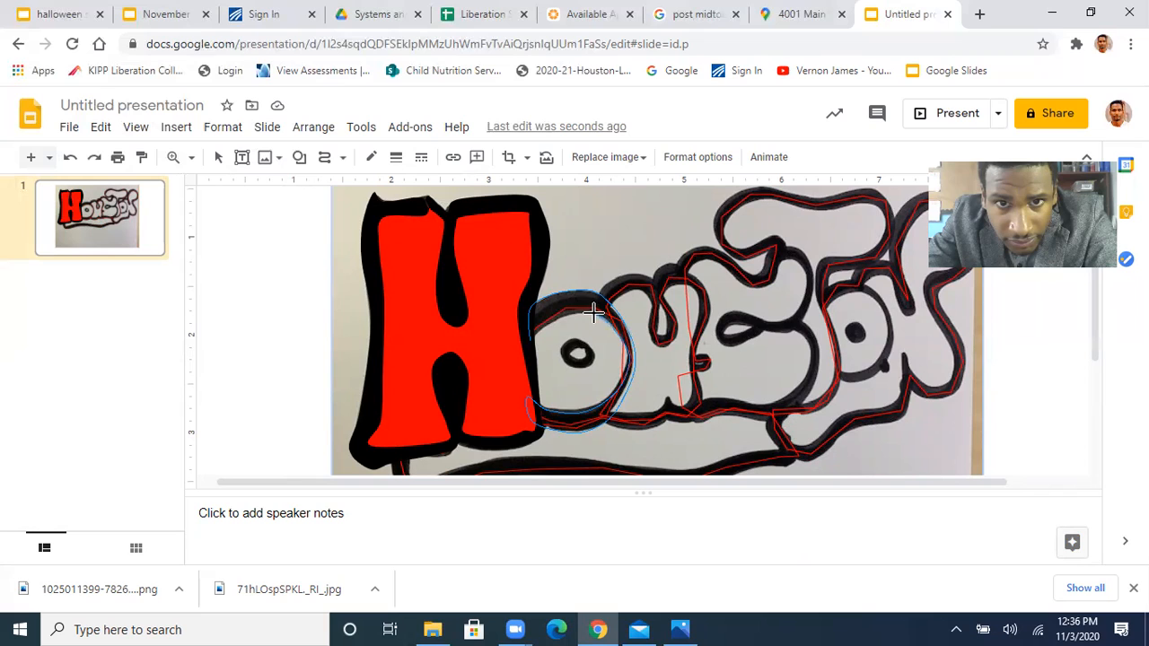
left_click(532, 335)
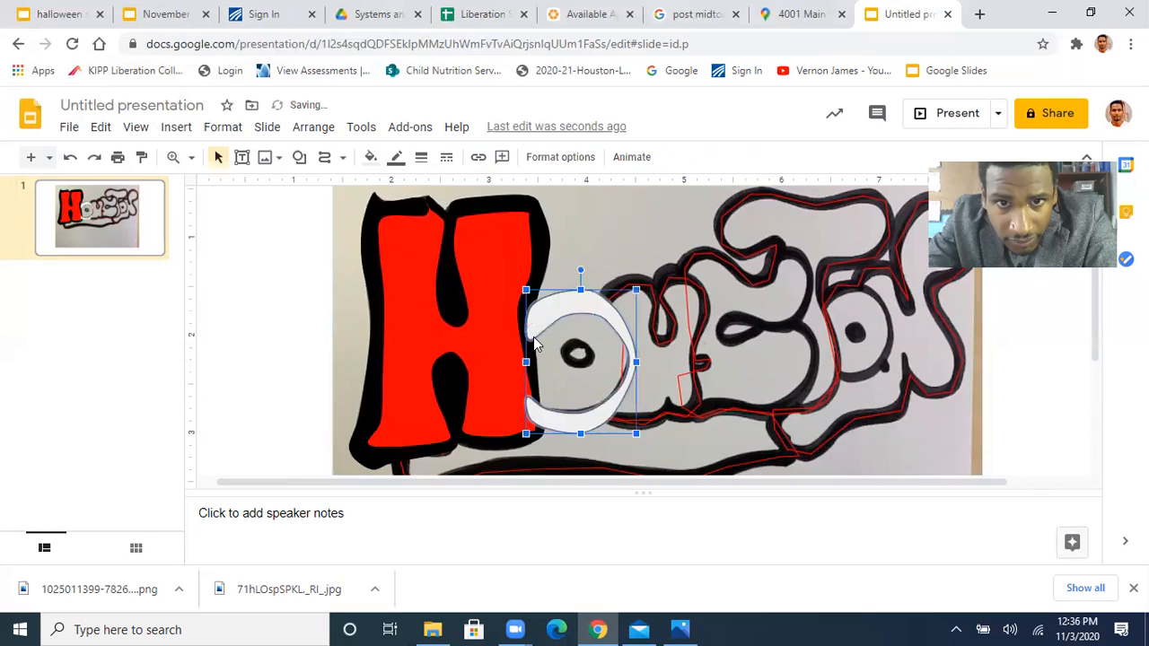
Fill the first O's C-shaped outline with black and make its border transparent
left_click(370, 157)
left_click(377, 246)
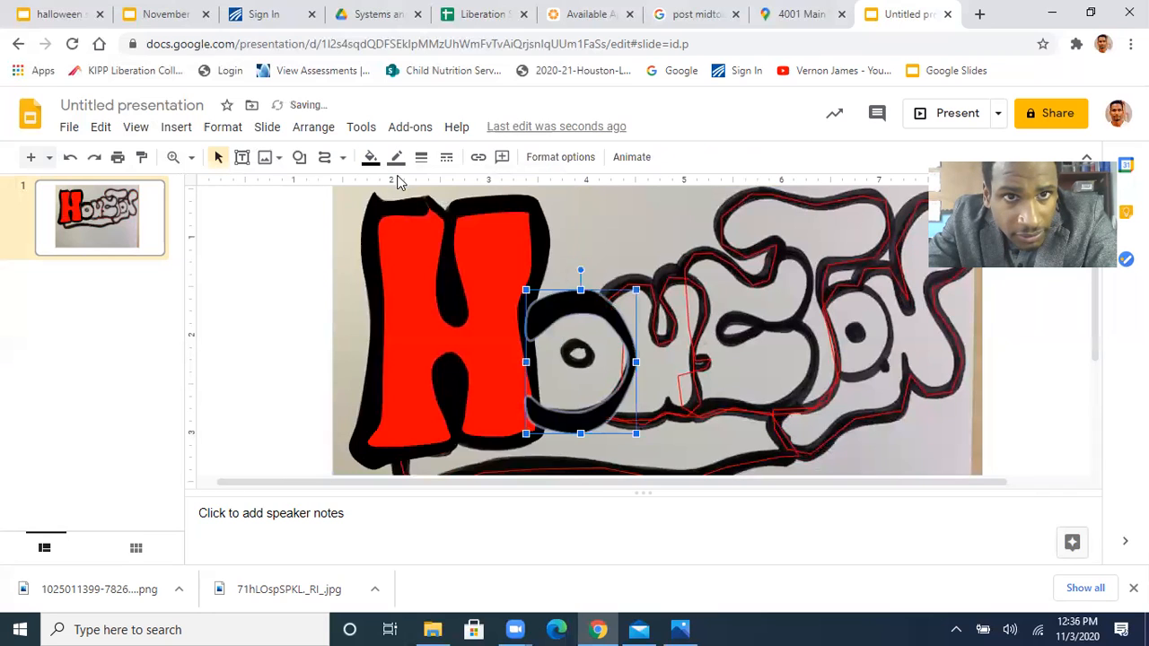
left_click(396, 157)
left_click(456, 193)
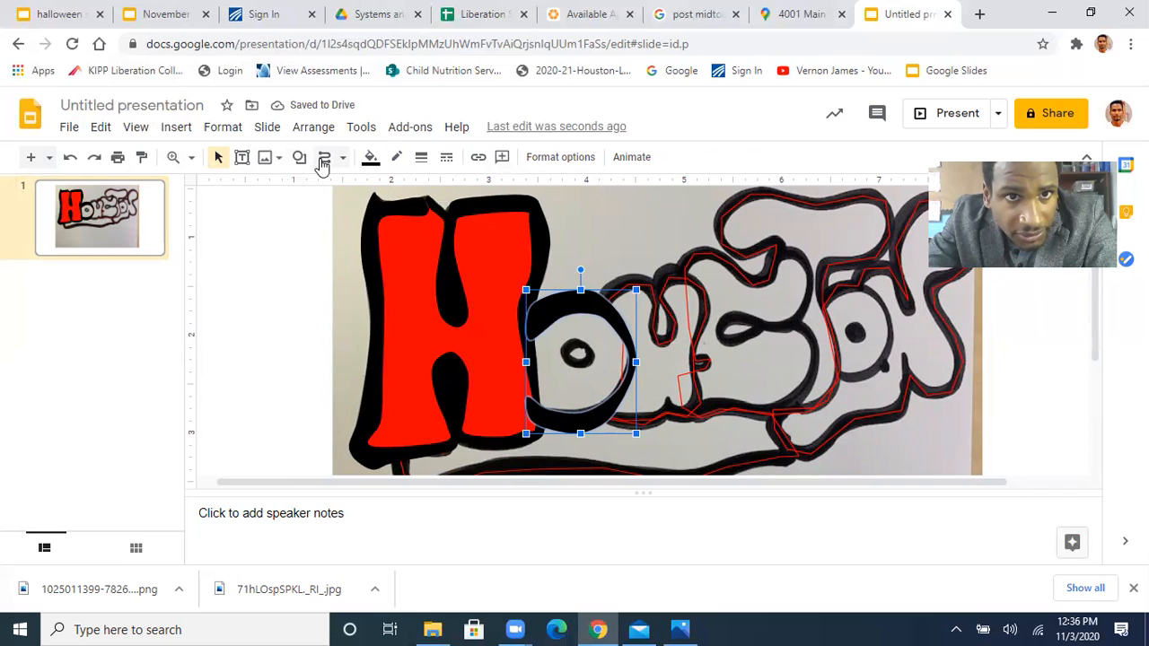
Trace the small centre of the first O as a black curve shape
left_click(326, 158)
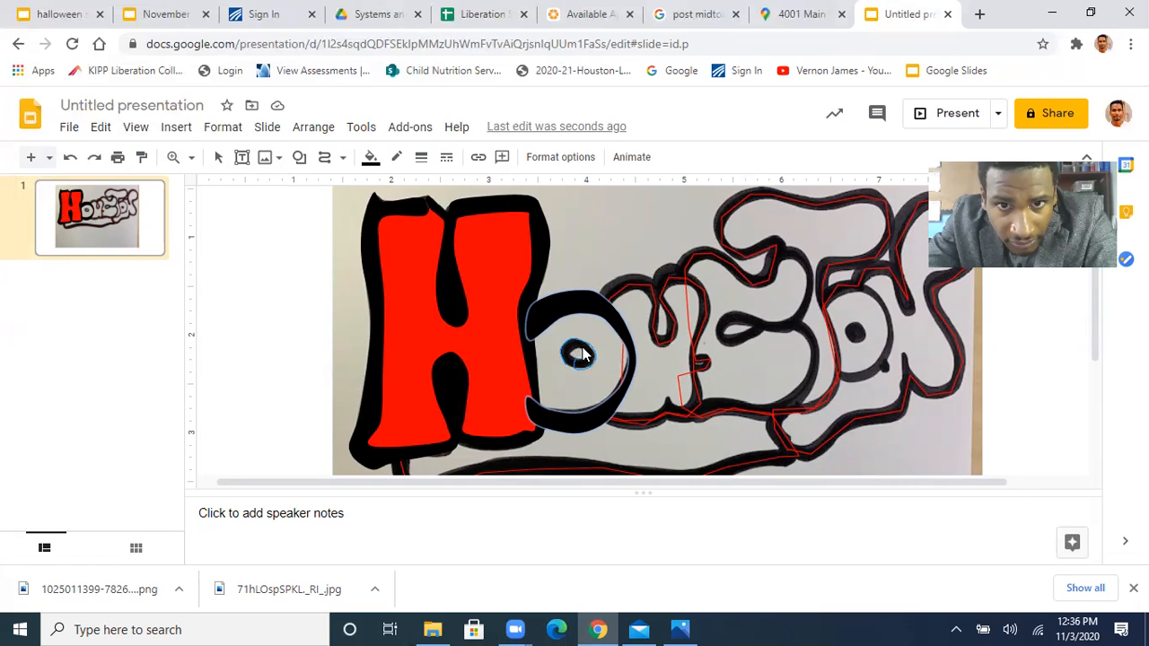
left_click(581, 353)
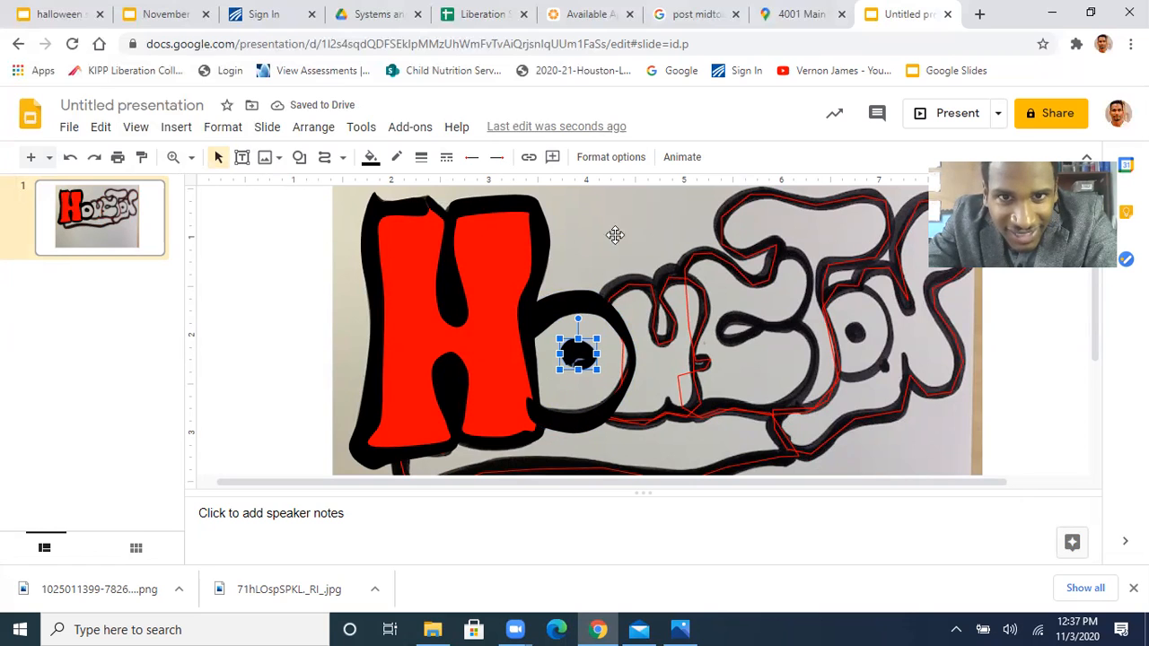
left_click(584, 268)
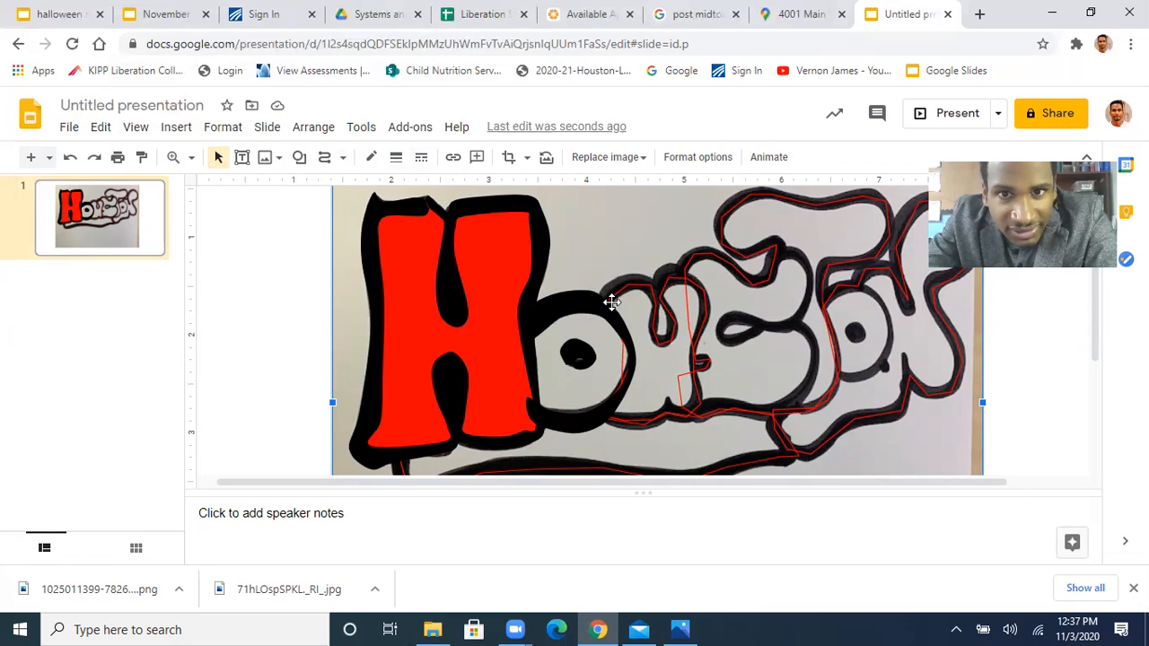
Trace the black outline of the U as a closed curve along its outer and inner edges, starting and ending at the top of the O
left_click(325, 159)
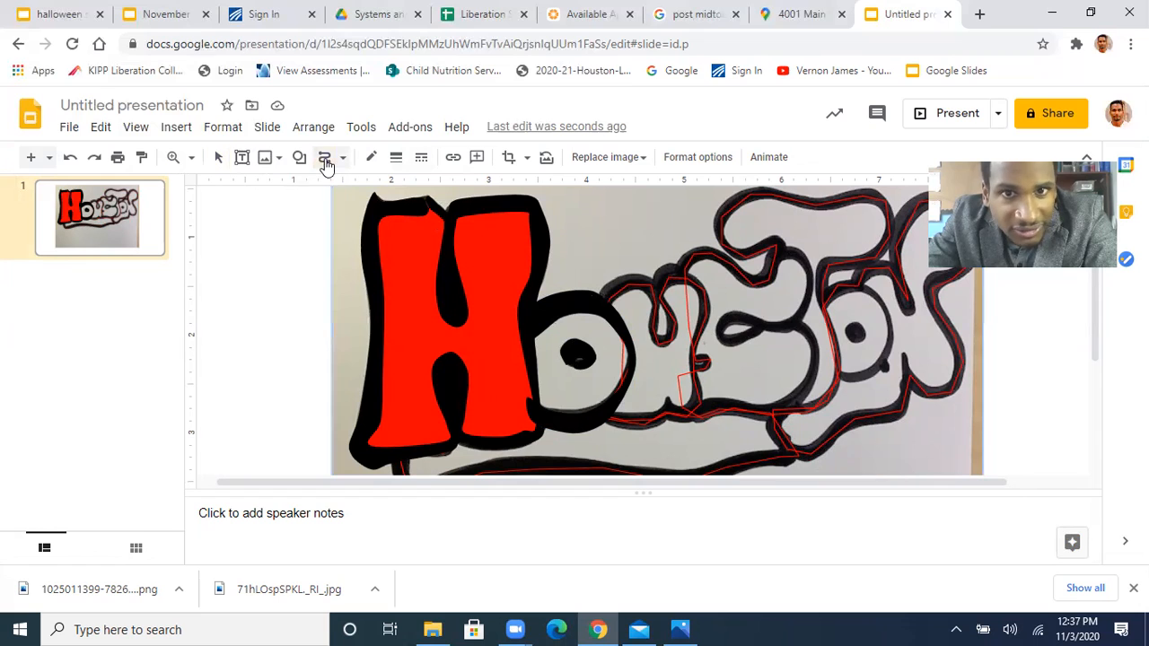
left_click(603, 285)
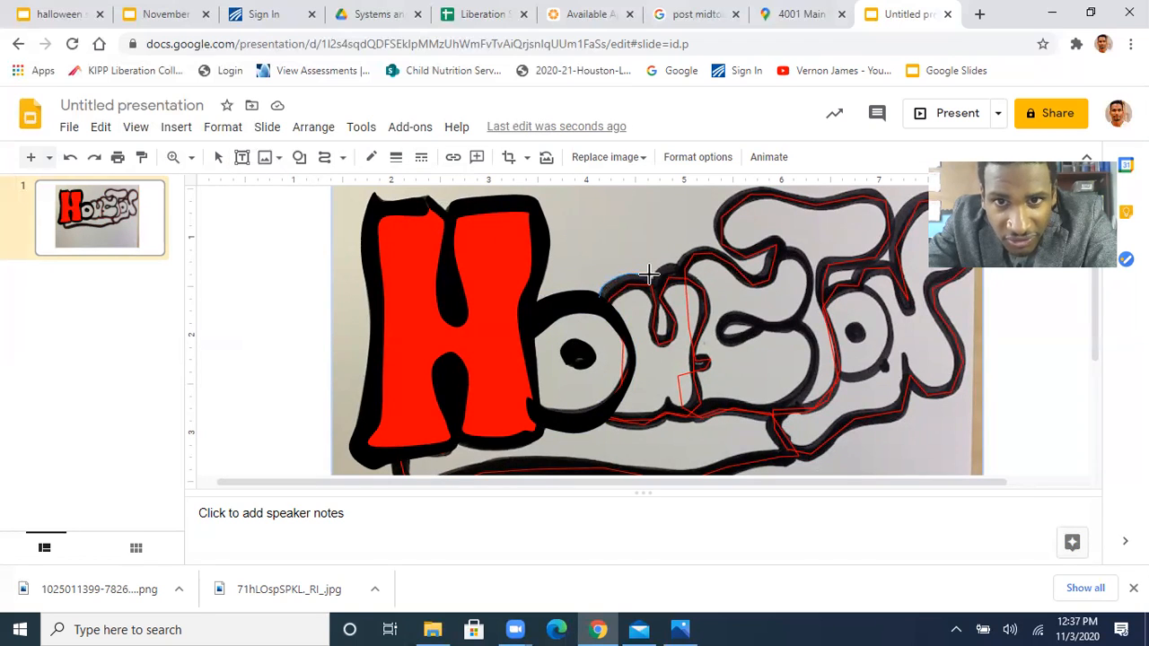
left_click(661, 283)
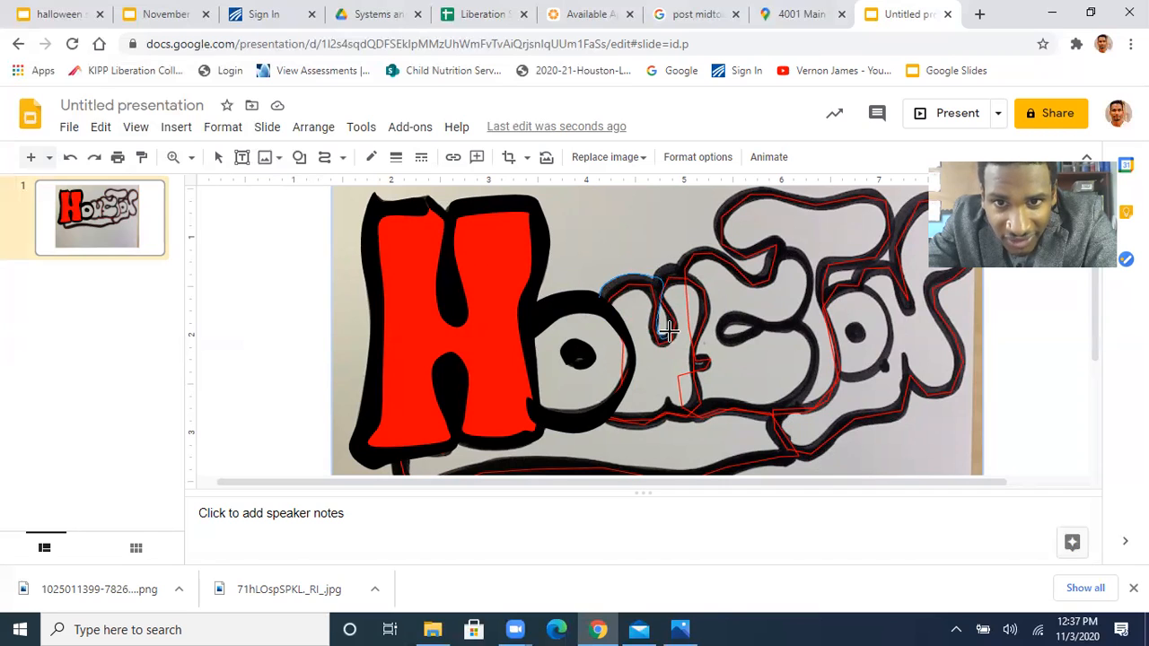
left_click(665, 335)
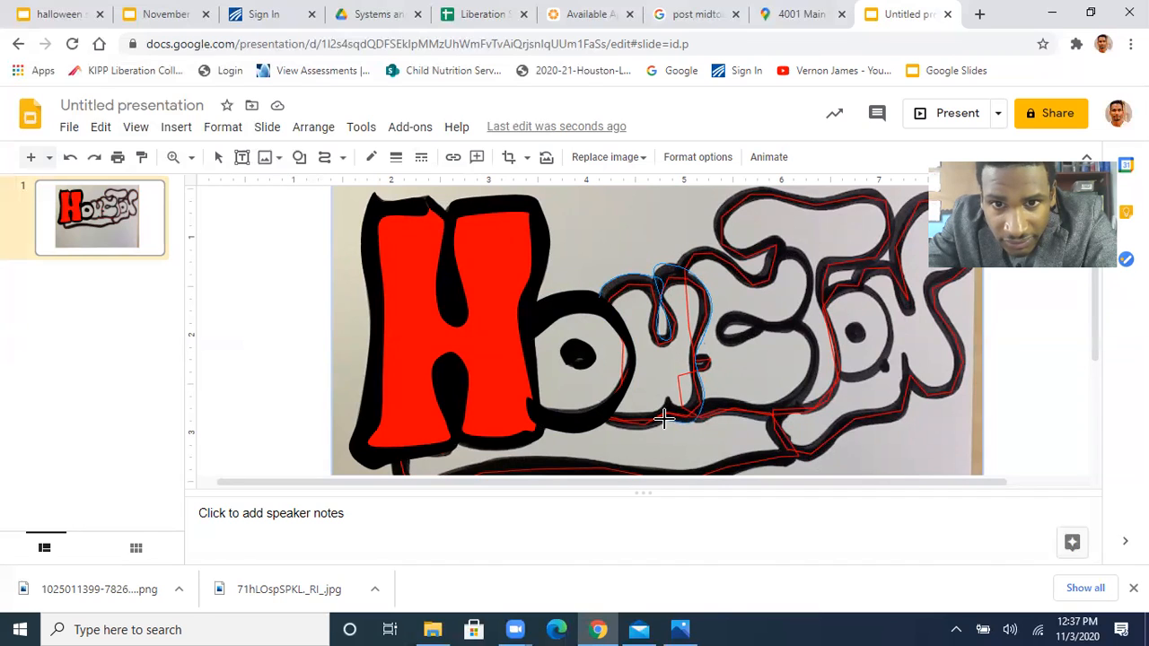
left_click(601, 419)
left_click(613, 407)
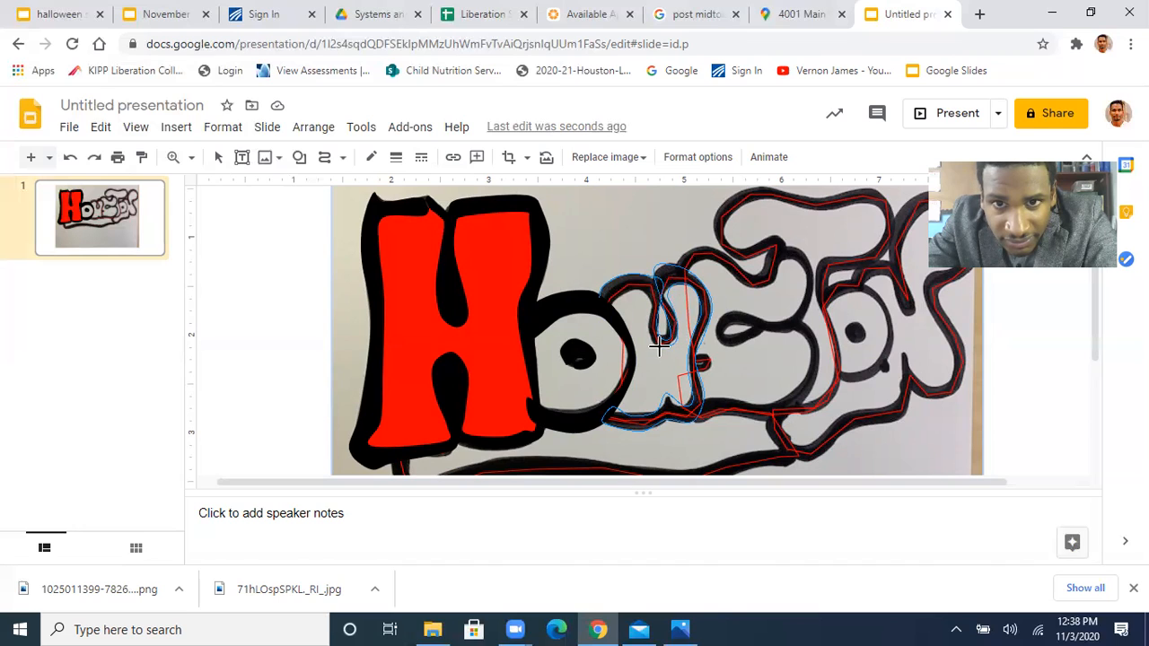
left_click(599, 303)
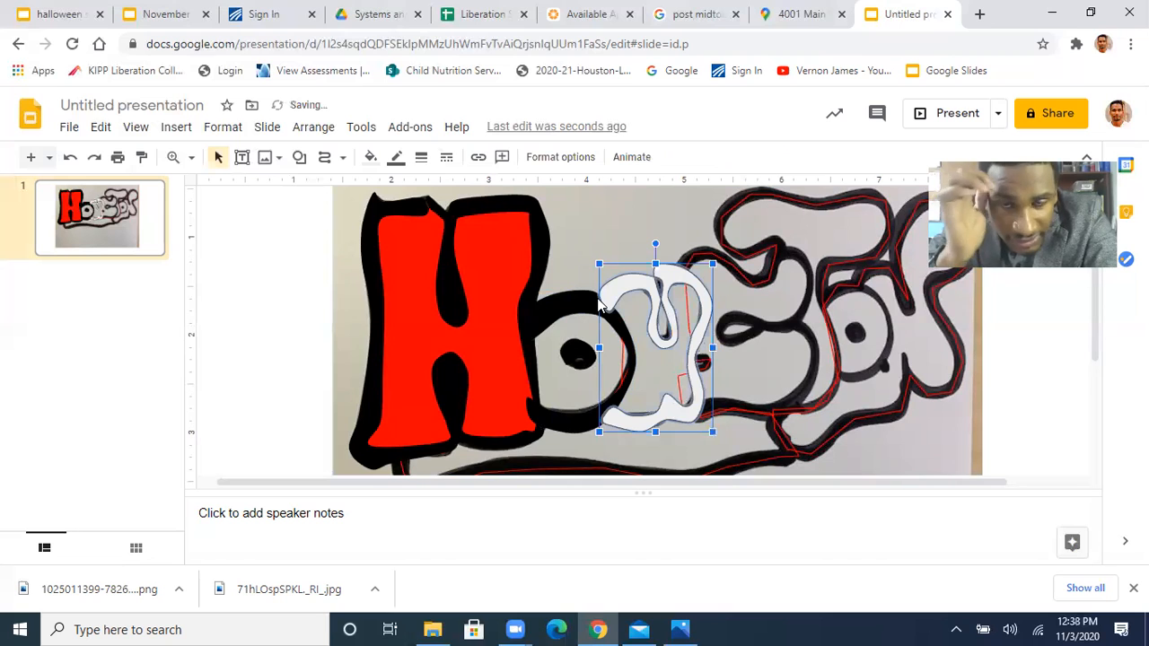
Make the U outline shape's border transparent and fill the shape with black
left_click(396, 158)
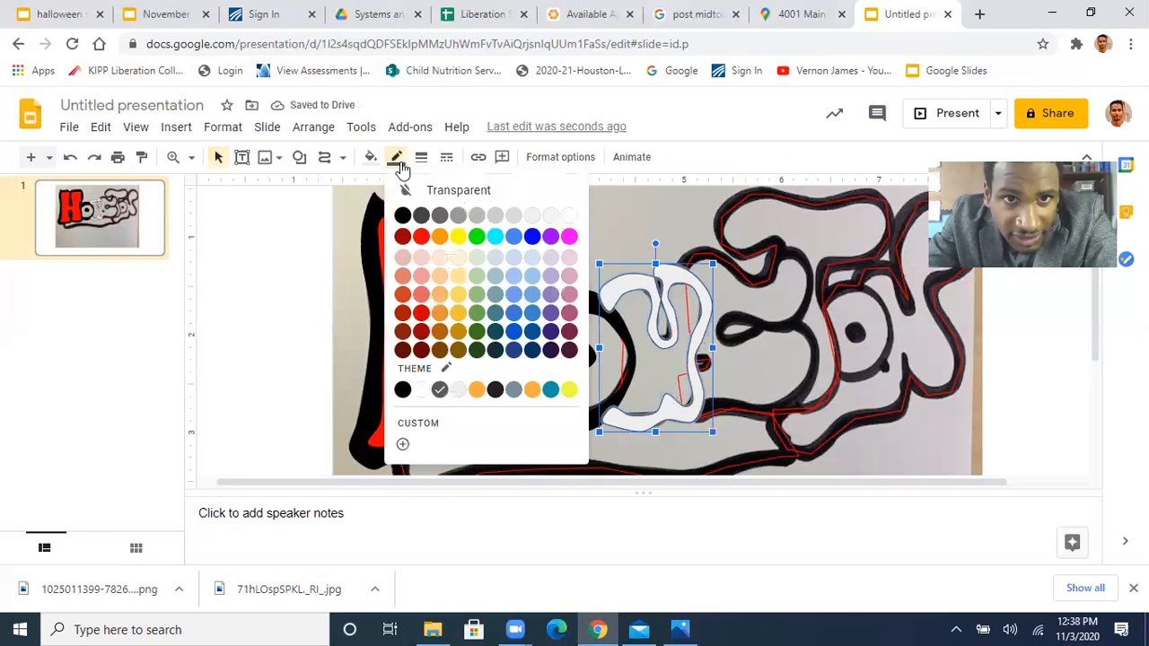
left_click(451, 190)
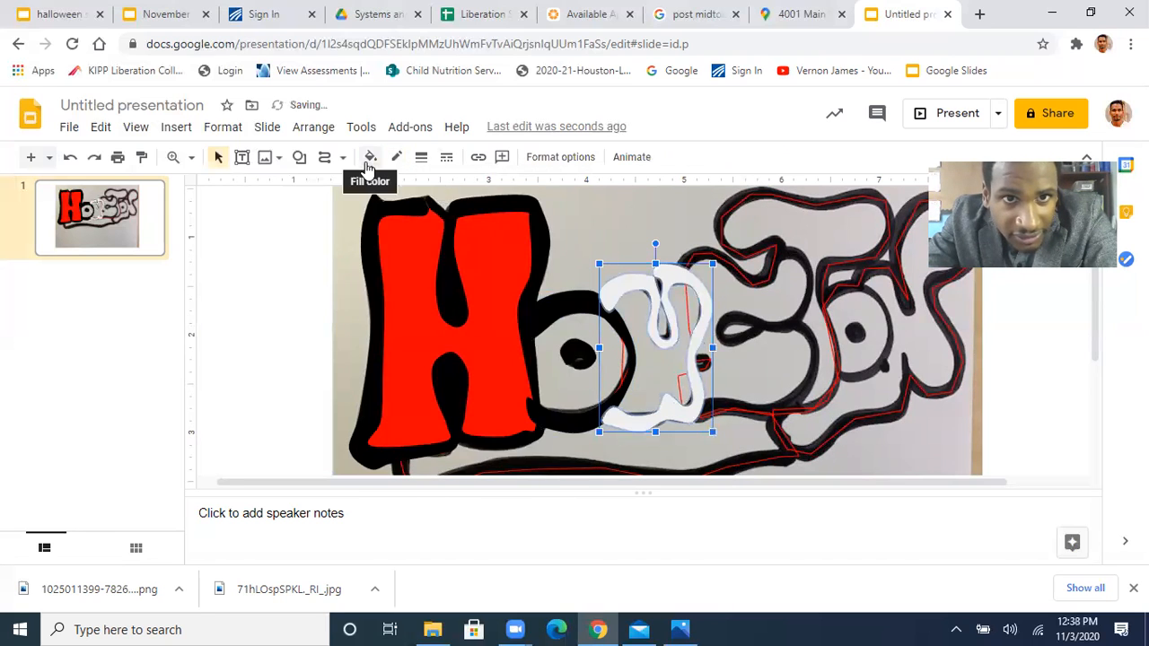
left_click(370, 158)
left_click(377, 247)
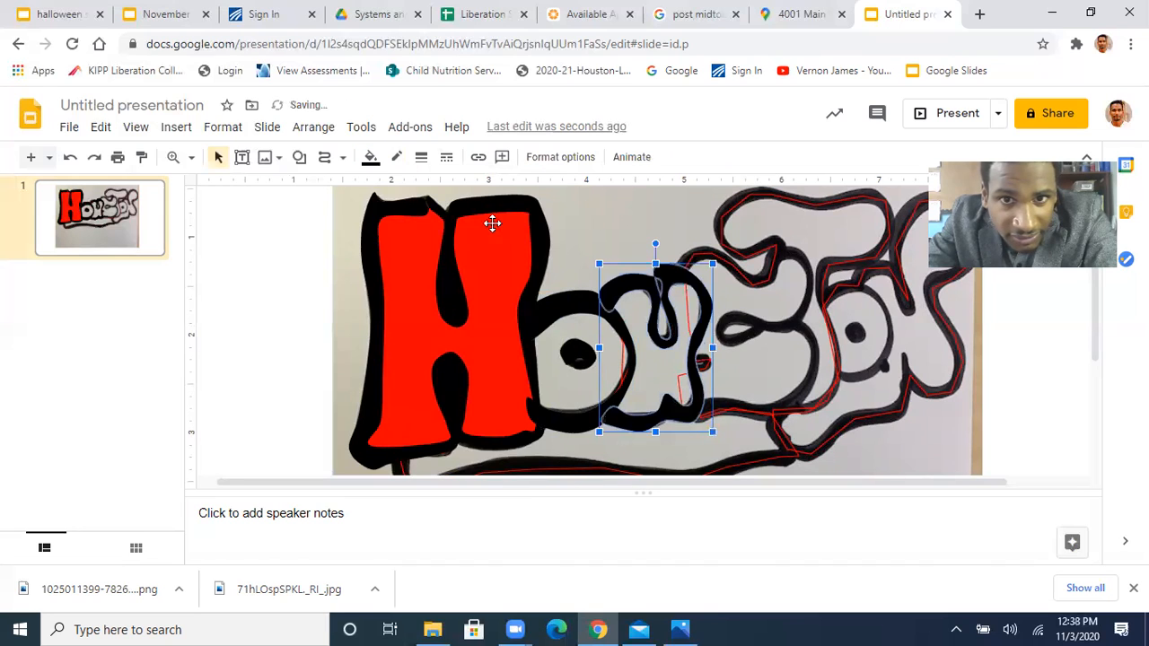
Fill the inner shapes of the first O and the U with red
left_click(573, 389)
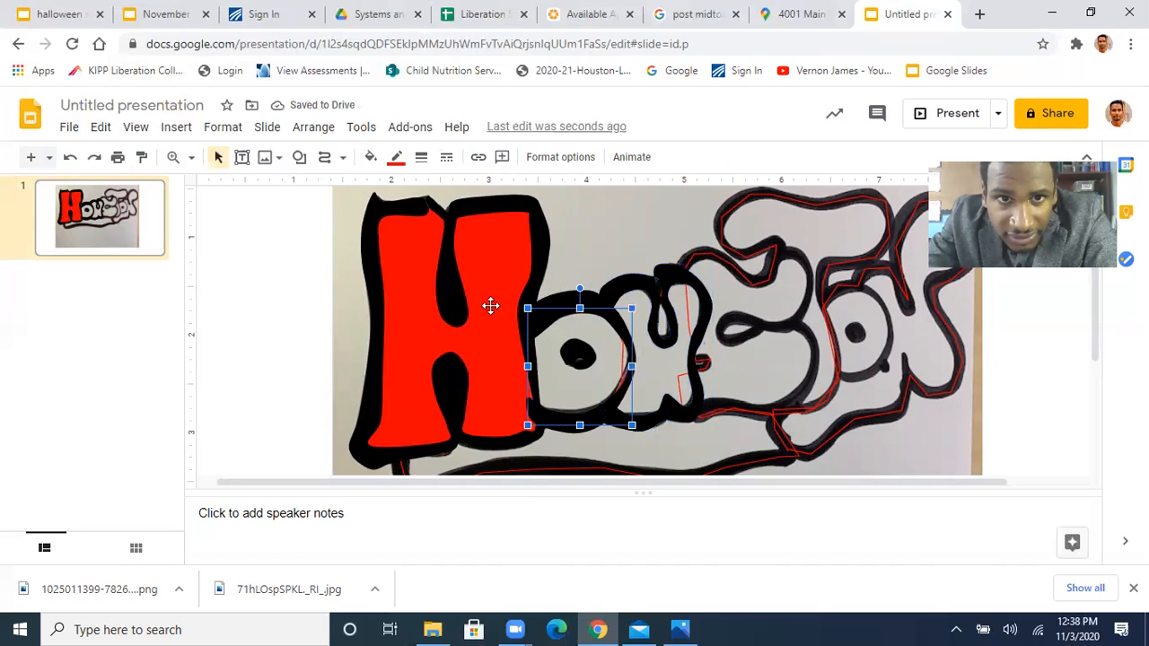
left_click(370, 157)
left_click(395, 269)
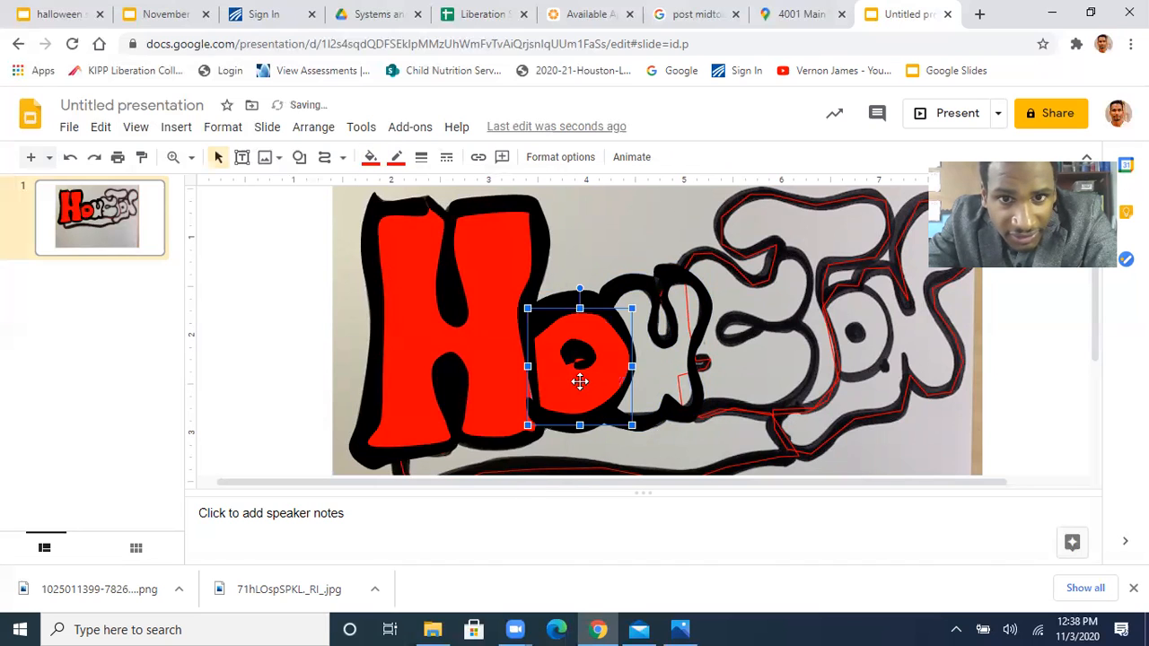
left_click(655, 385)
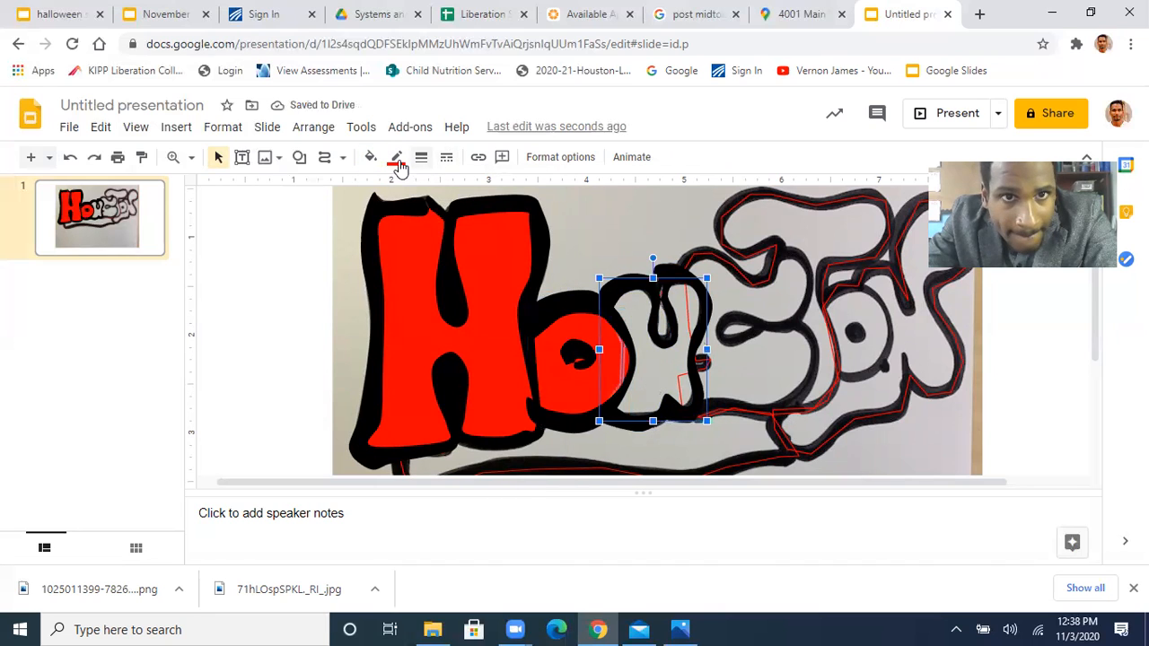
left_click(371, 158)
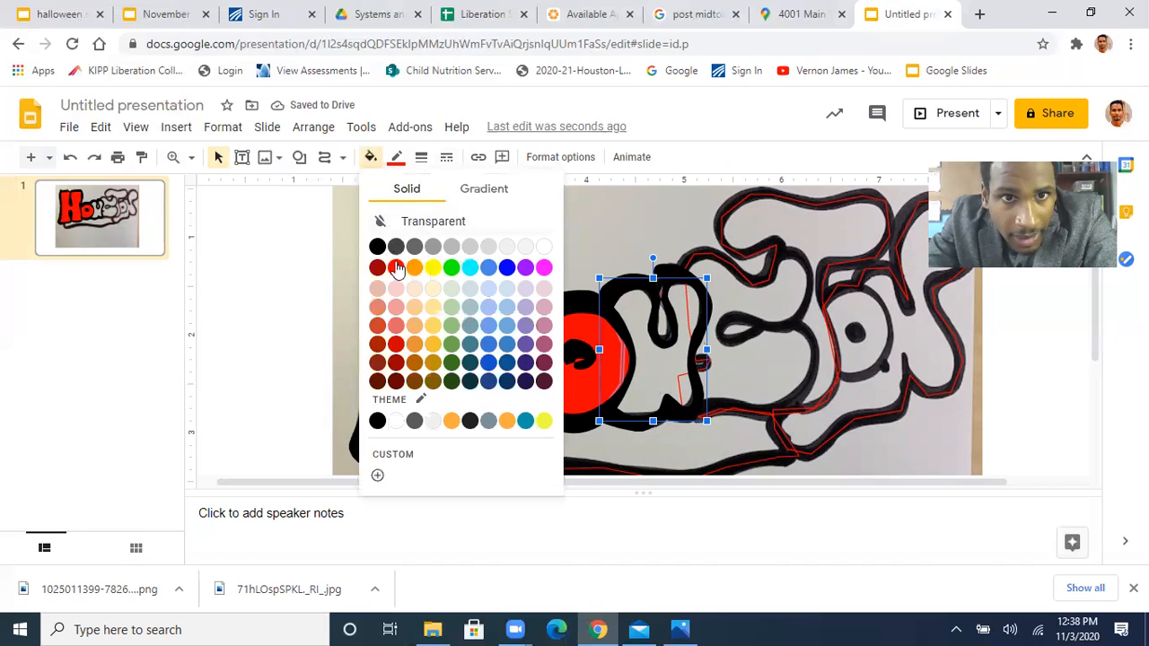
left_click(395, 269)
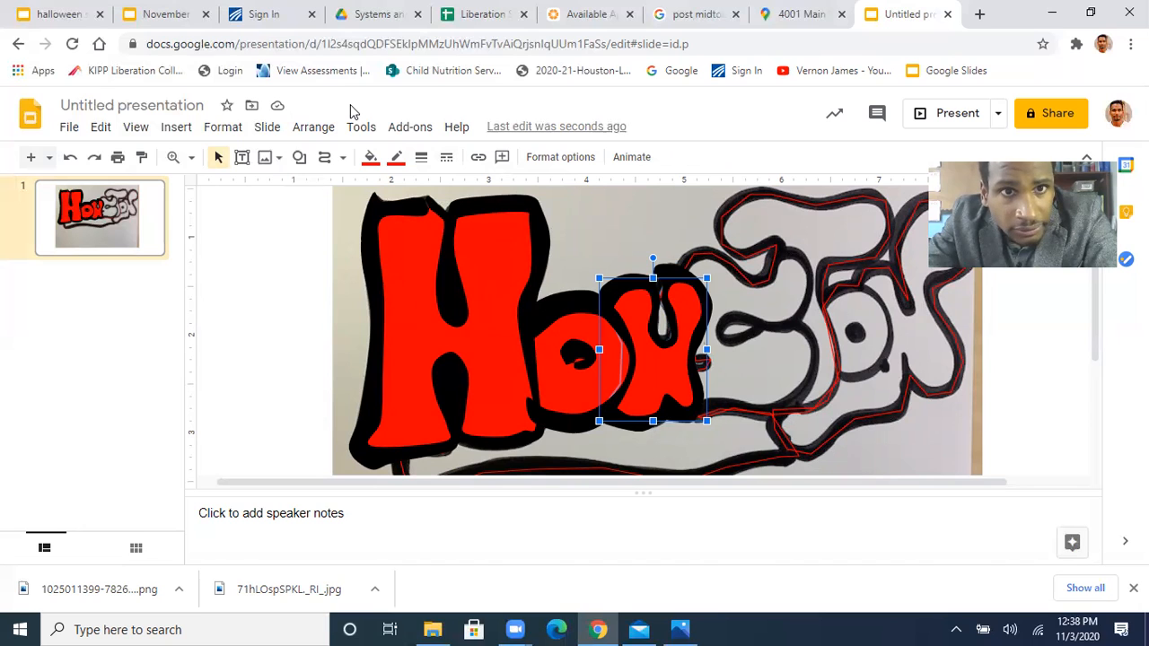
Trace the black outline of the S with a curve, starting where it meets the top of the U
left_click(326, 158)
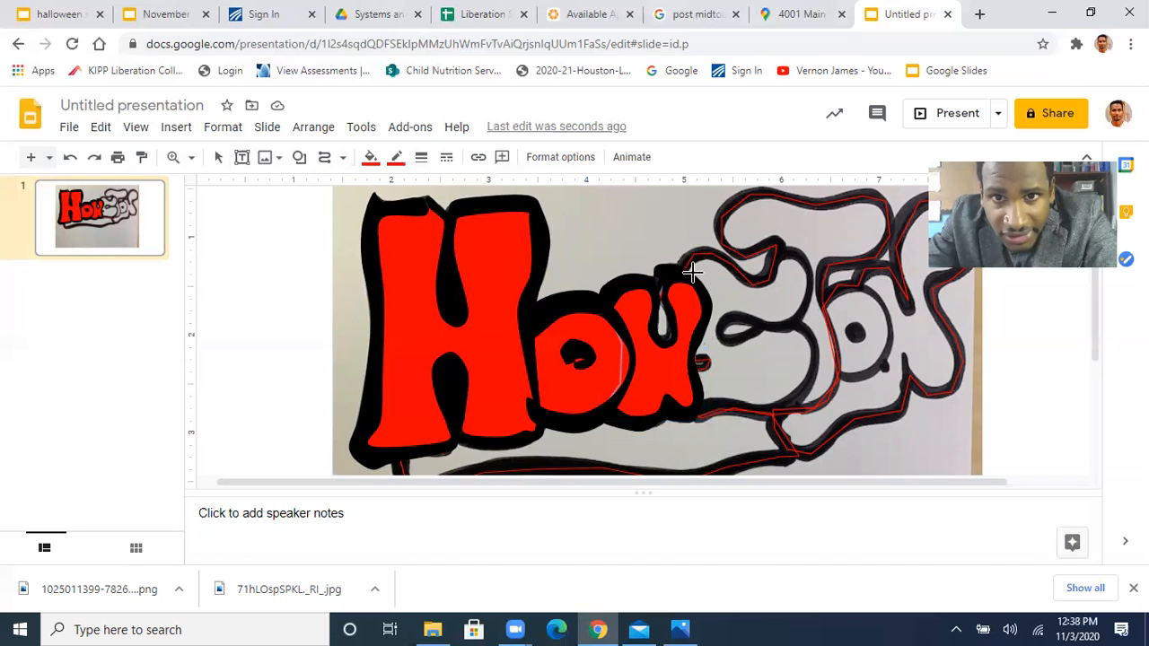
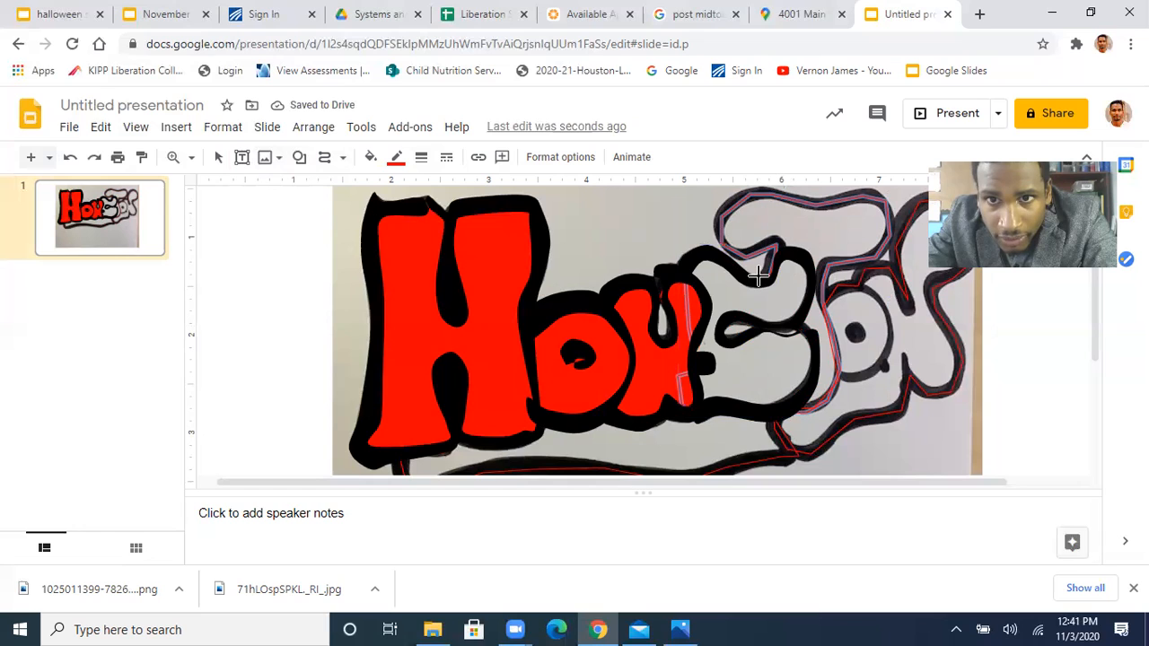
Trace the black outline of the T as a closed curve along its outer and inner edges, starting and ending where it meets the S
left_click(773, 251)
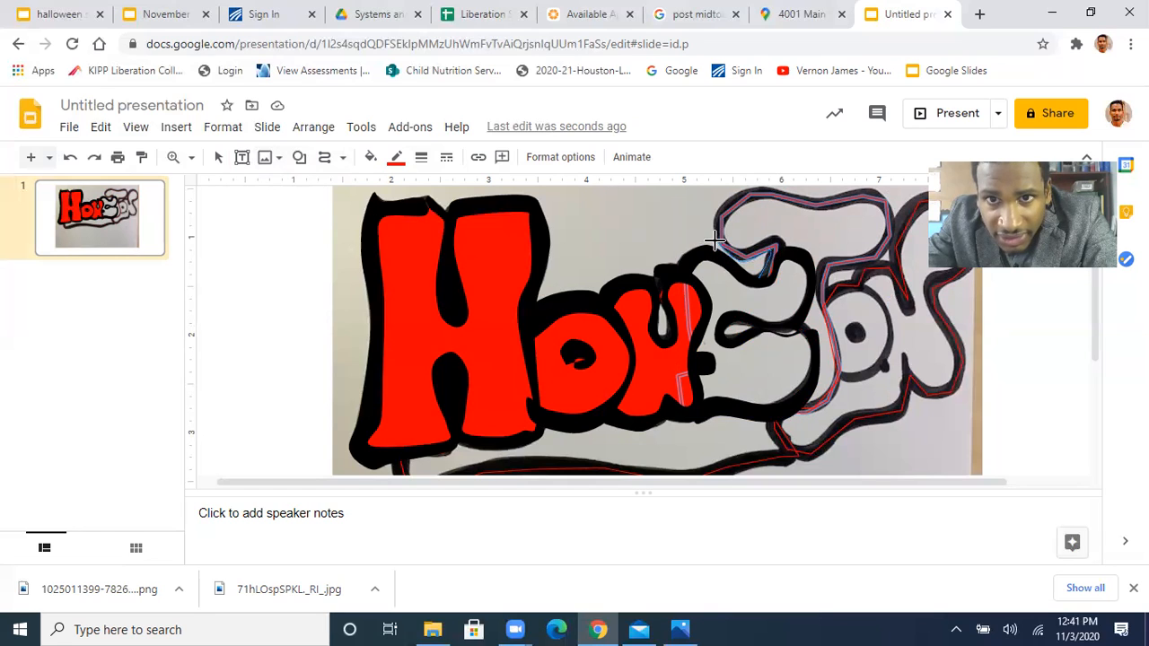
left_click(722, 193)
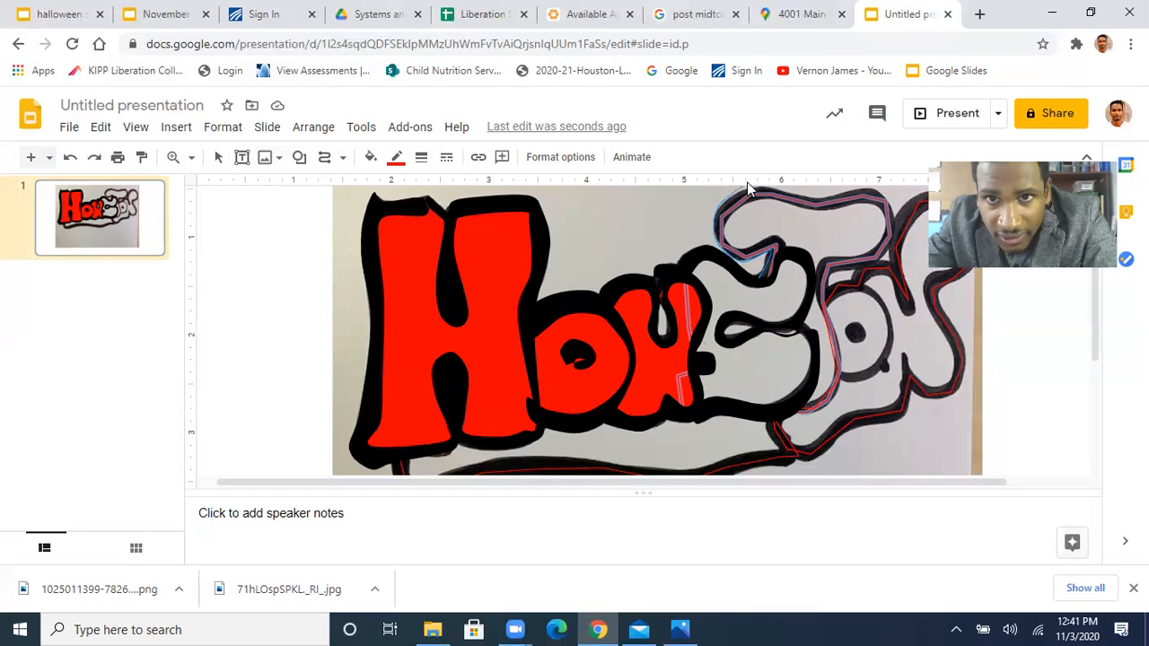
left_click(749, 187)
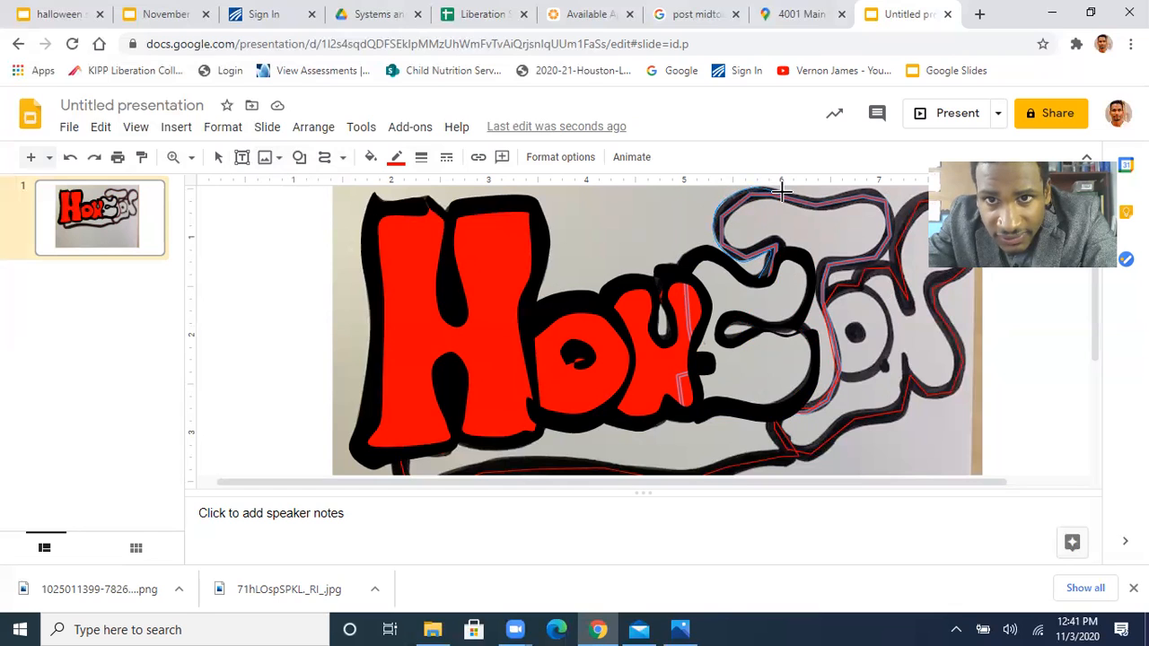
left_click(790, 192)
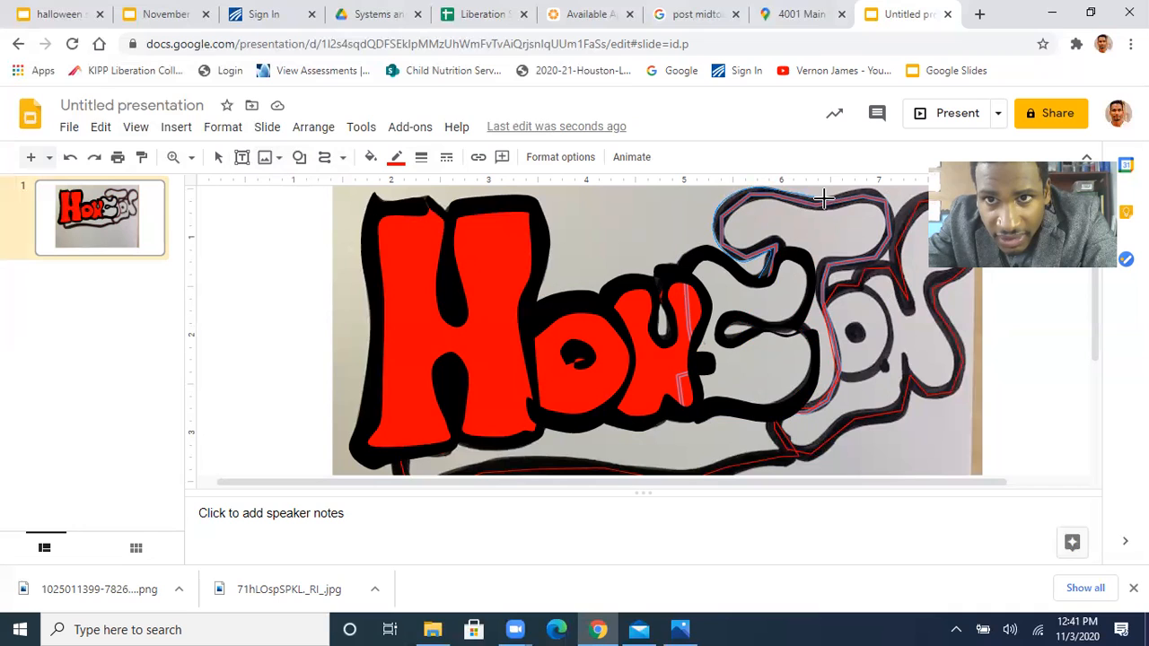
left_click(890, 197)
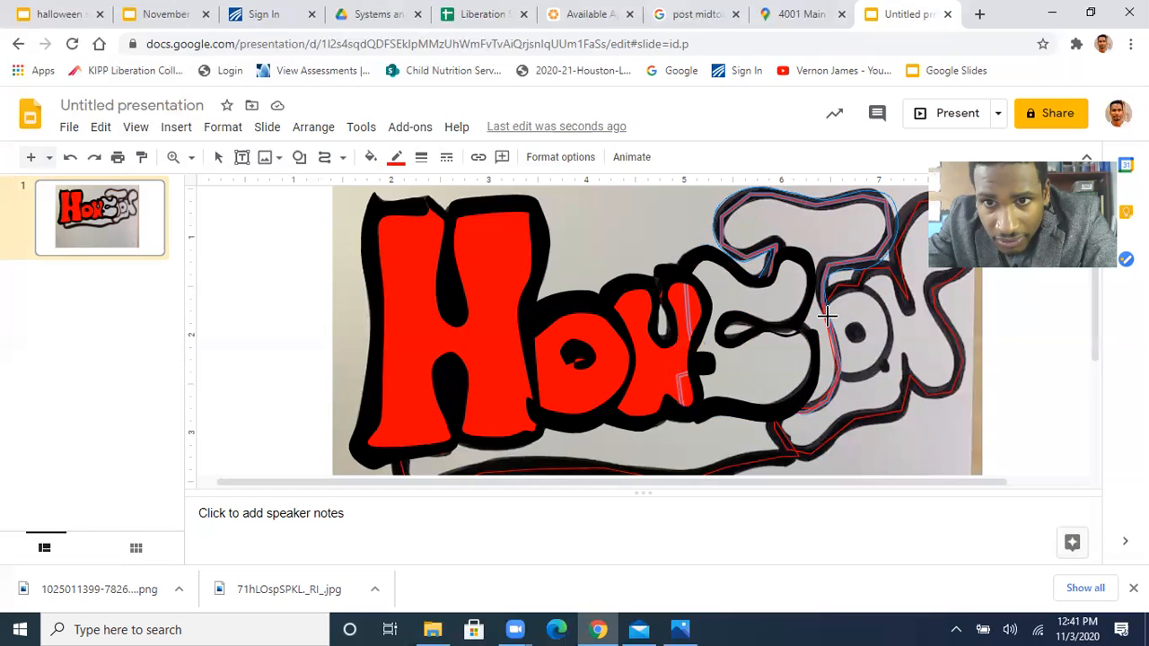
left_click(801, 400)
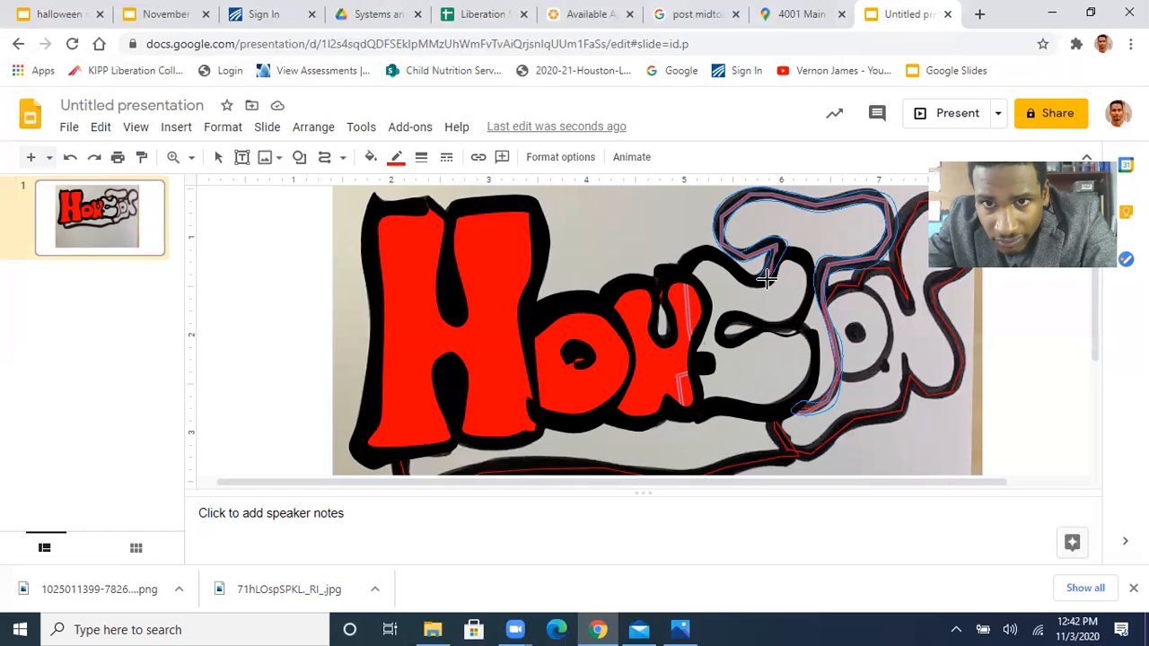
left_click(764, 286)
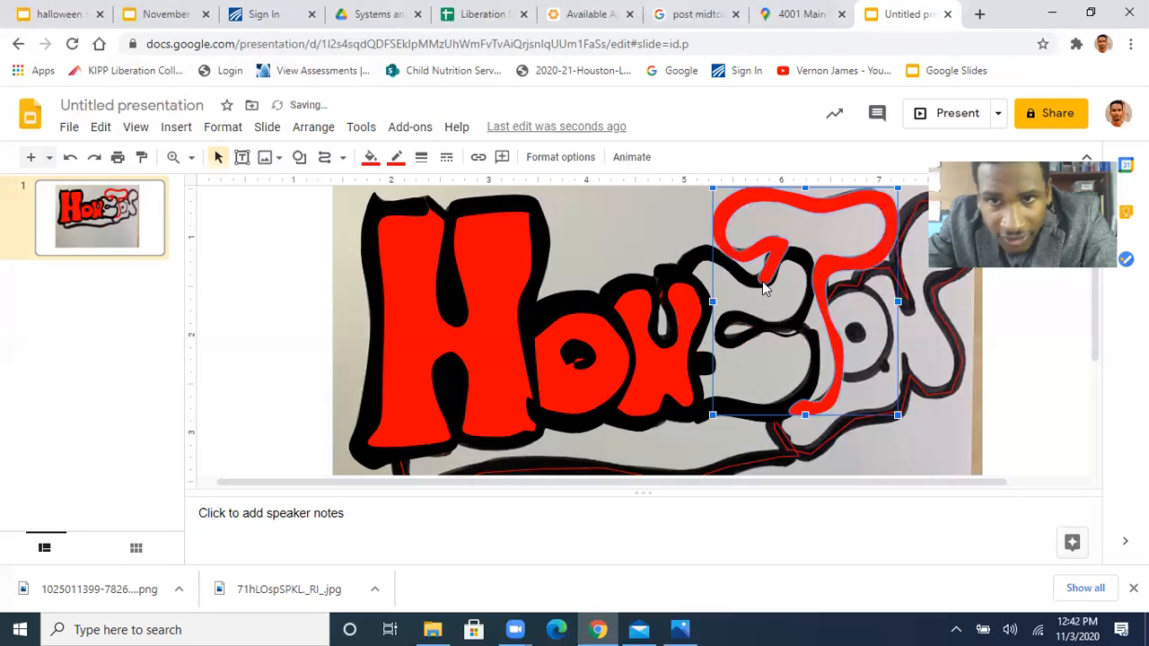
Fill the T outline shape with black and make its border transparent
left_click(370, 157)
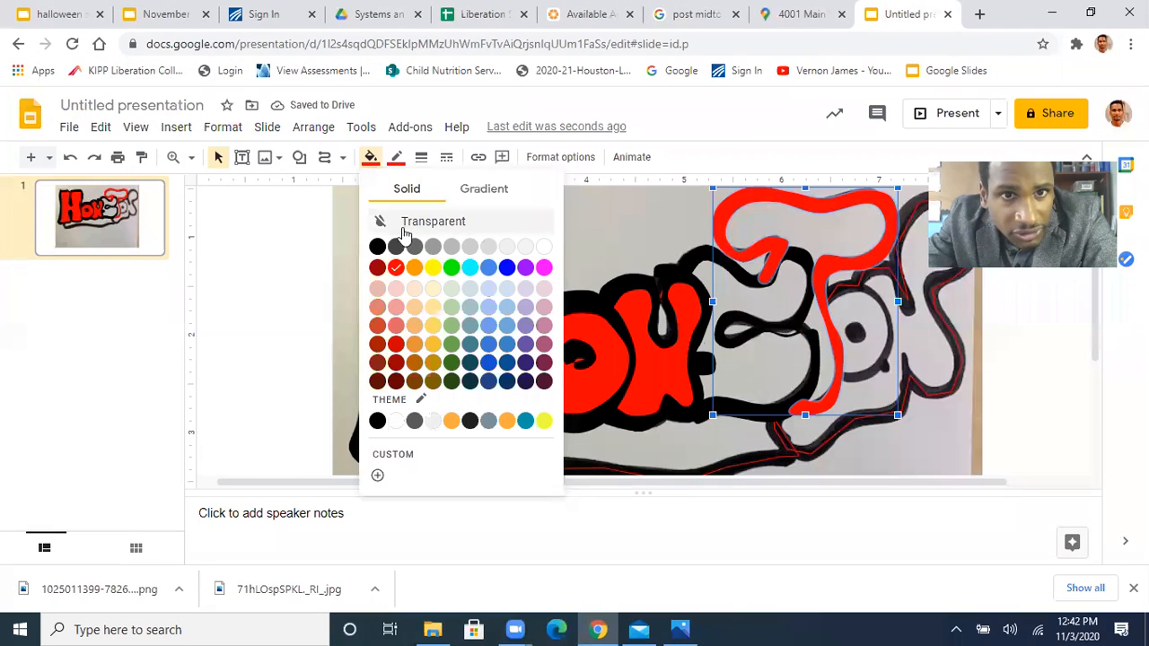
left_click(380, 225)
left_click(396, 157)
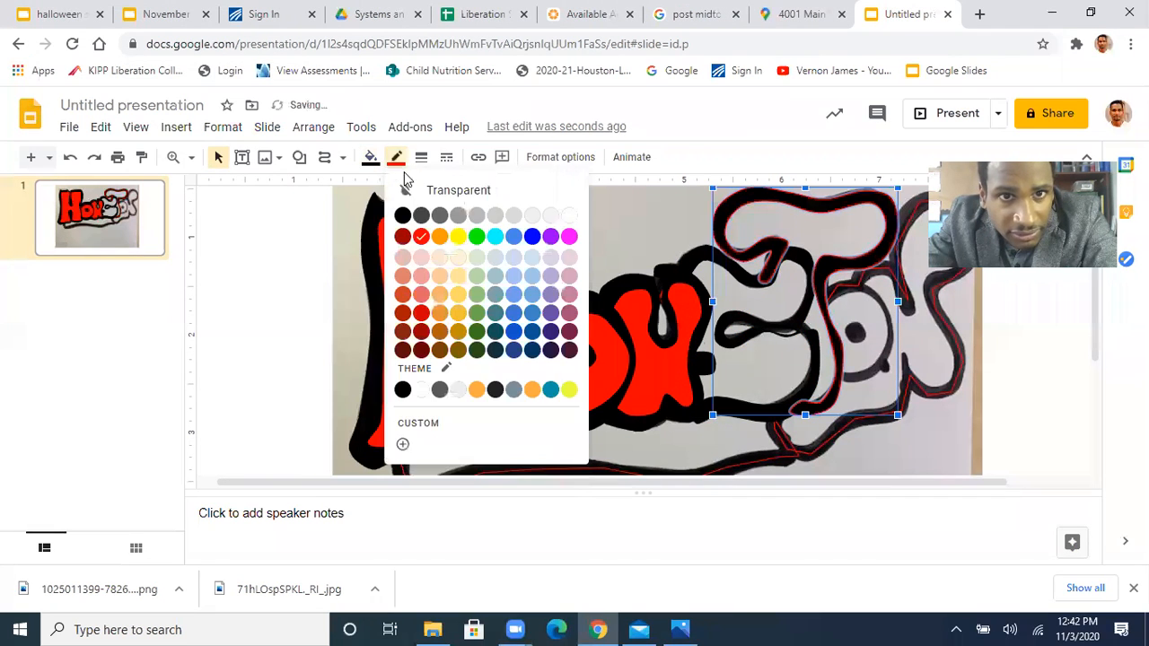
left_click(476, 198)
Fill the inner shape spanning the S and T with red and make its border transparent
left_click(754, 304)
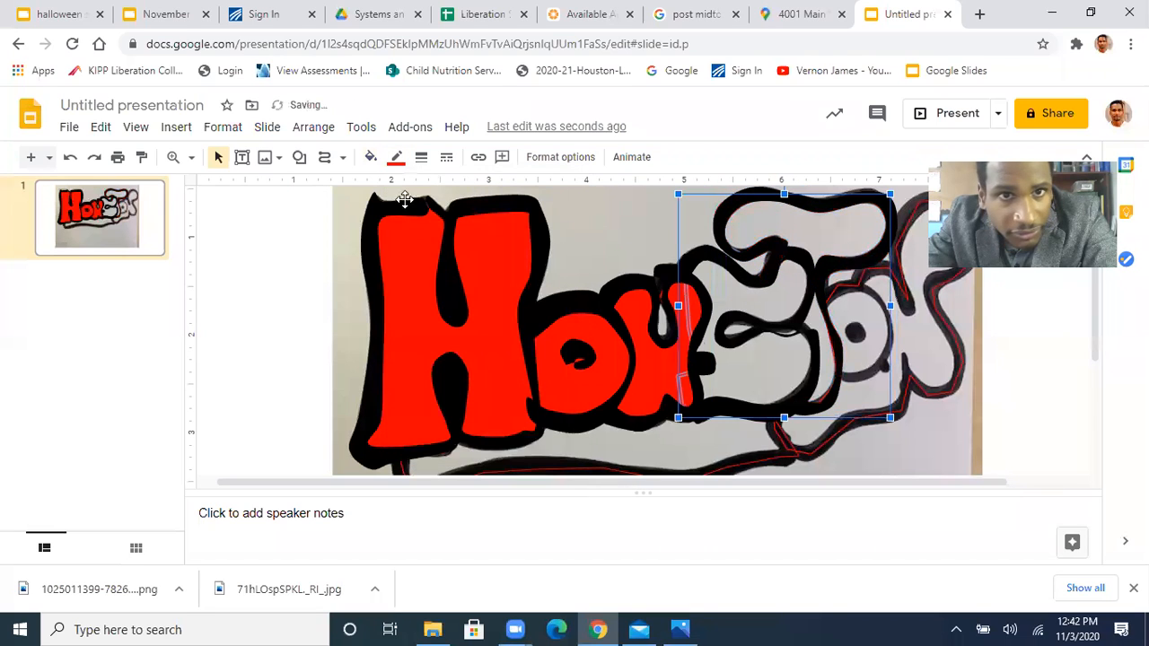
left_click(370, 157)
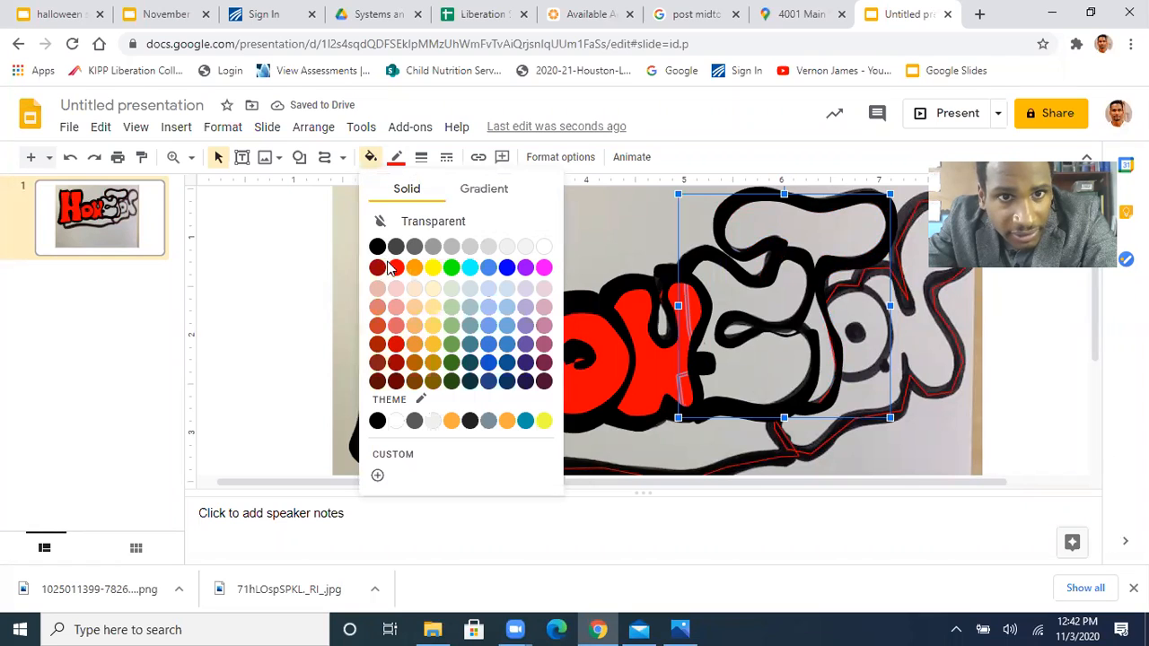
left_click(396, 268)
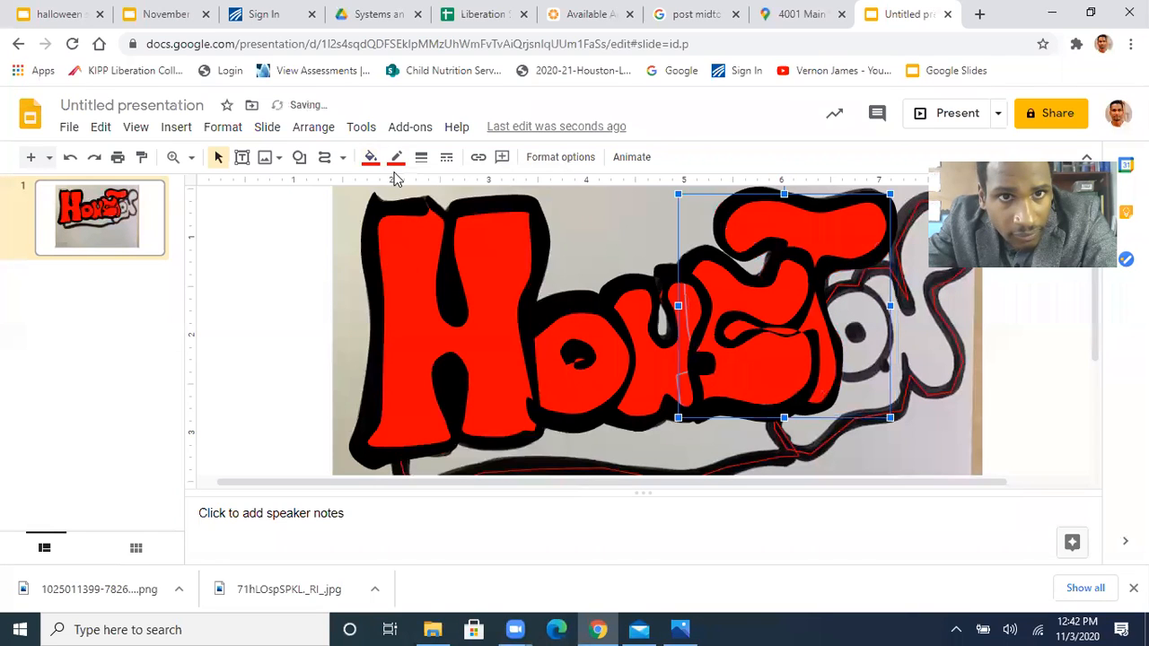
left_click(396, 157)
left_click(431, 191)
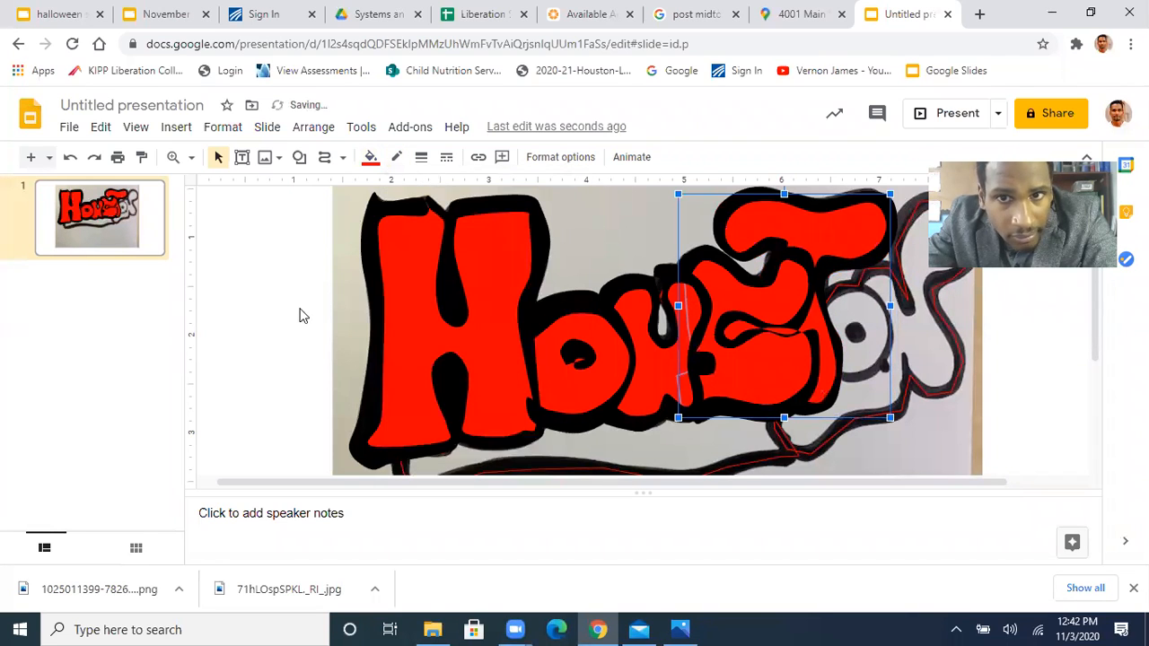
left_click(303, 315)
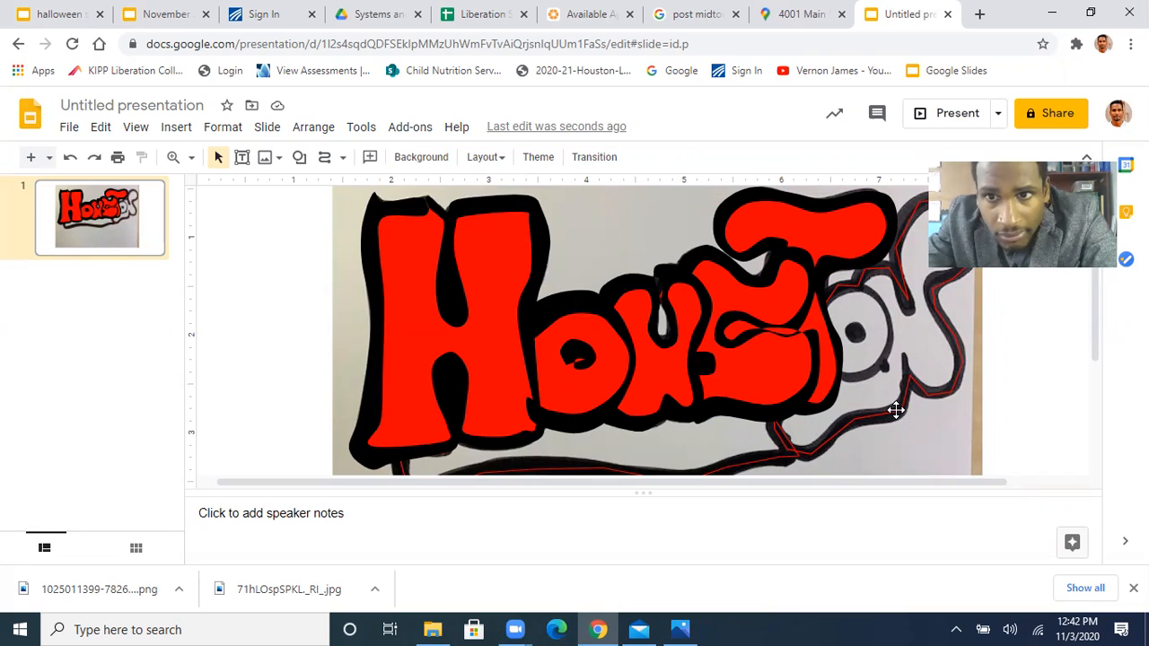
Trace the ring outline of the second O as a closed curve, starting and ending where it meets the T's stem
left_click_drag(535, 488, 614, 496)
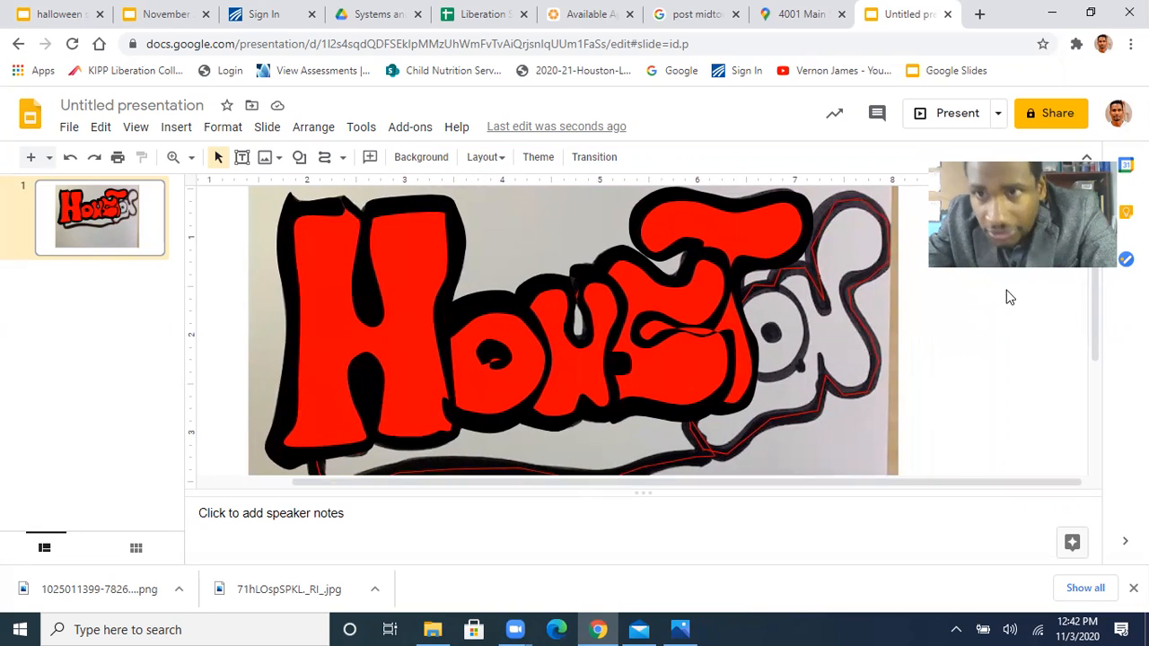
left_click(324, 158)
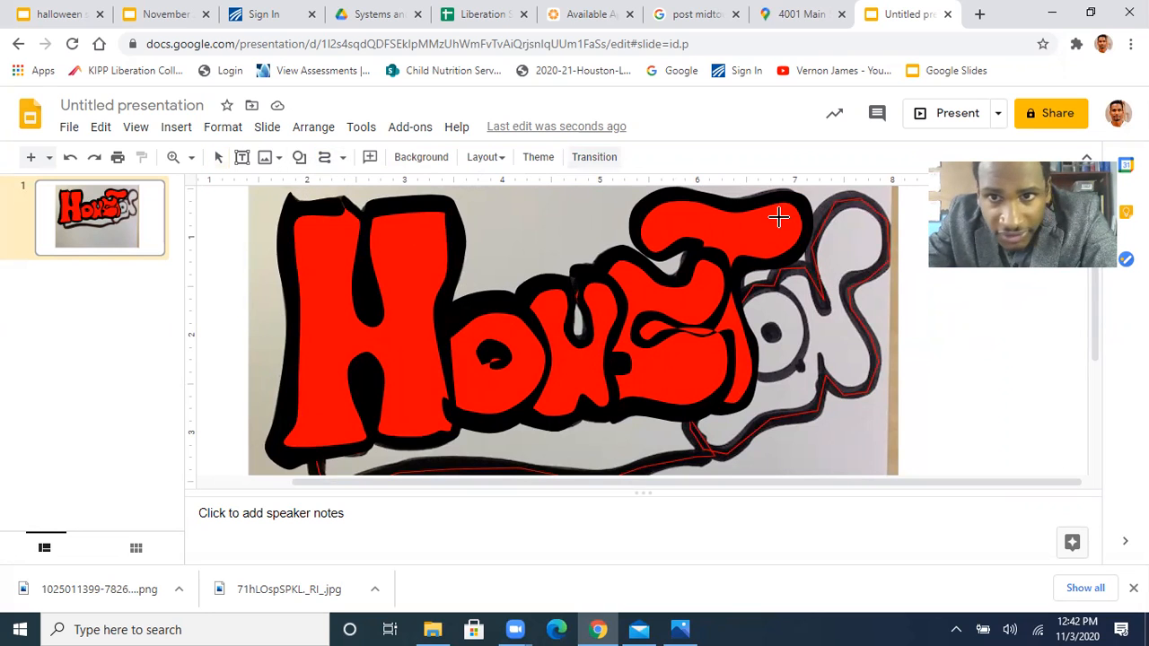
left_click(739, 294)
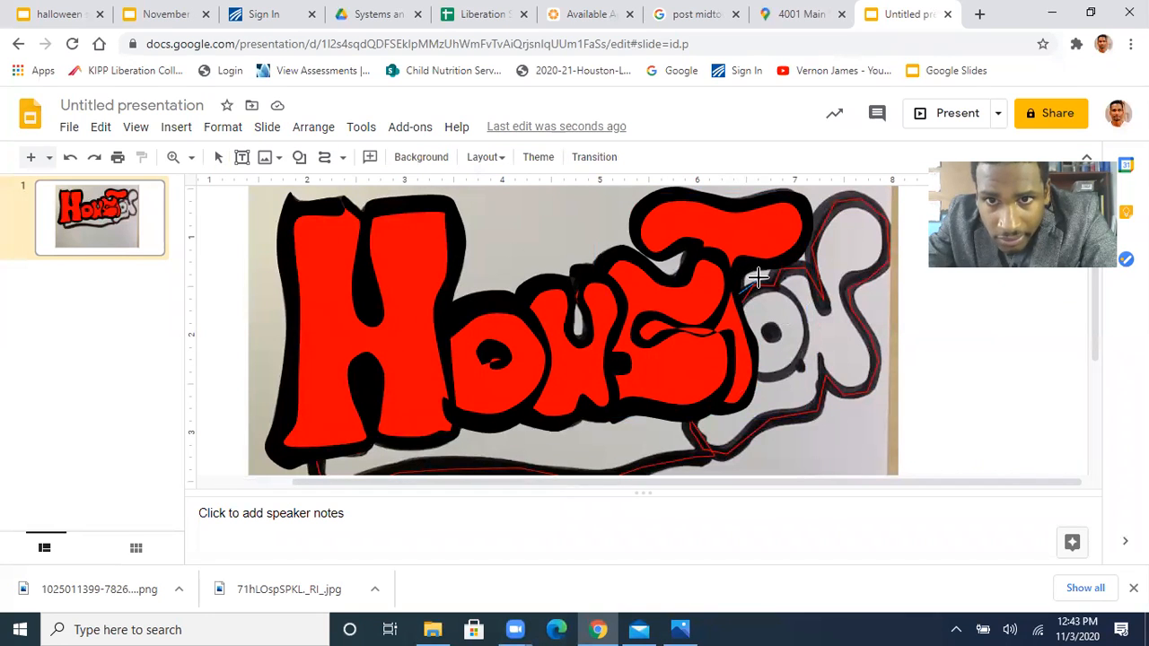
left_click(752, 282)
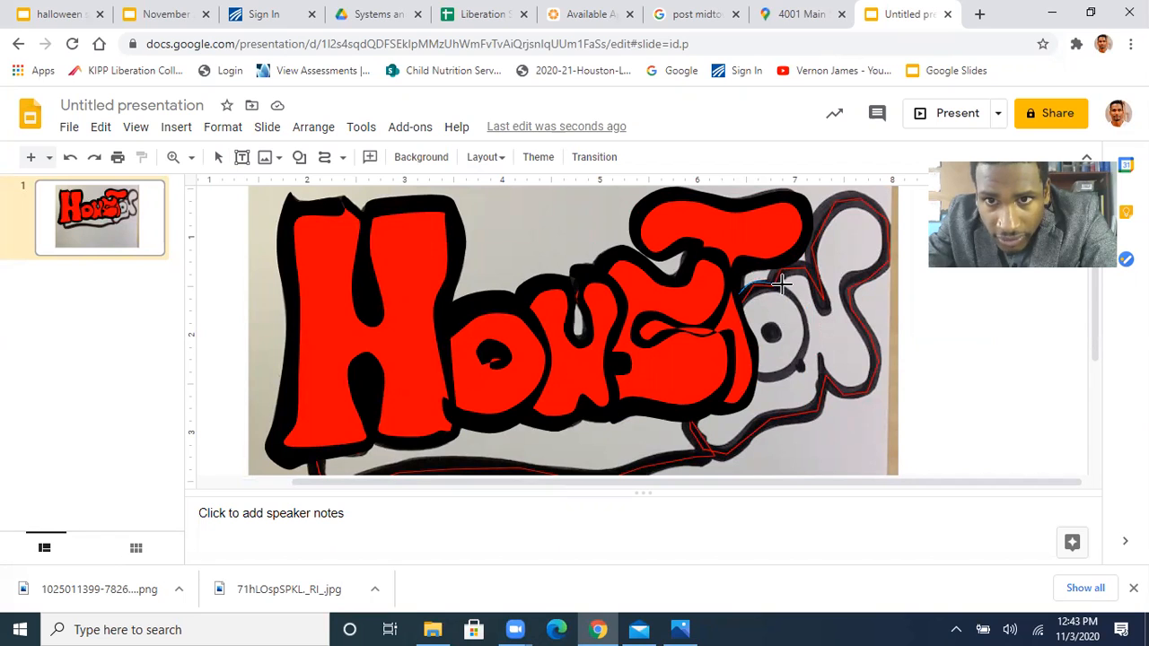
left_click(782, 283)
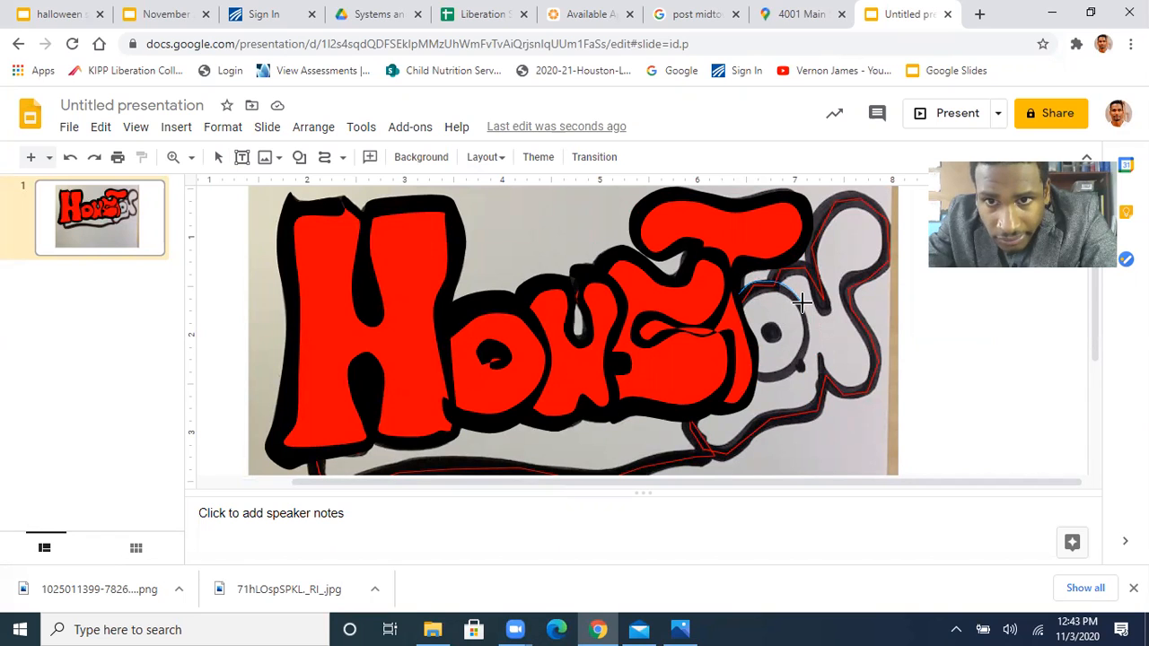
left_click(809, 334)
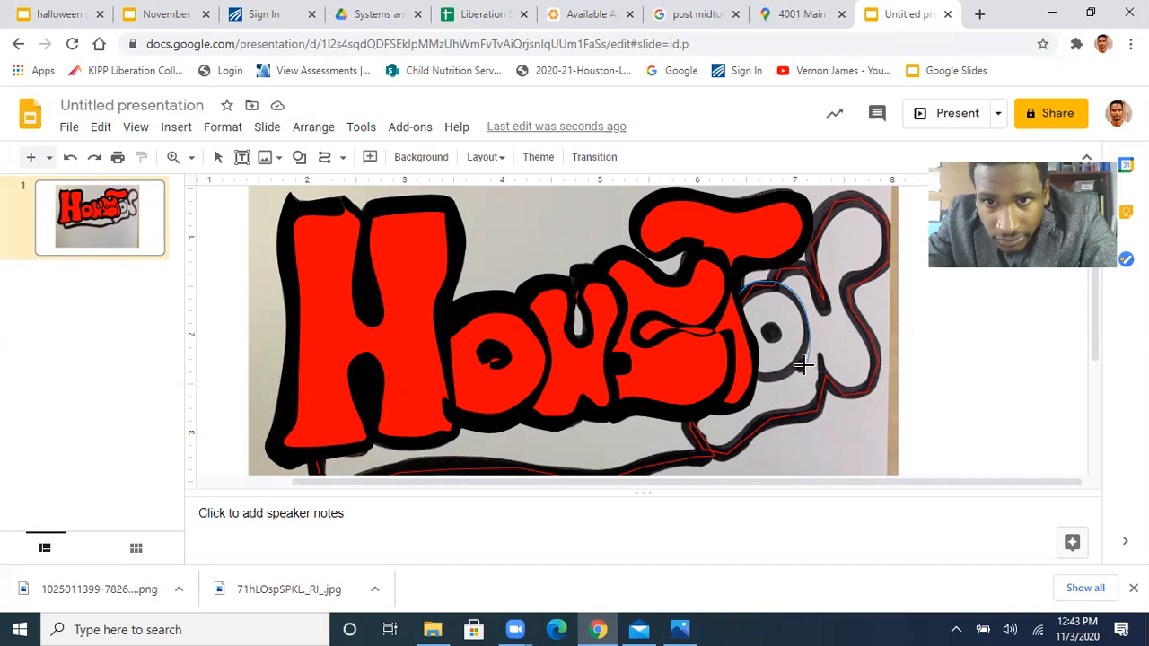
left_click(798, 368)
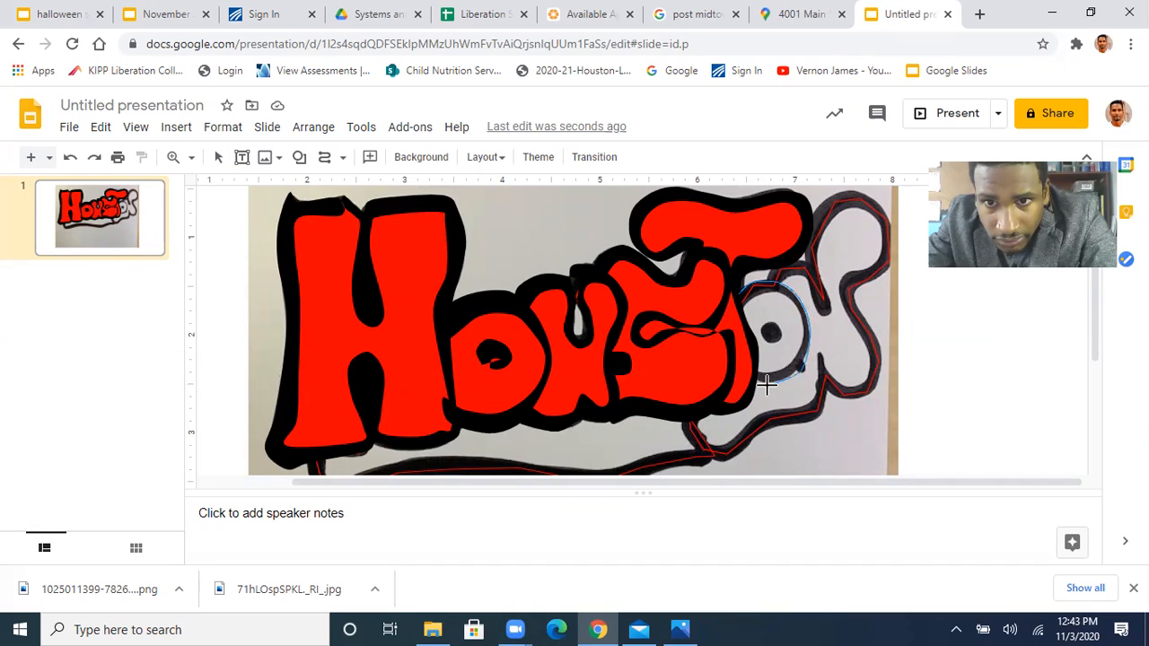
left_click(753, 371)
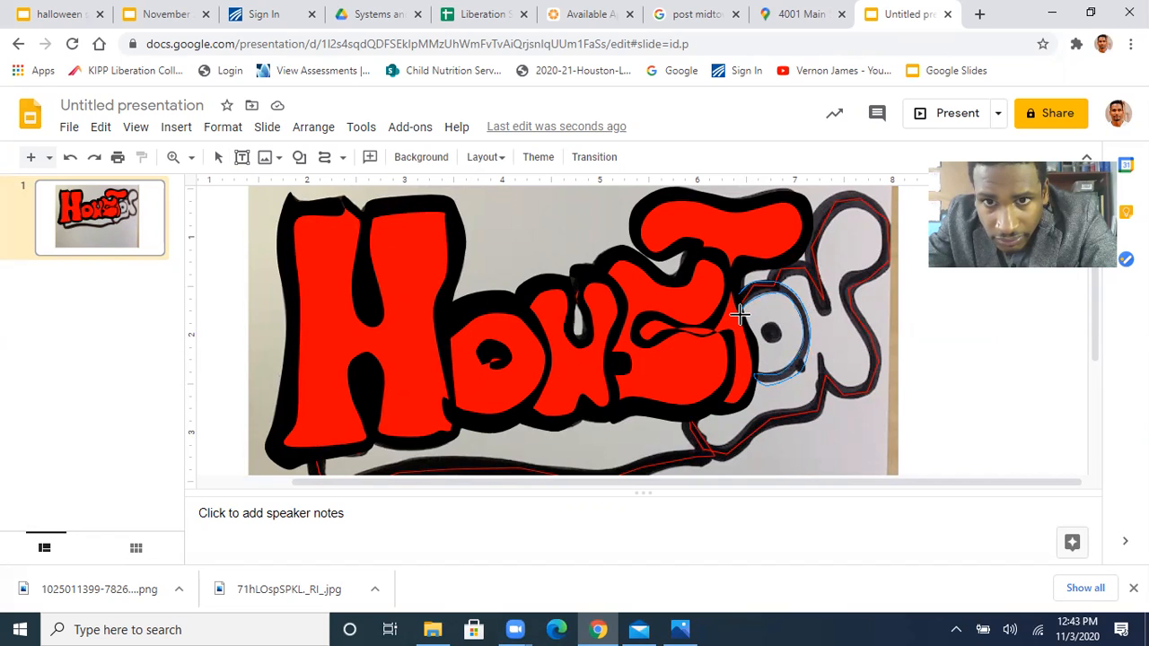
left_click(739, 302)
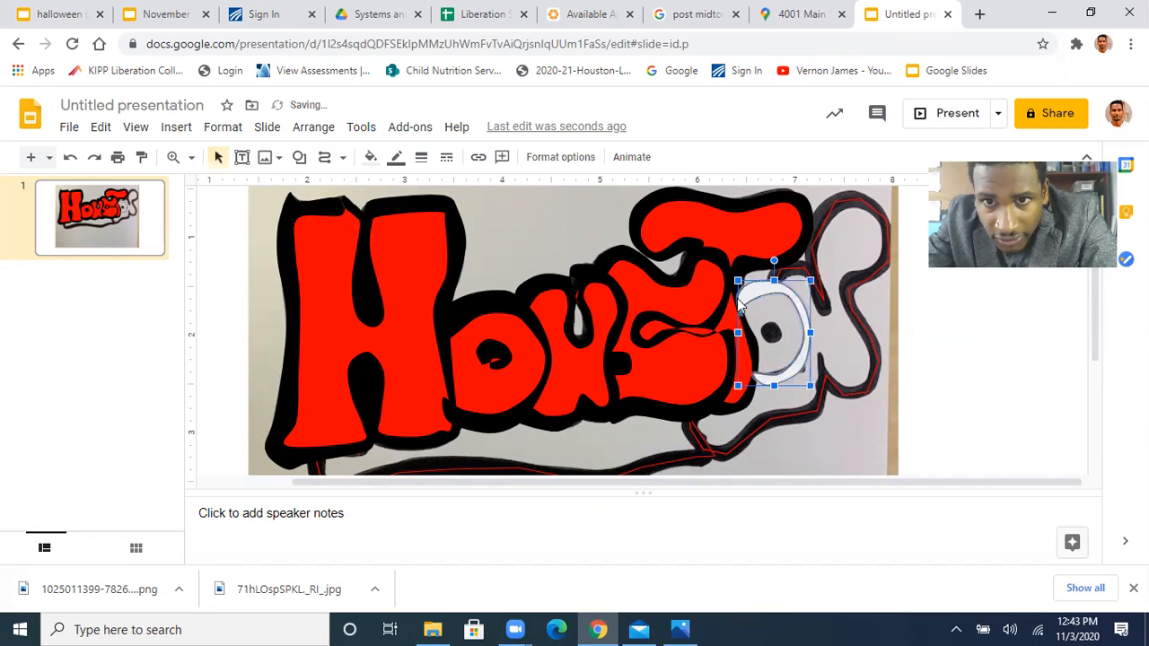
Fill the second O's outline with black, make its border transparent, and trace the black dot at its center with a curve
left_click(370, 158)
left_click(376, 224)
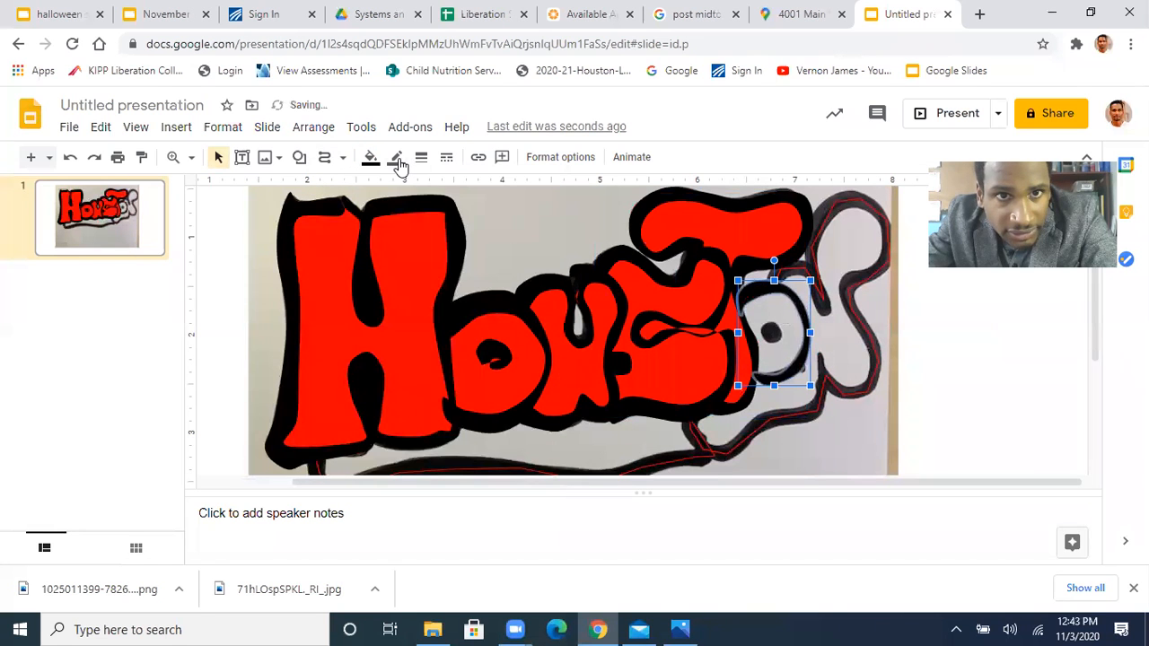
left_click(398, 160)
left_click(441, 189)
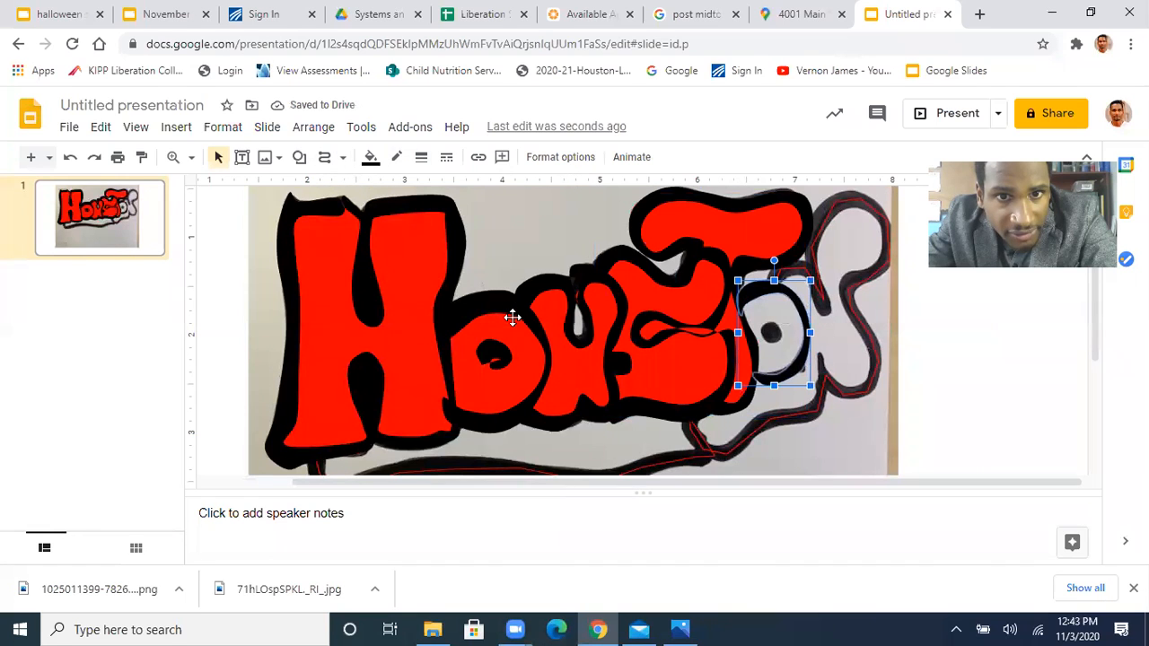
left_click(325, 160)
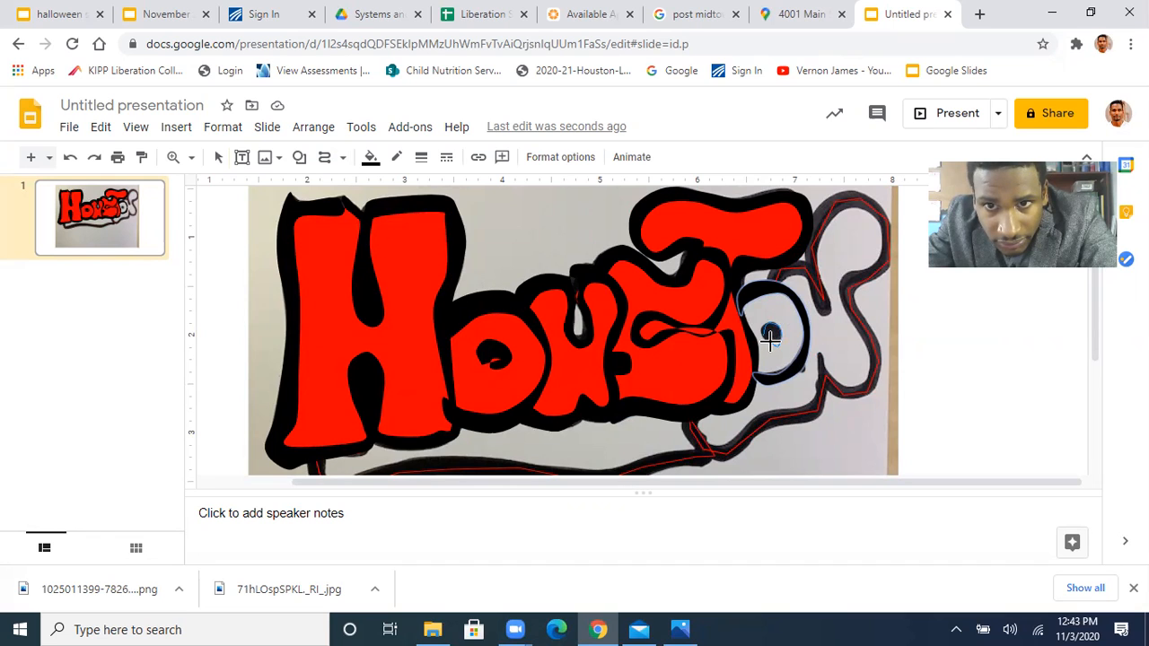
left_click(770, 338)
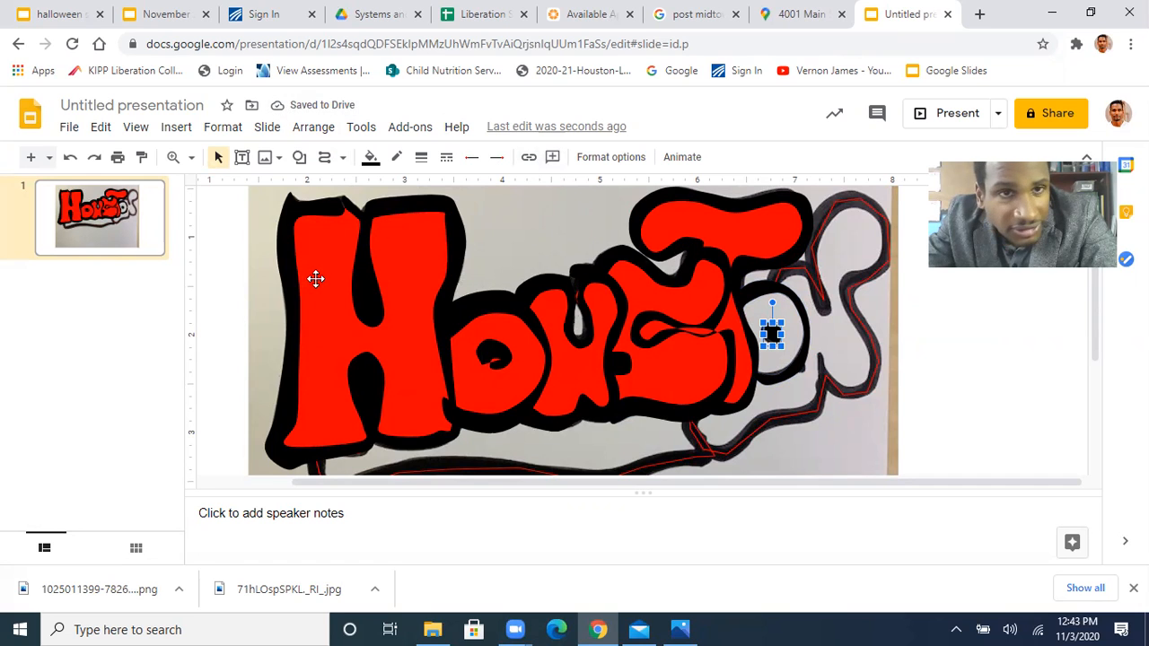
Try to trace the outline of the N and the connected stroke below the second O as one closed curve
left_click(325, 157)
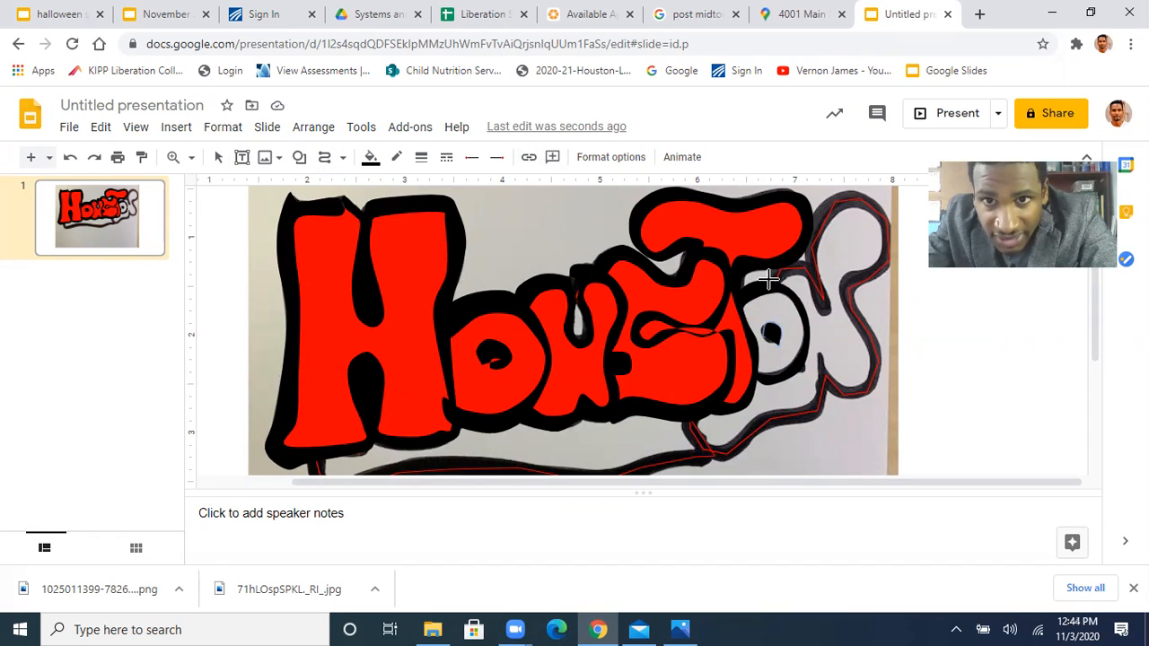
left_click(771, 274)
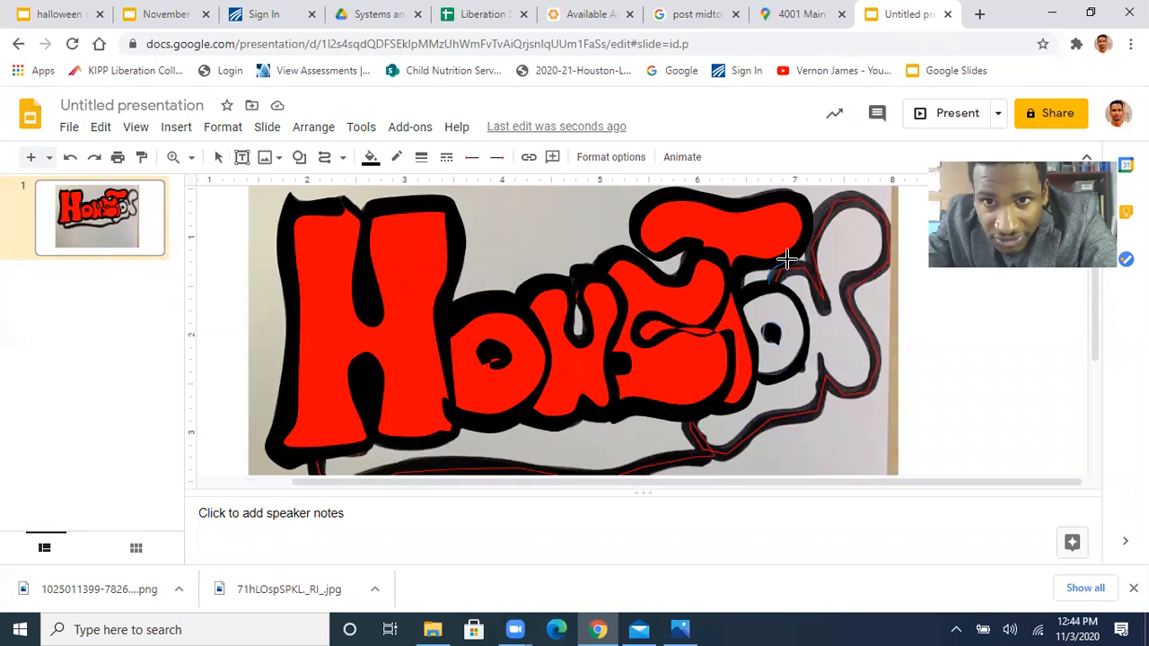
left_click(790, 260)
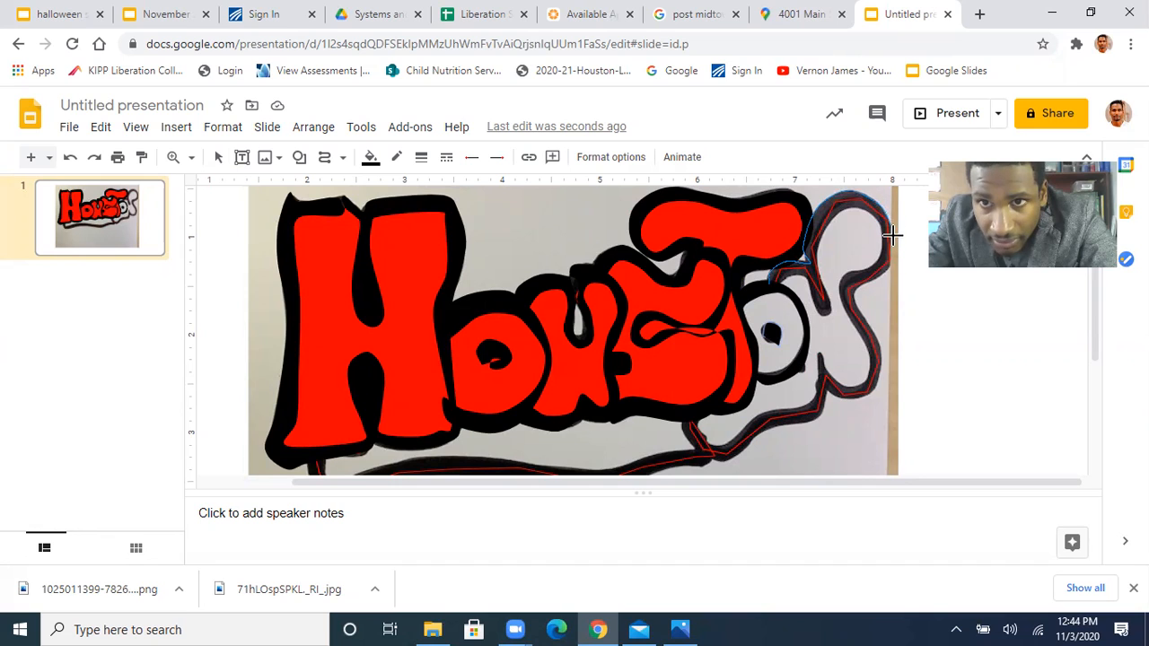
left_click(898, 263)
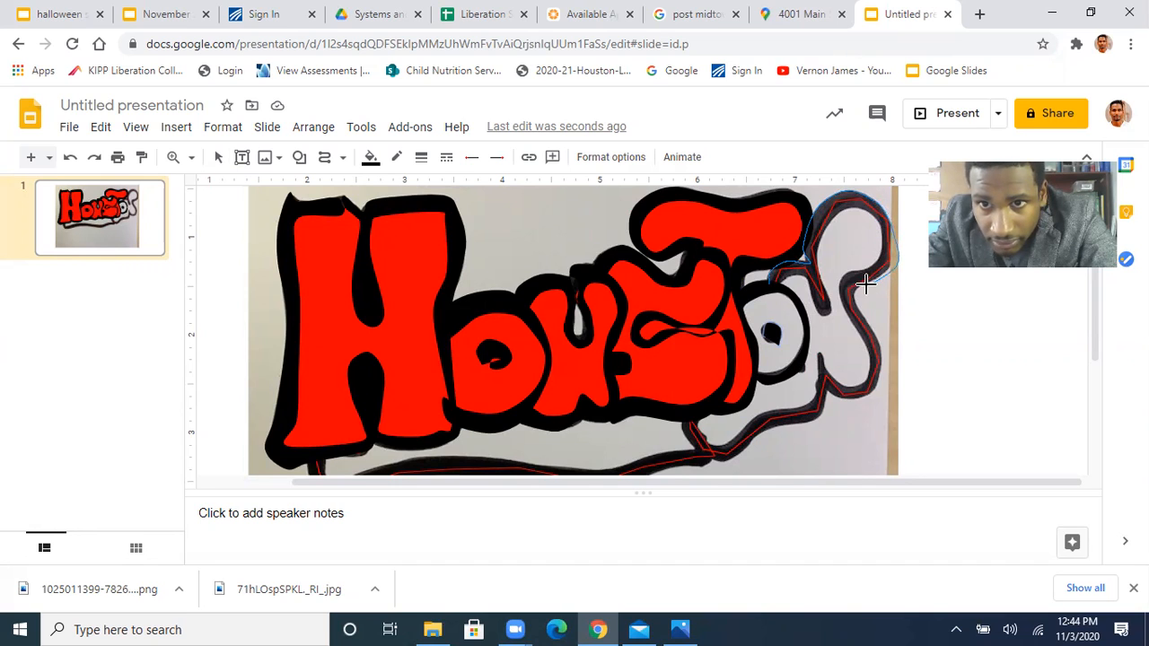
left_click(849, 293)
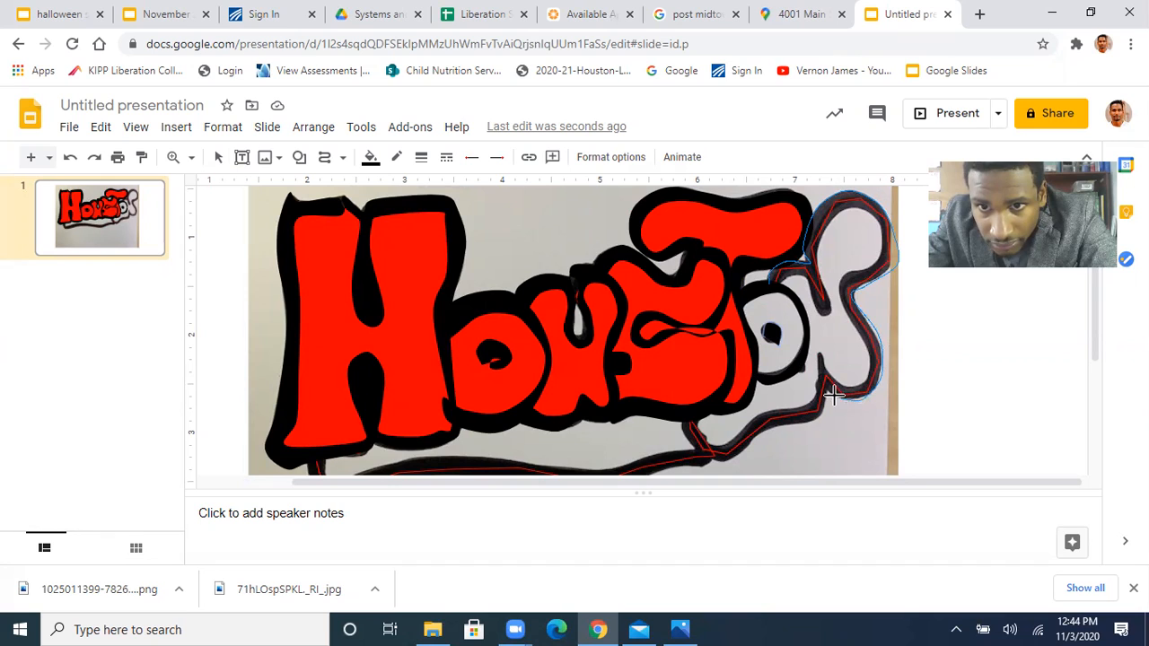
left_click(819, 419)
left_click(782, 423)
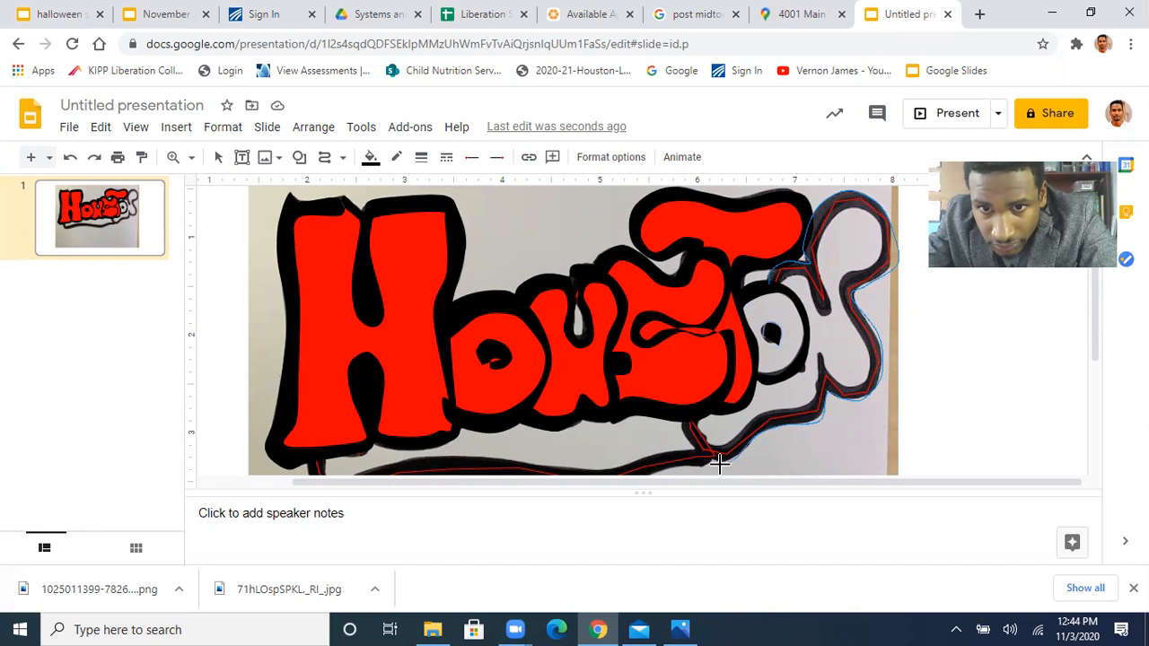
left_click(700, 413)
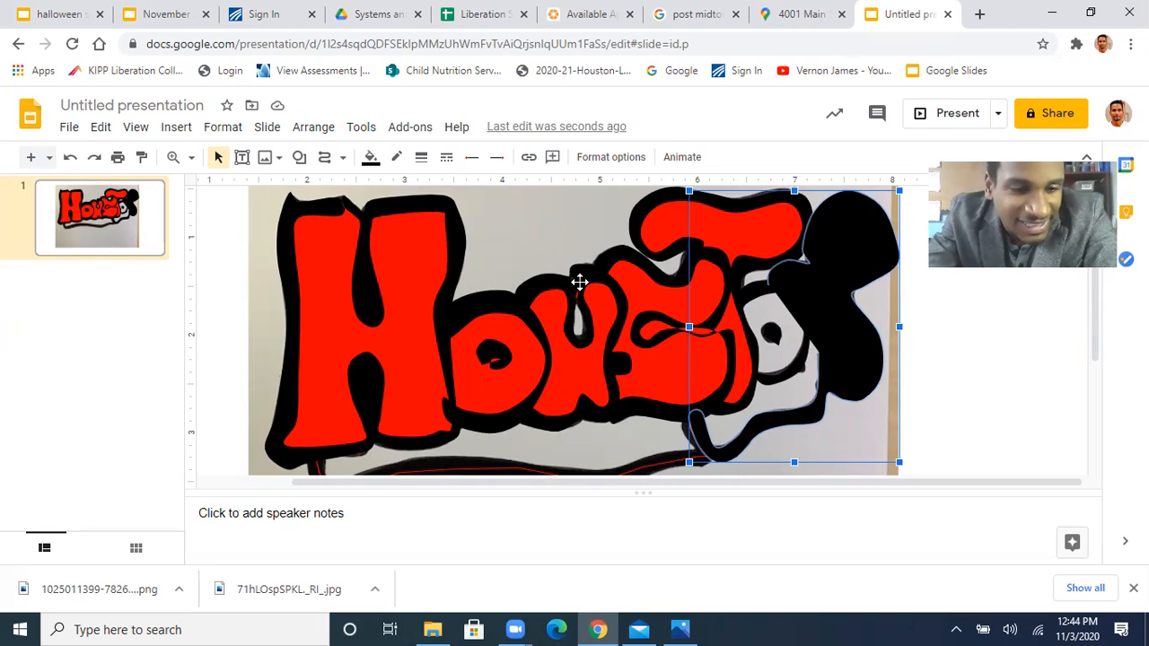
key("ctrl+z")
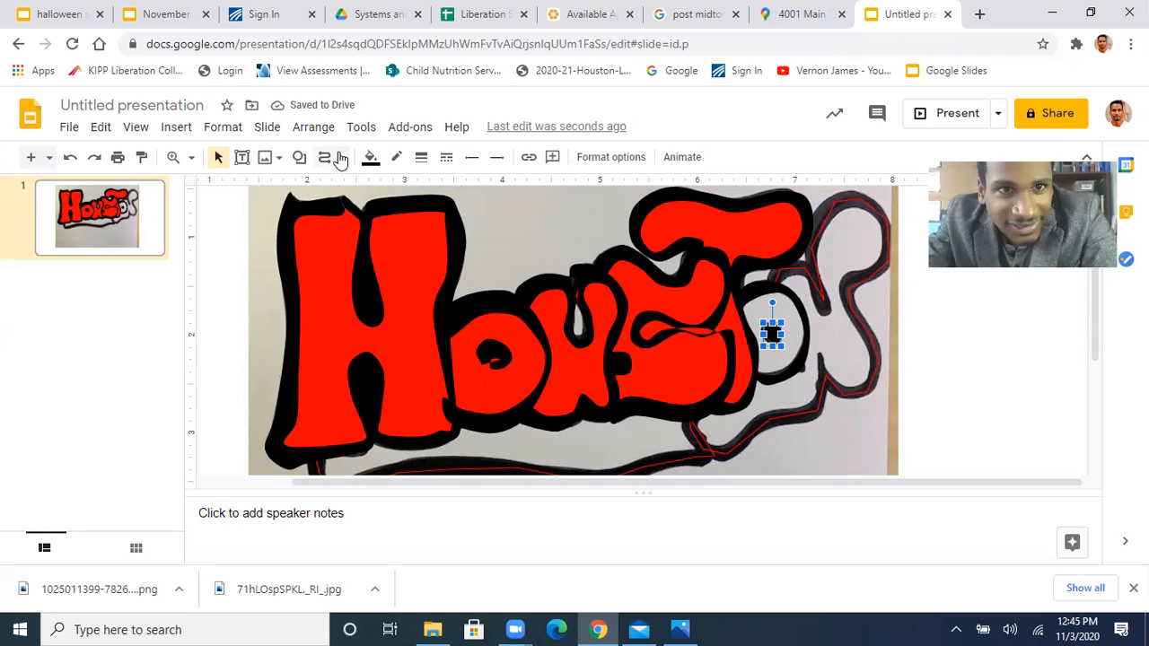
Trace the black outline band of the N and the connected stroke below the second O as one closed curve, along its outer and inner edges
left_click(325, 157)
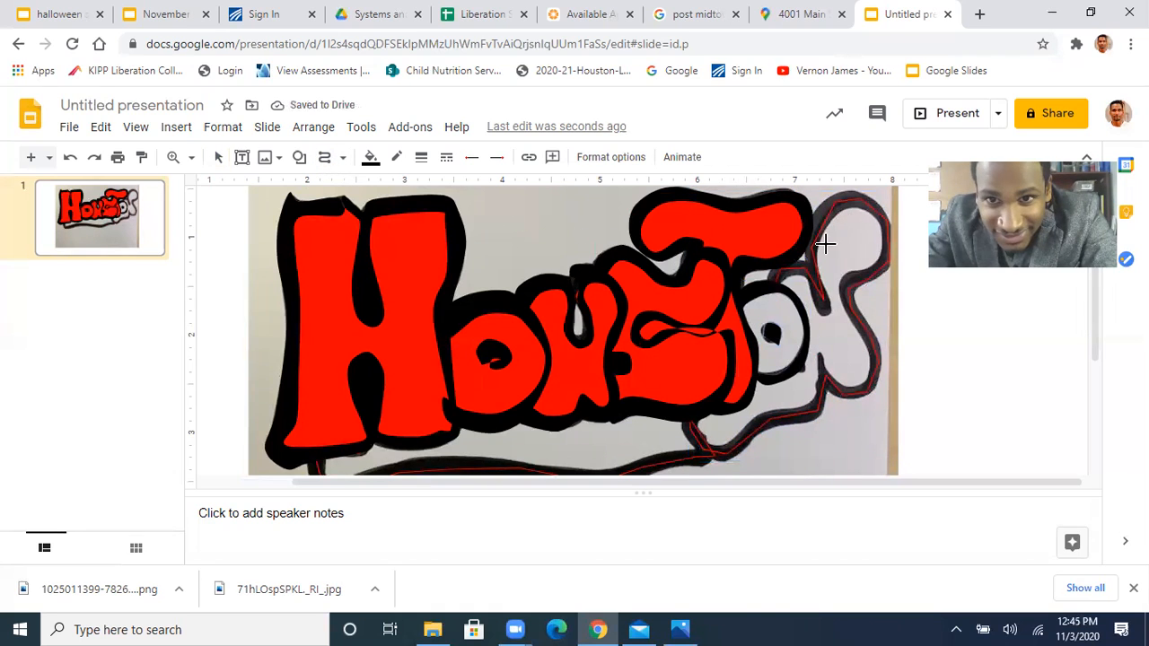
left_click(769, 264)
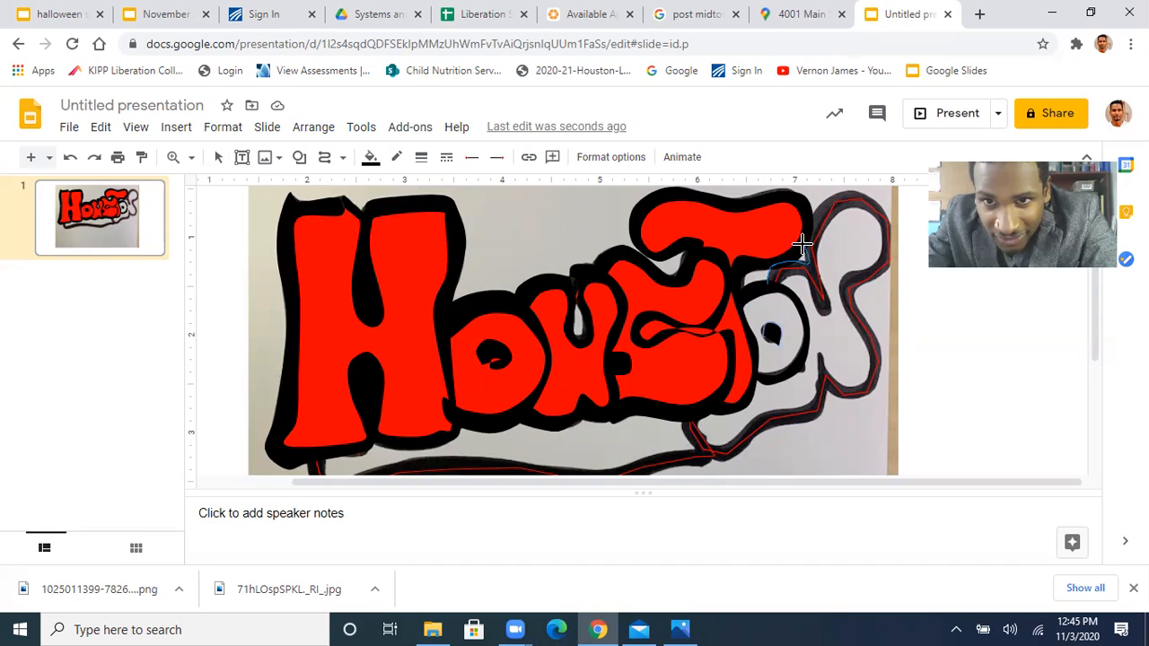
left_click(802, 247)
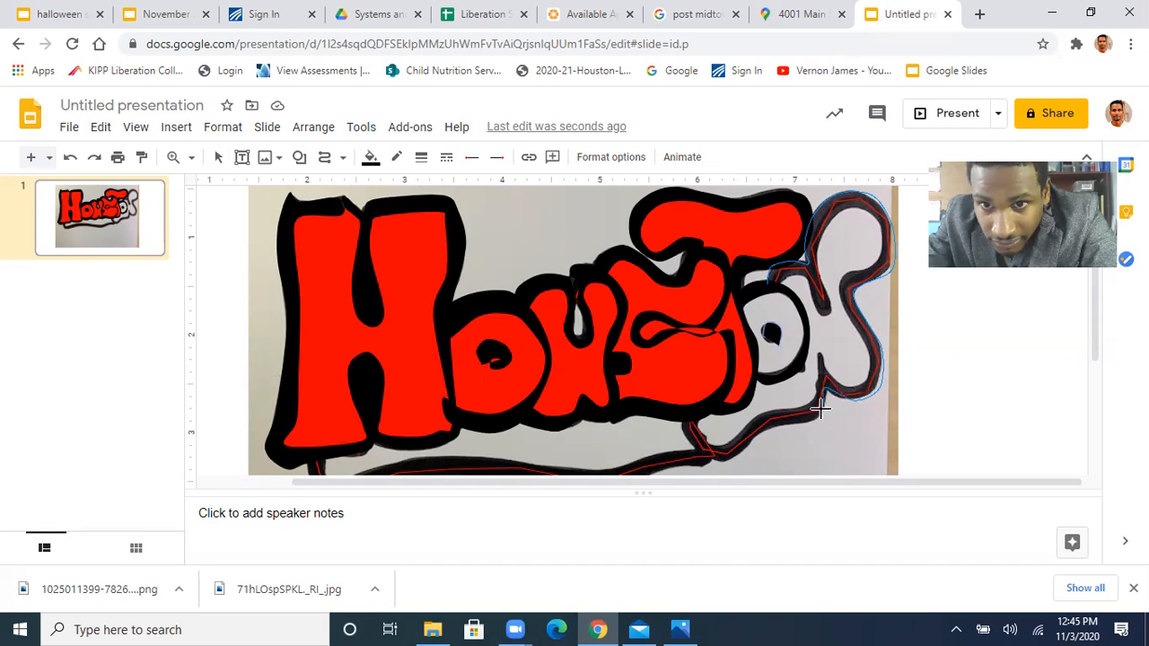
left_click(819, 417)
left_click(787, 426)
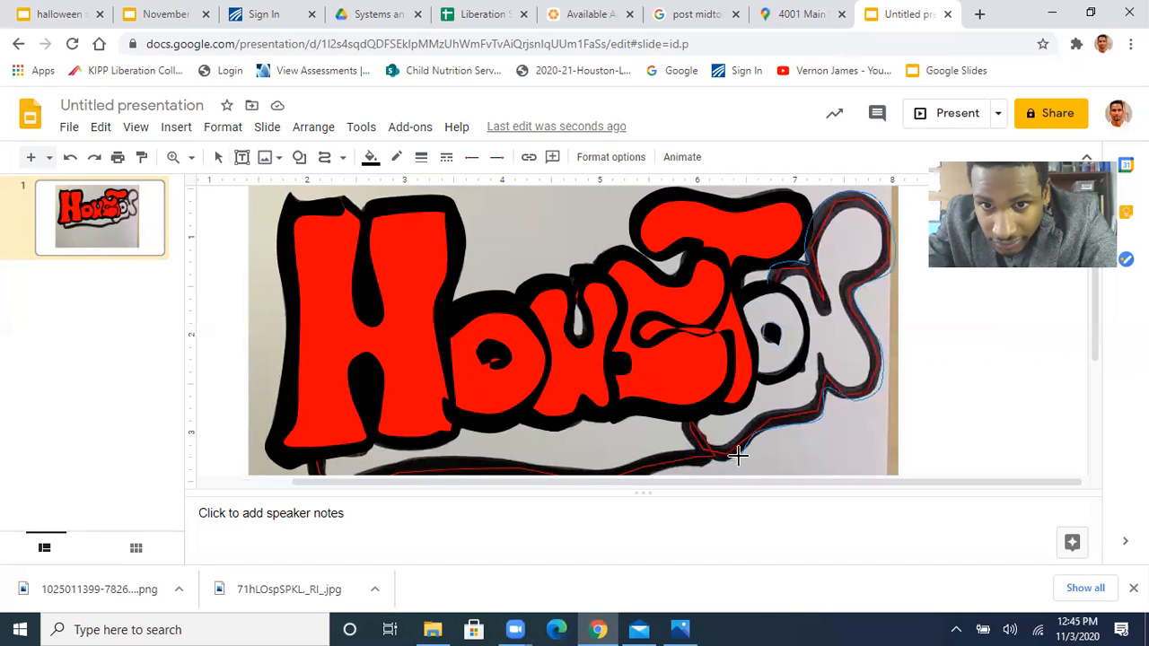
left_click(707, 455)
left_click(694, 410)
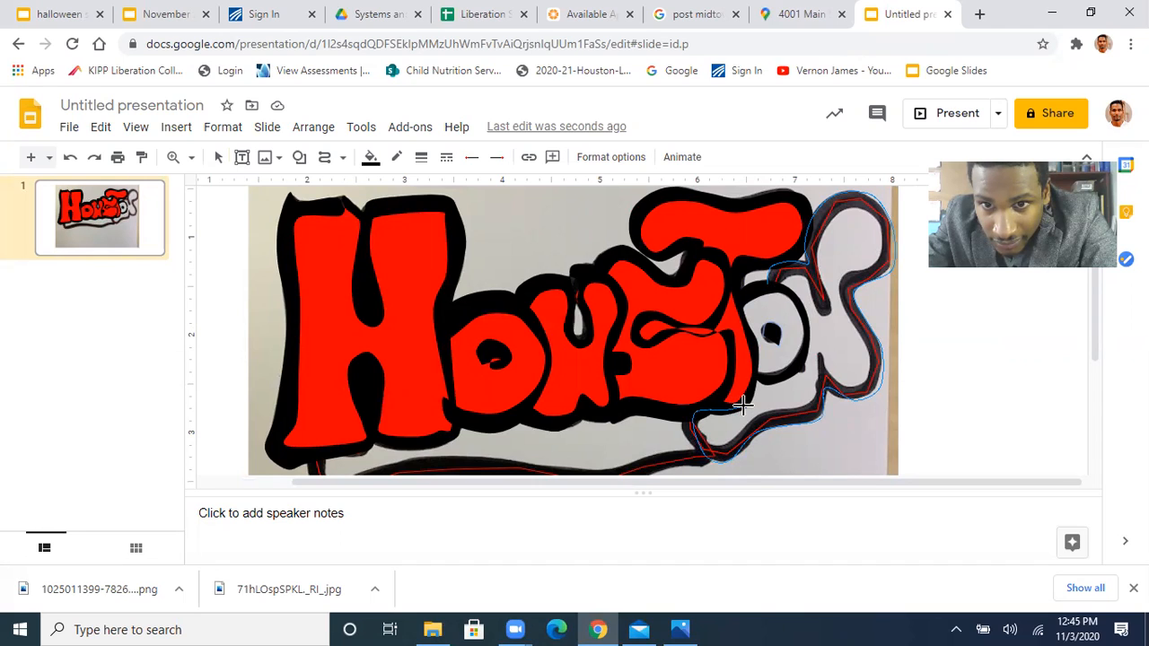
left_click(716, 446)
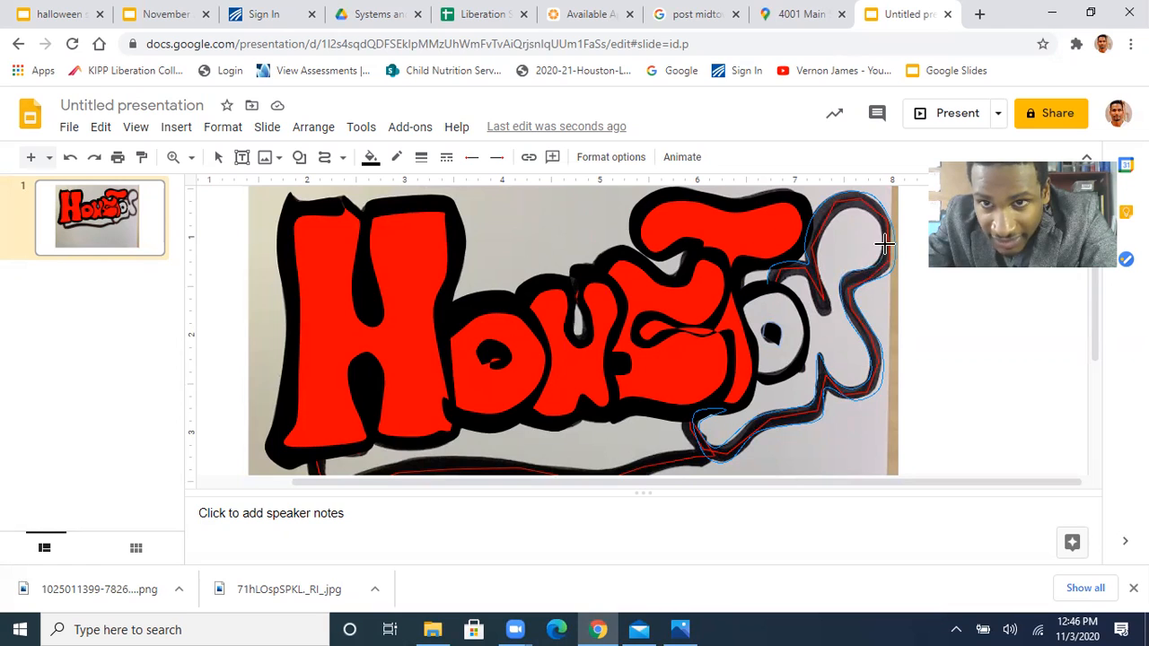
mouse_move(855, 205)
left_mouse_down()
mouse_move(820, 227)
mouse_move(831, 316)
left_mouse_up()
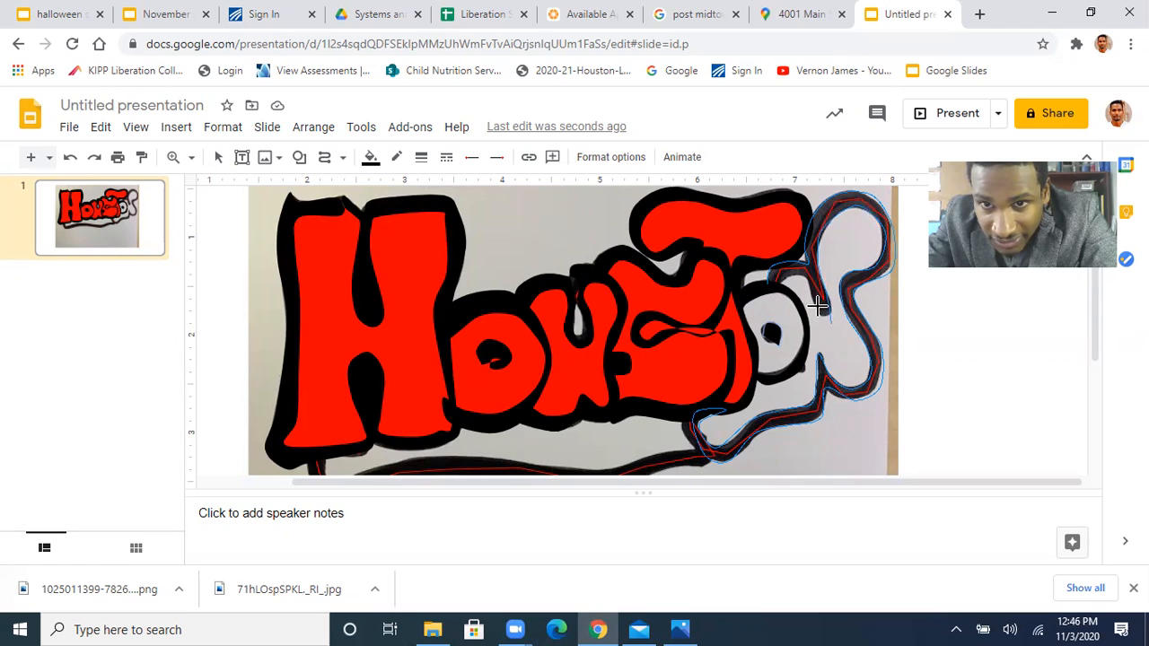
double_click(771, 290)
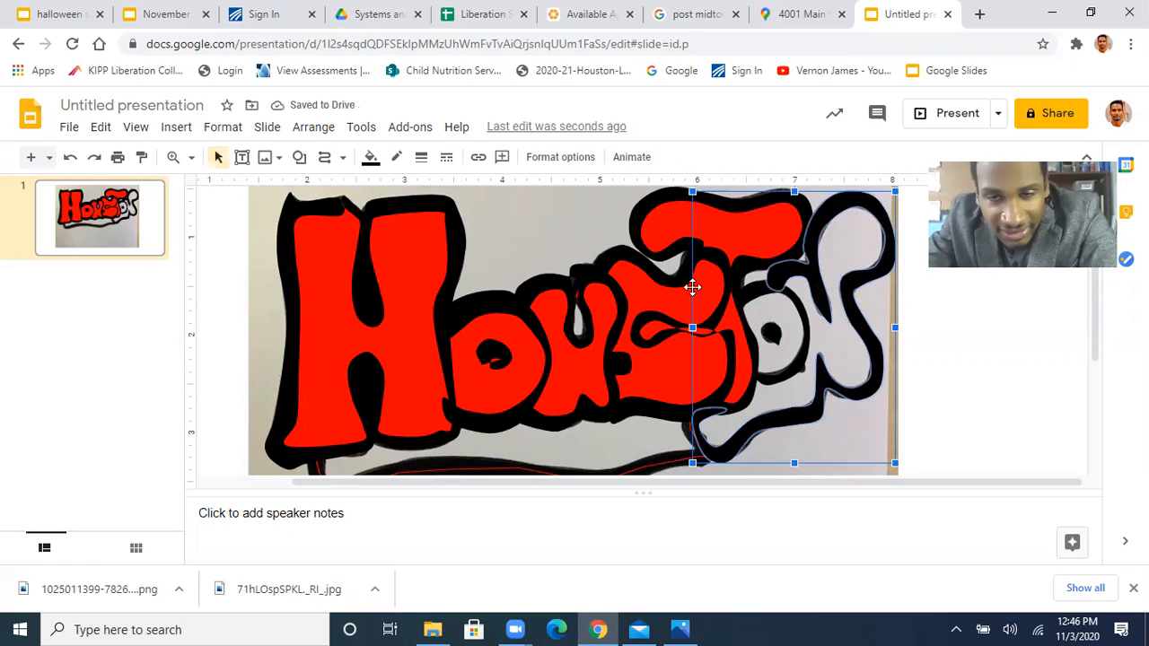
Fill the inner shape spanning the second O, the N and the stroke below them with red
left_click(841, 352)
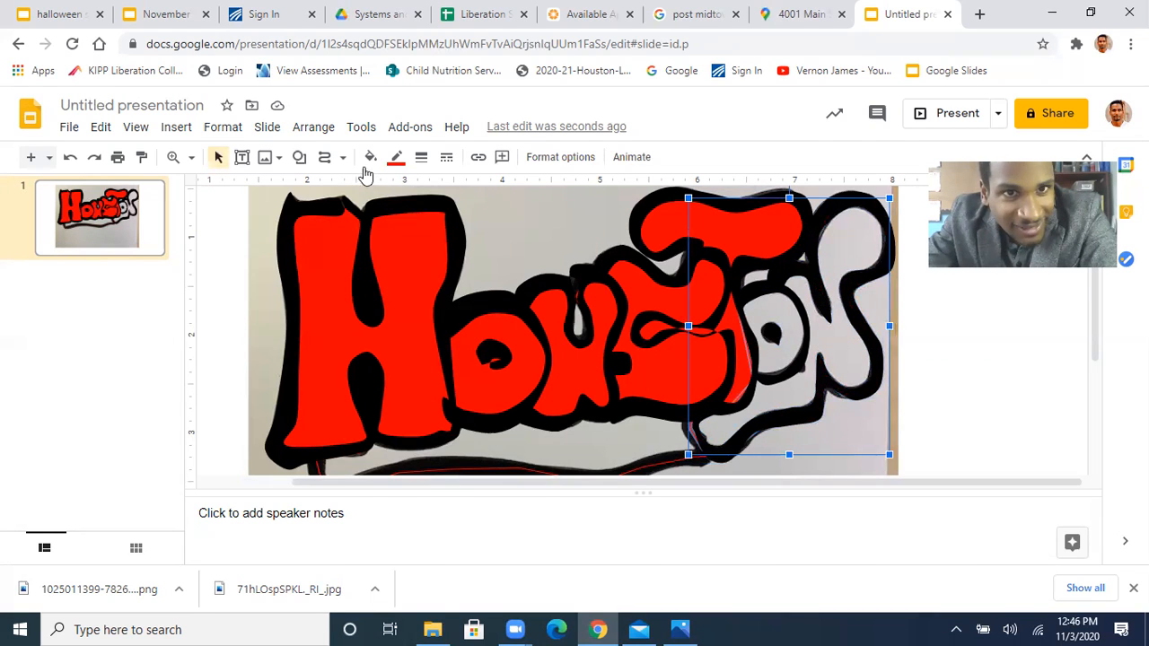
left_click(370, 157)
left_click(392, 267)
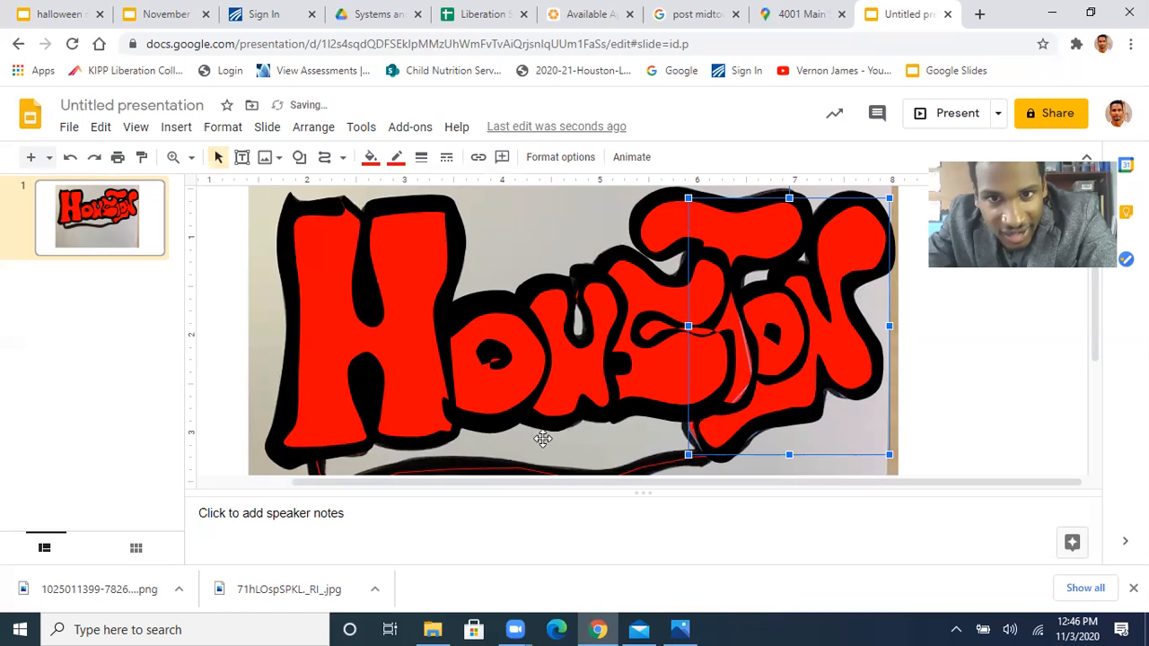
Trace the thick wavy band beneath the lettering, from the foot of the H to the stroke below the second O, as a closed curve
scroll(575, 305, "down", 3)
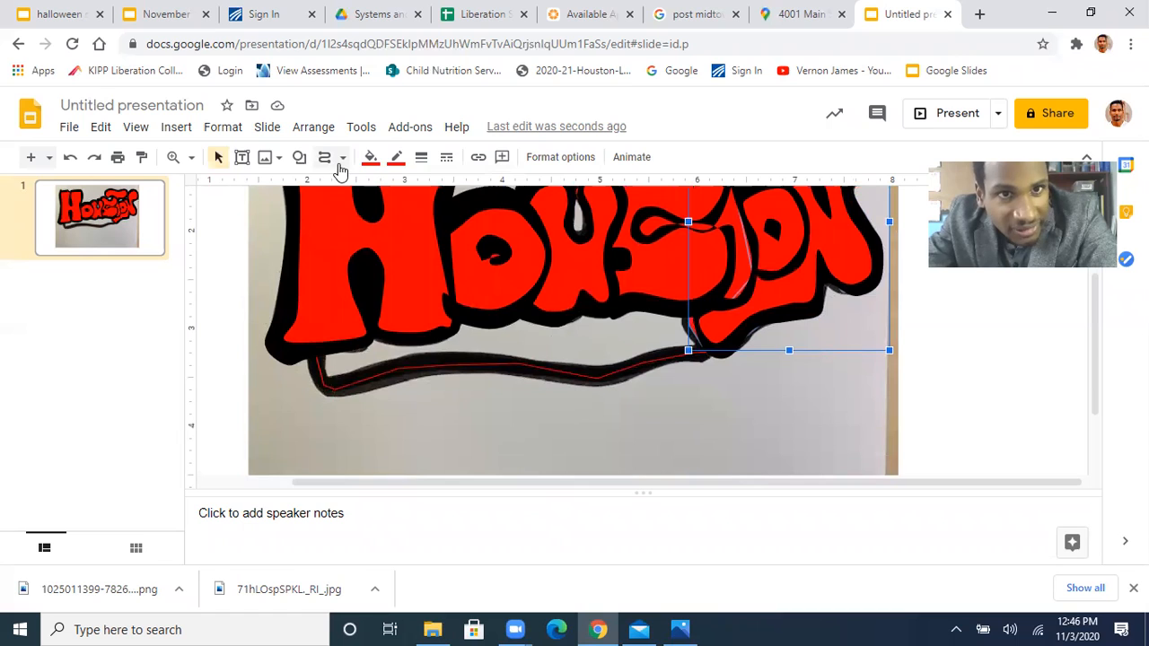
left_click(327, 163)
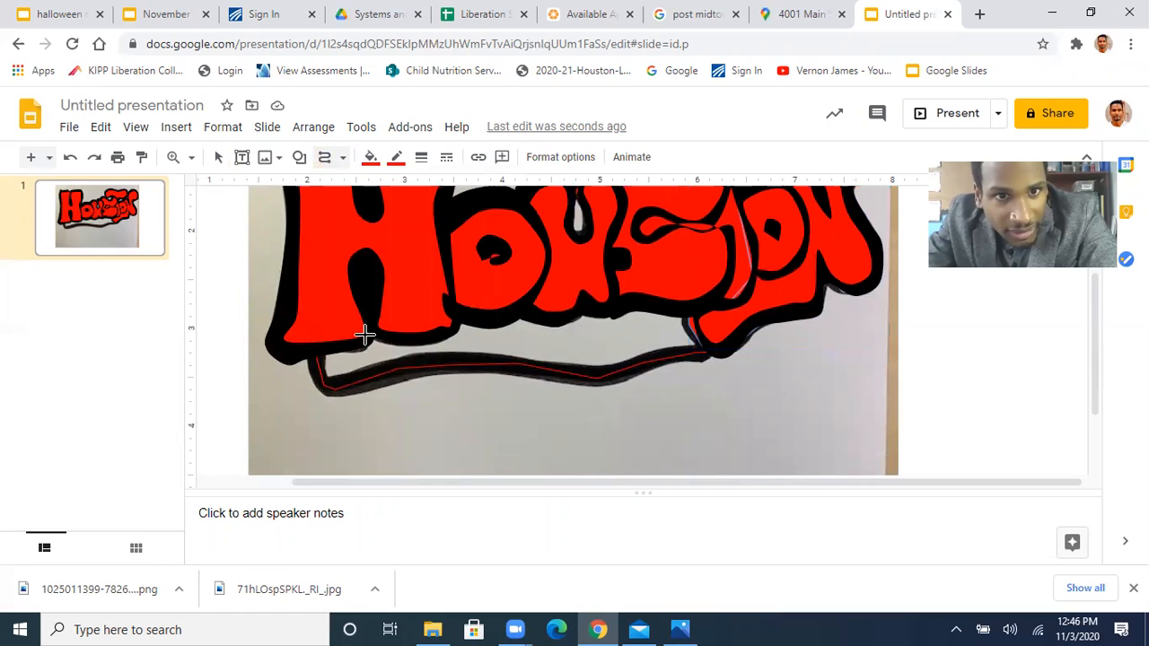
left_click(326, 378)
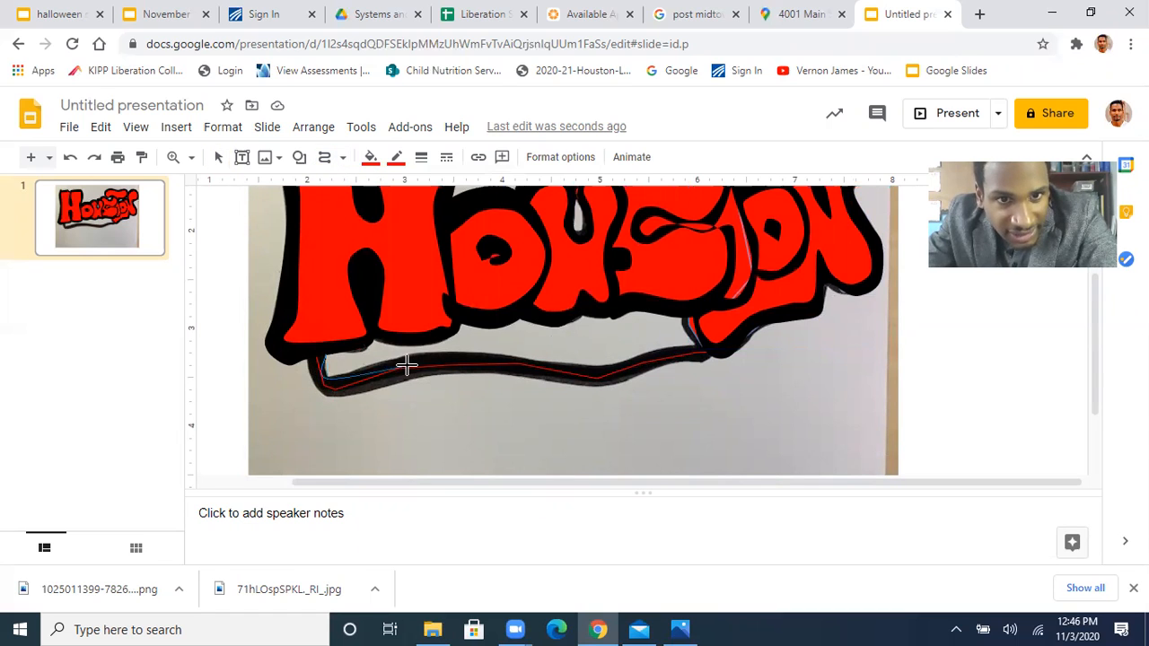
left_click(501, 352)
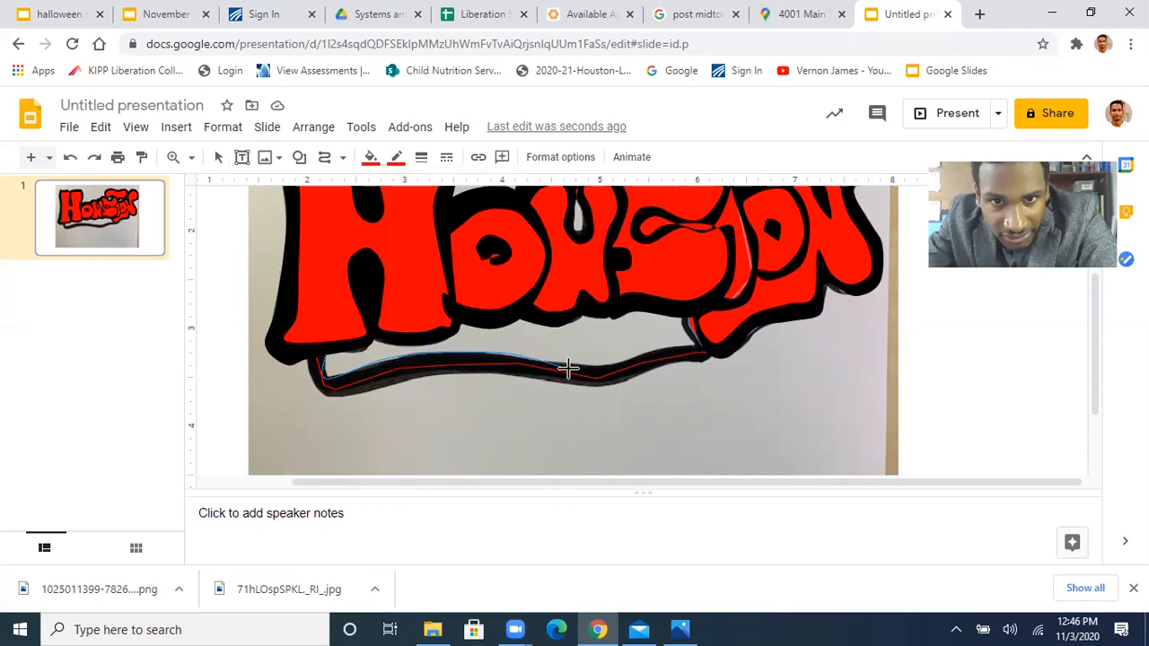
left_click(579, 369)
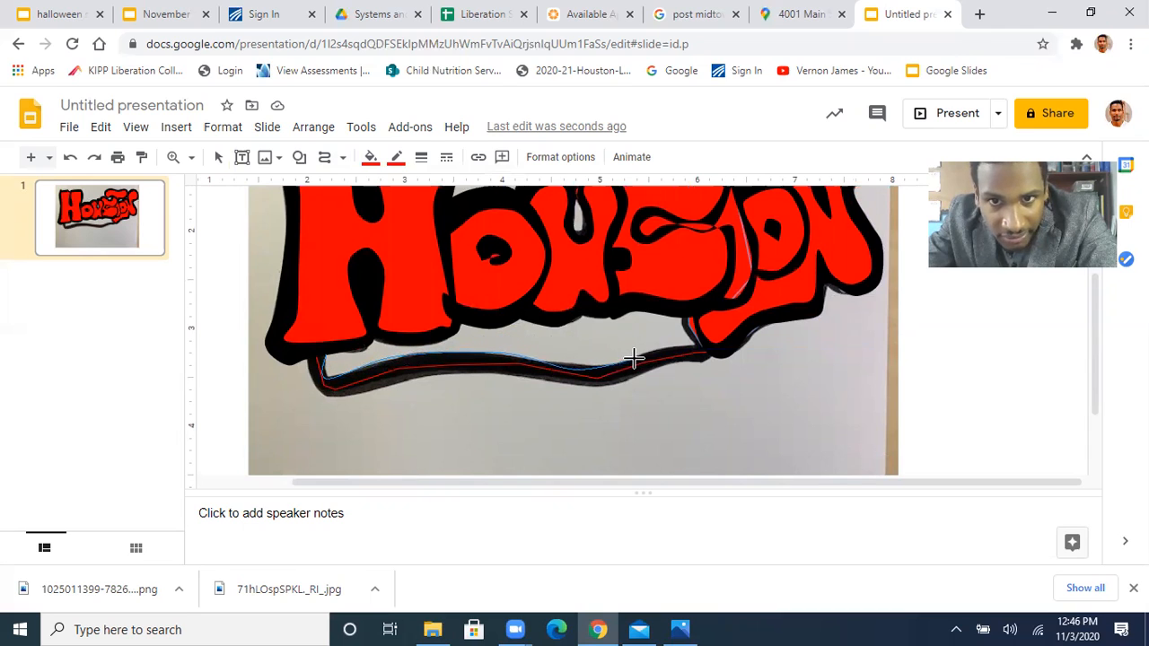
left_click(693, 317)
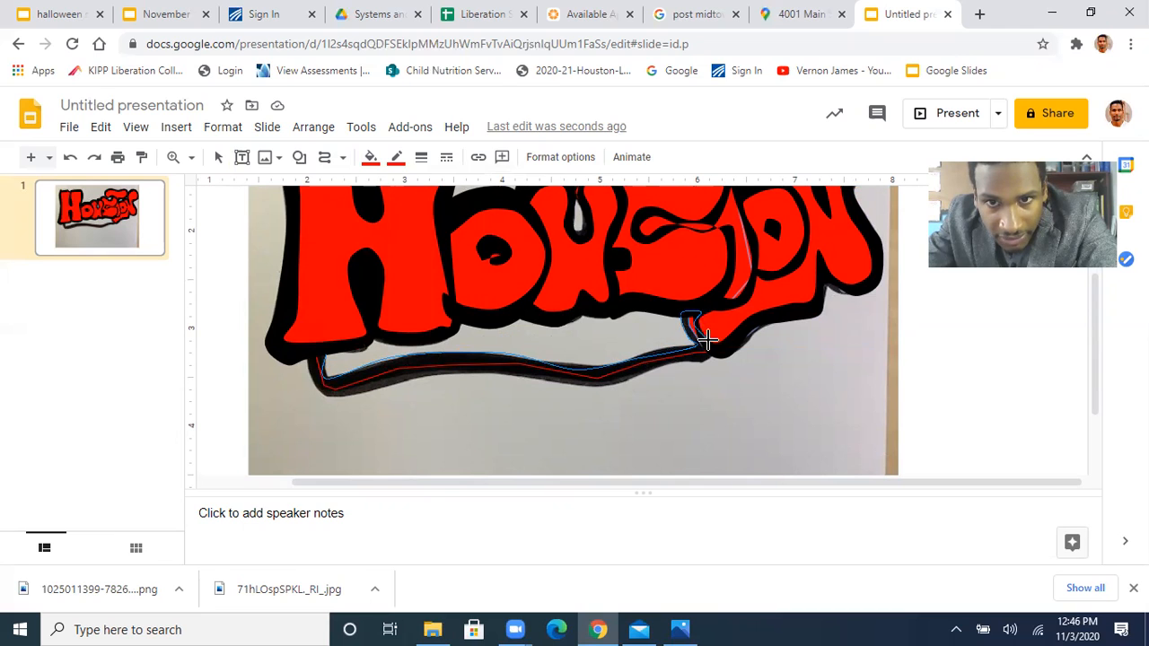
left_click(702, 360)
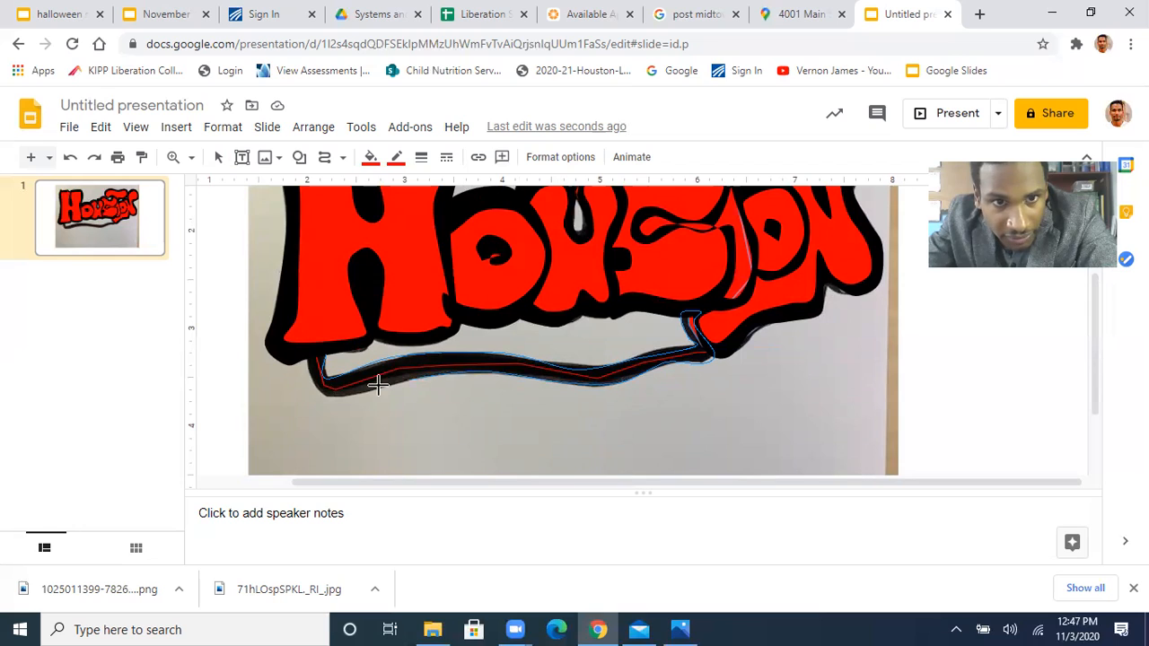
left_click(305, 355)
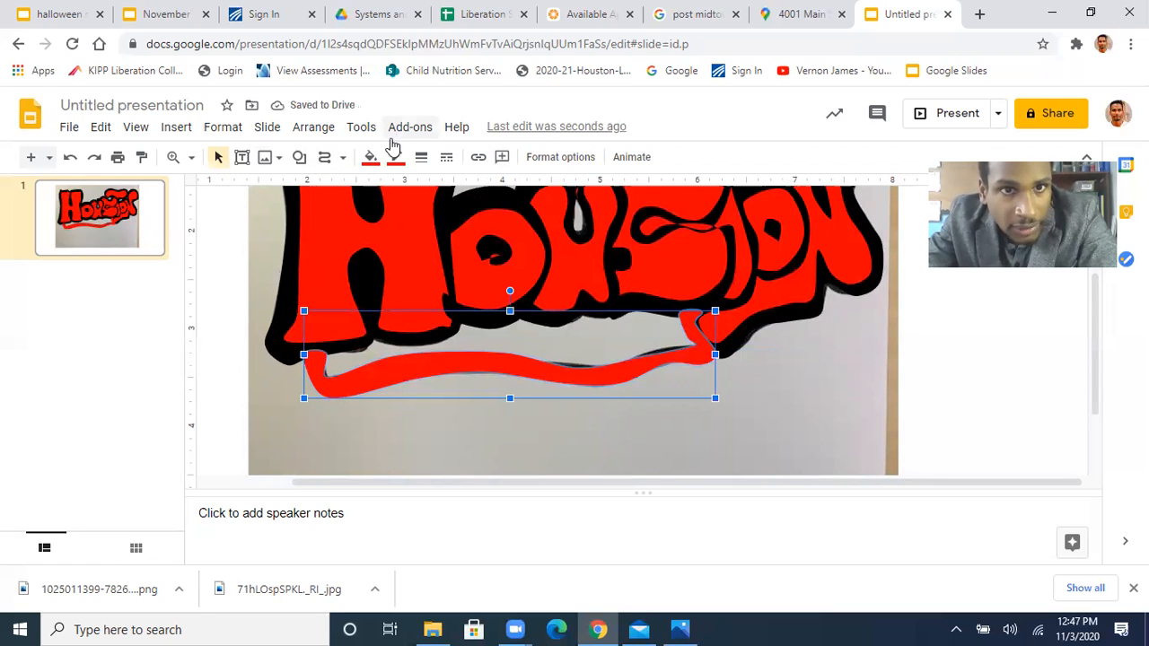
Fill the wavy band beneath the lettering with black and make its border transparent
left_click(368, 158)
left_click(380, 245)
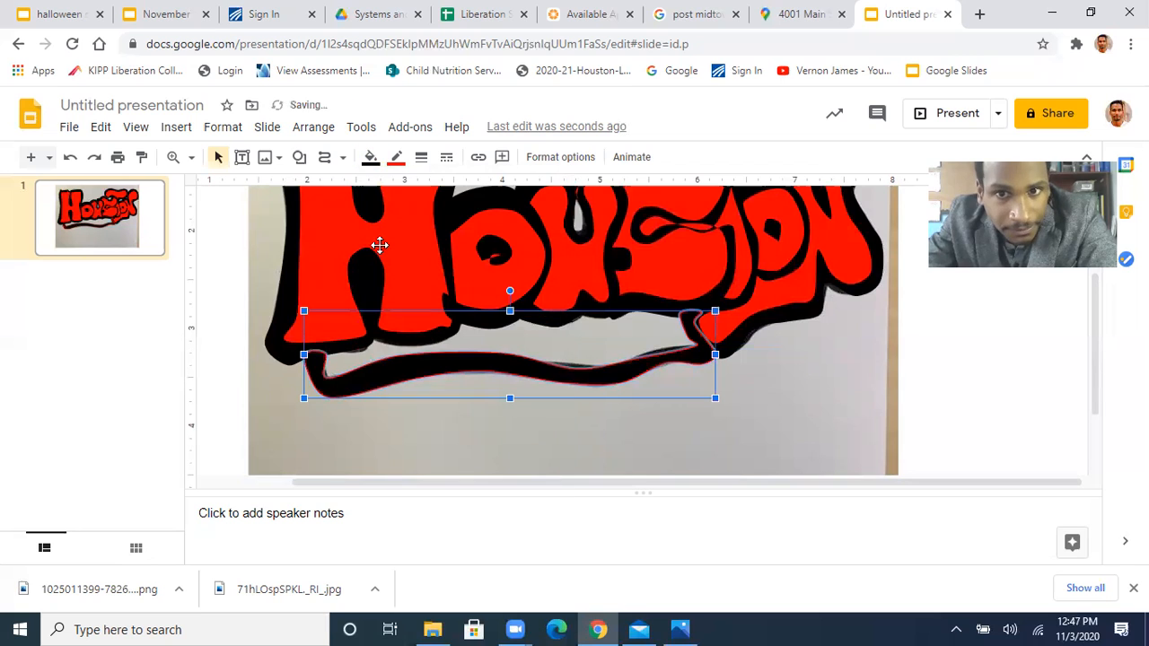
left_click(396, 157)
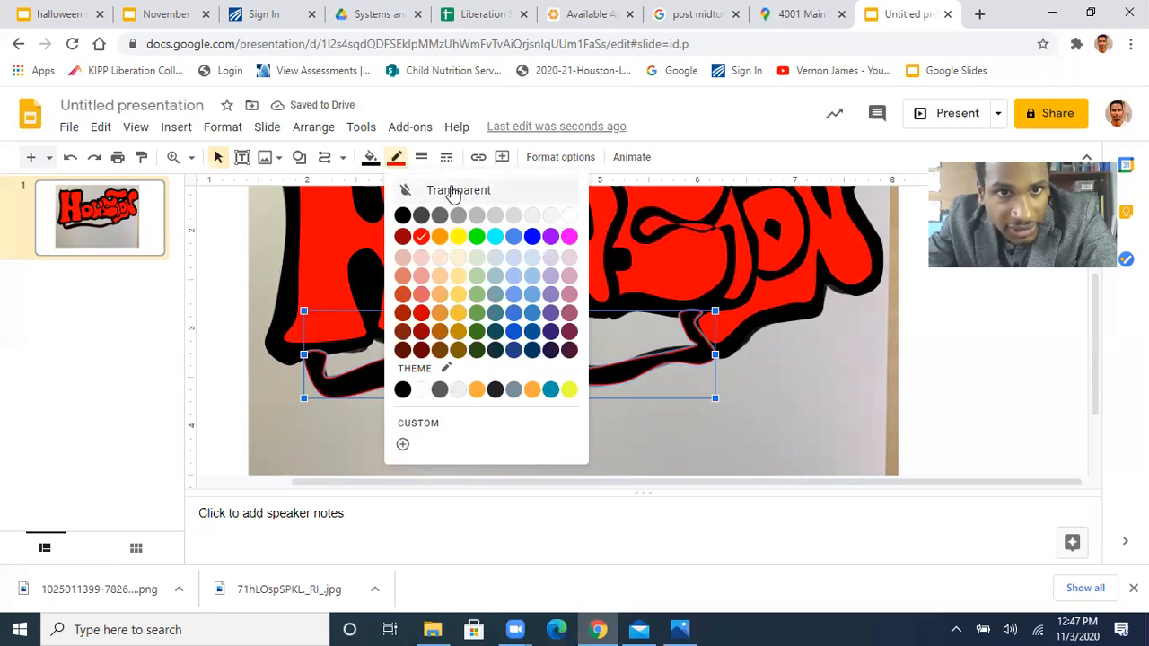
left_click(455, 191)
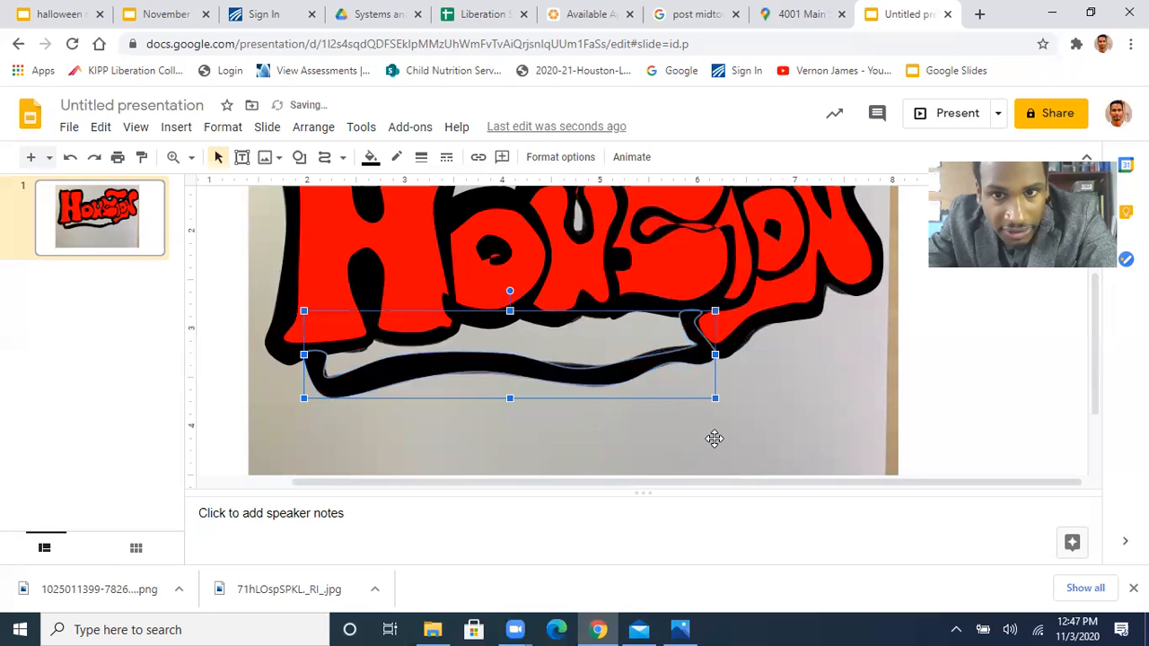
Fill the inner shape between the letters and the wavy black band with red and make its border transparent
left_click(599, 357)
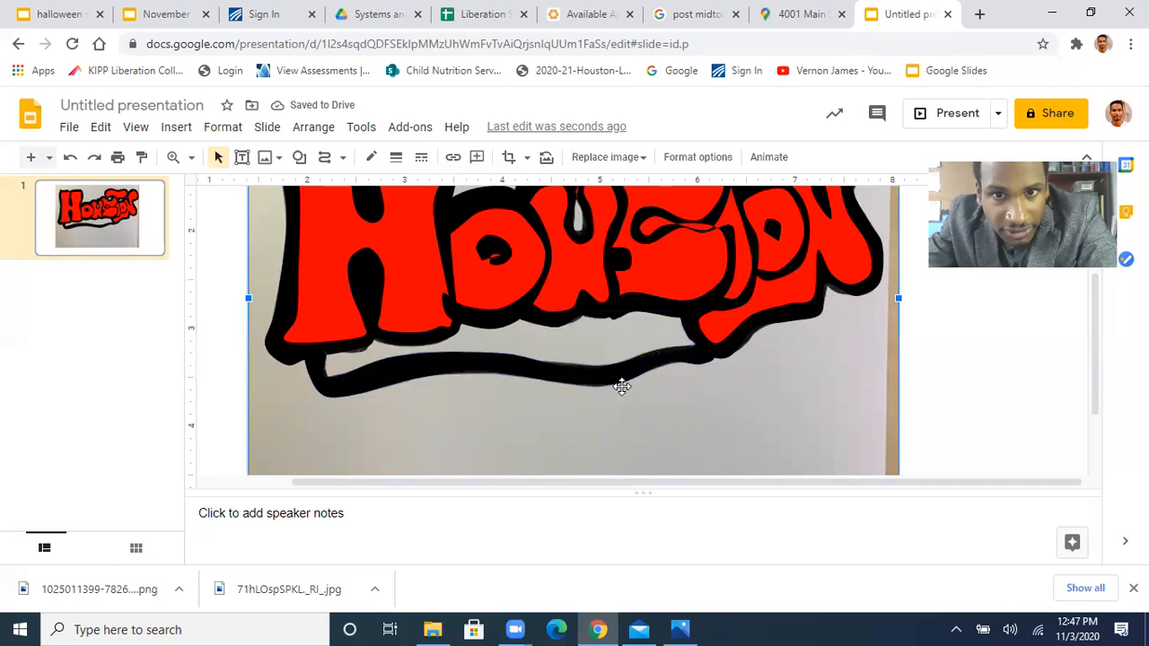
left_click(566, 349)
left_click(371, 157)
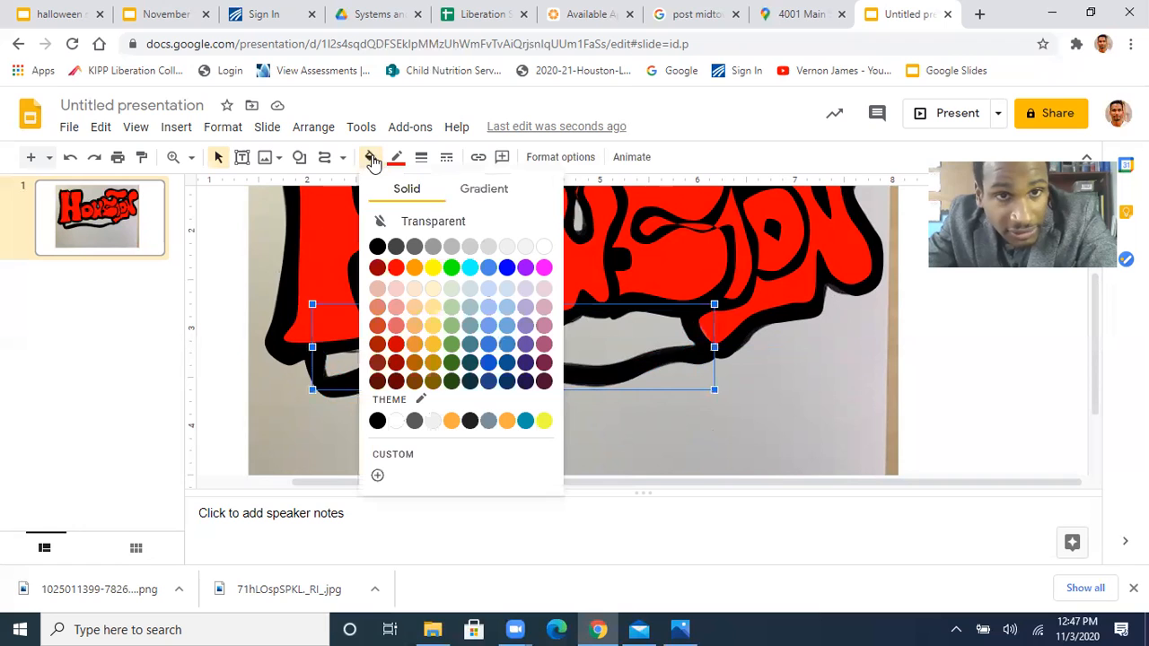
left_click(396, 267)
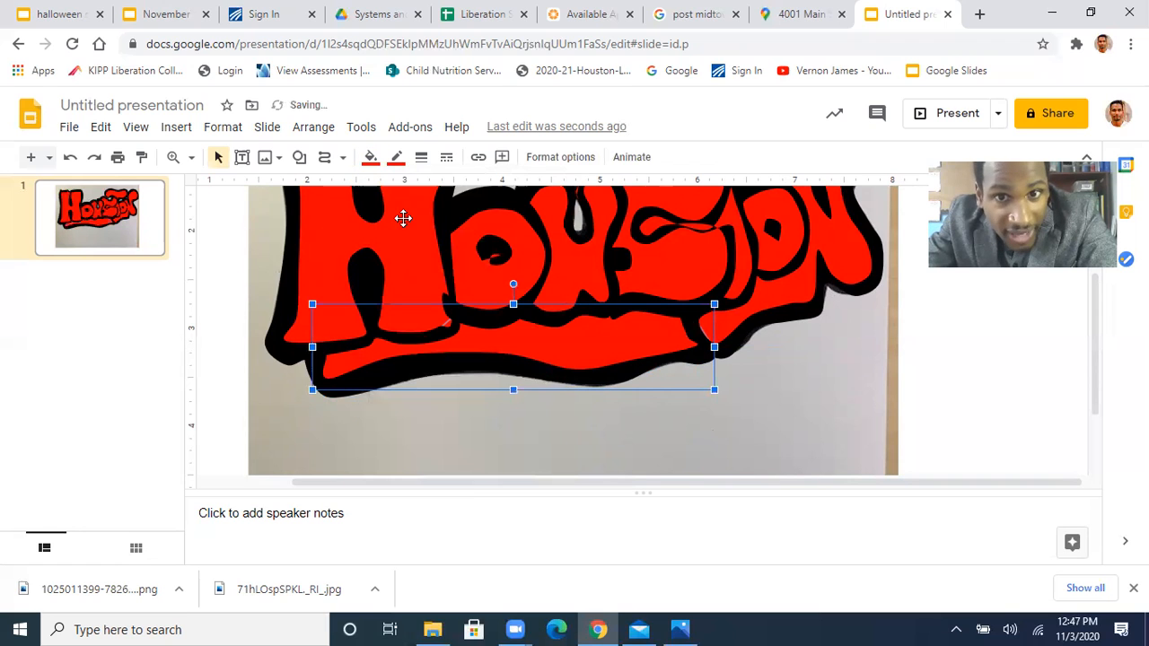
left_click(396, 157)
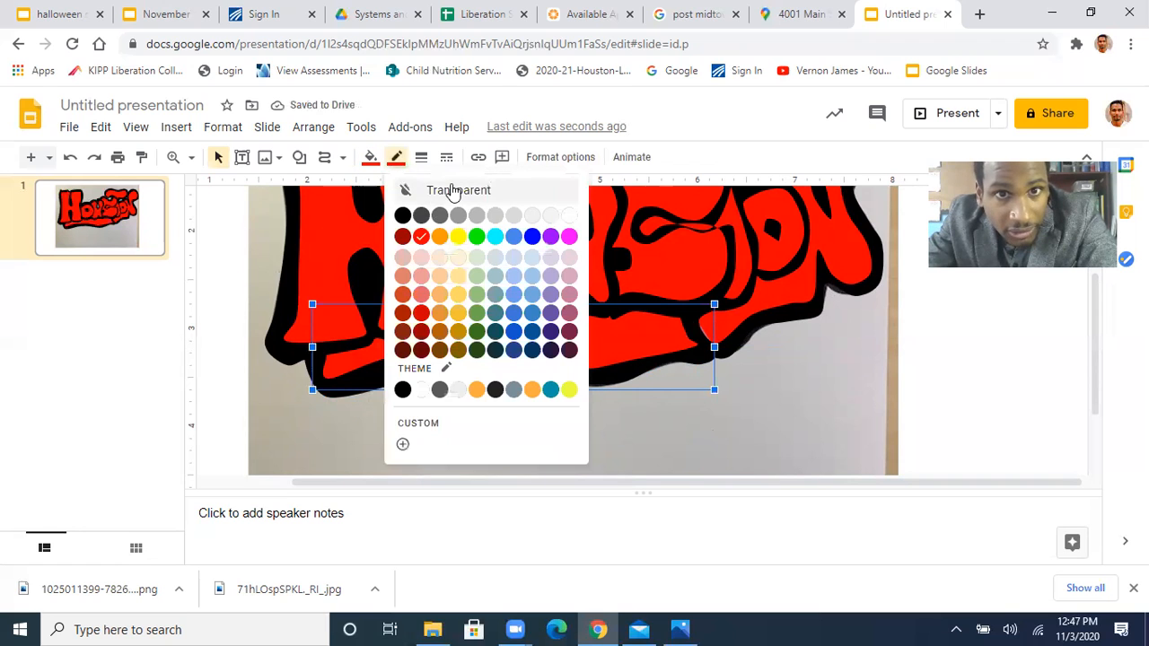
left_click(454, 190)
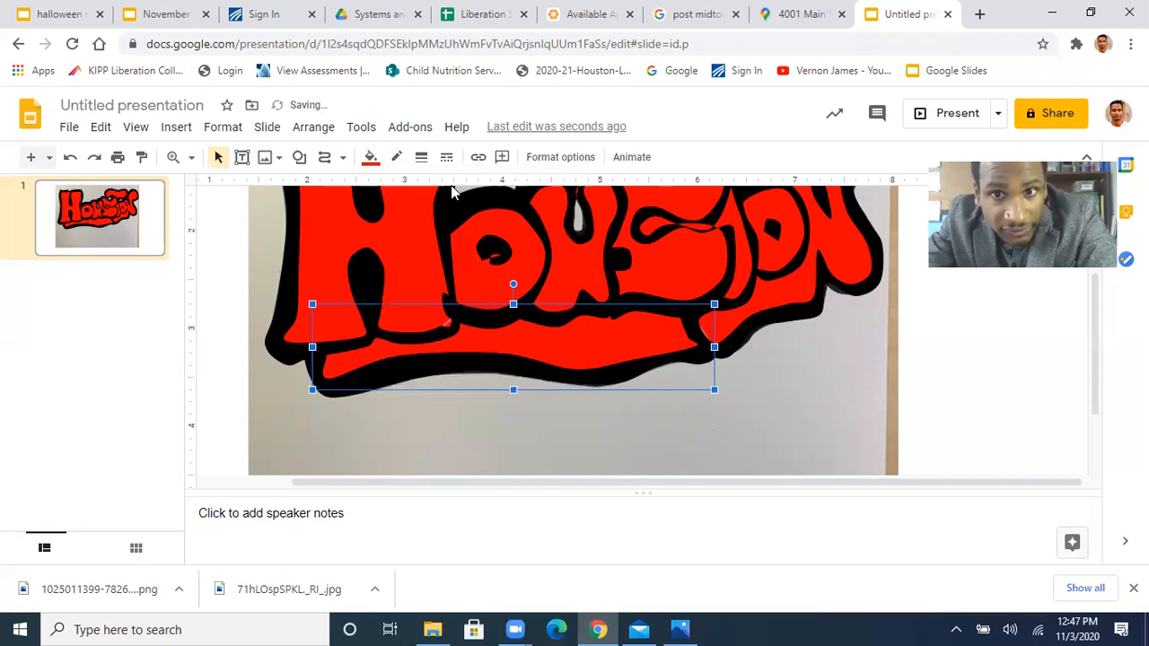
left_click(869, 365)
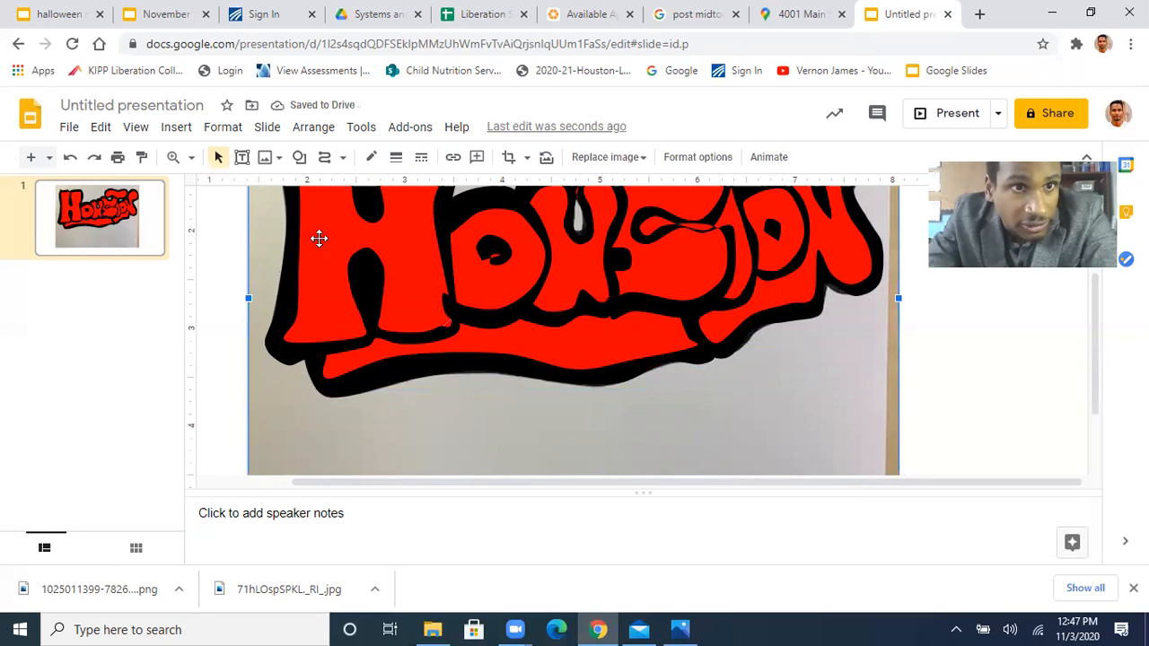
Move the reference photo out from behind the traced lettering, past the slide's left edge
left_click(174, 158)
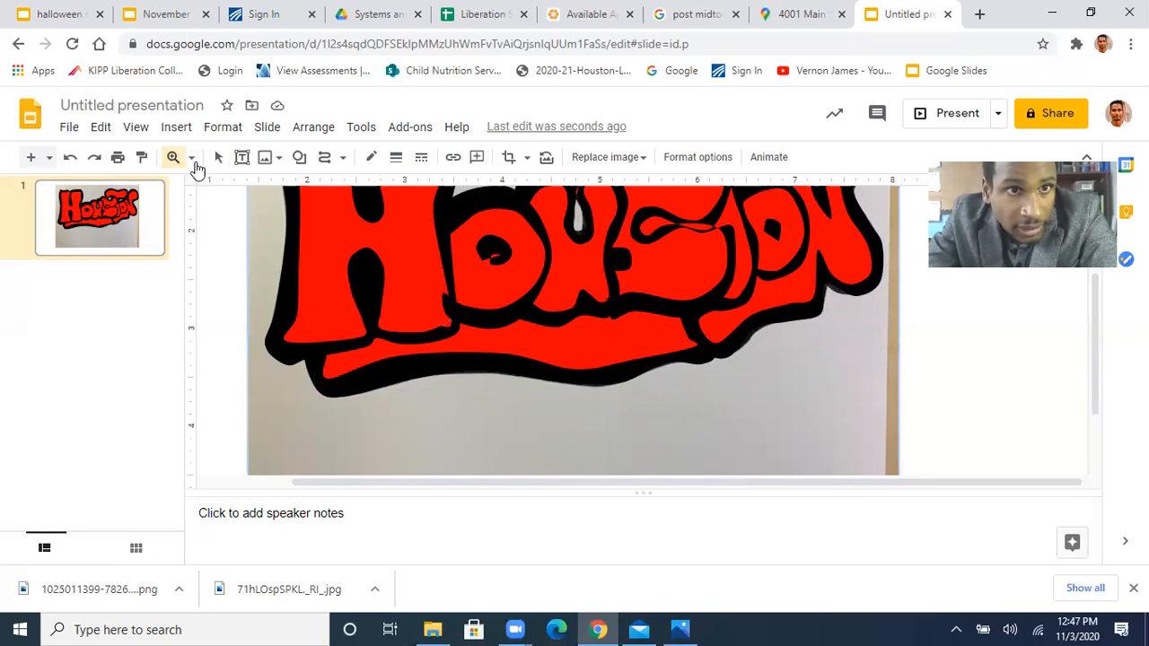
left_click(192, 158)
left_click(222, 189)
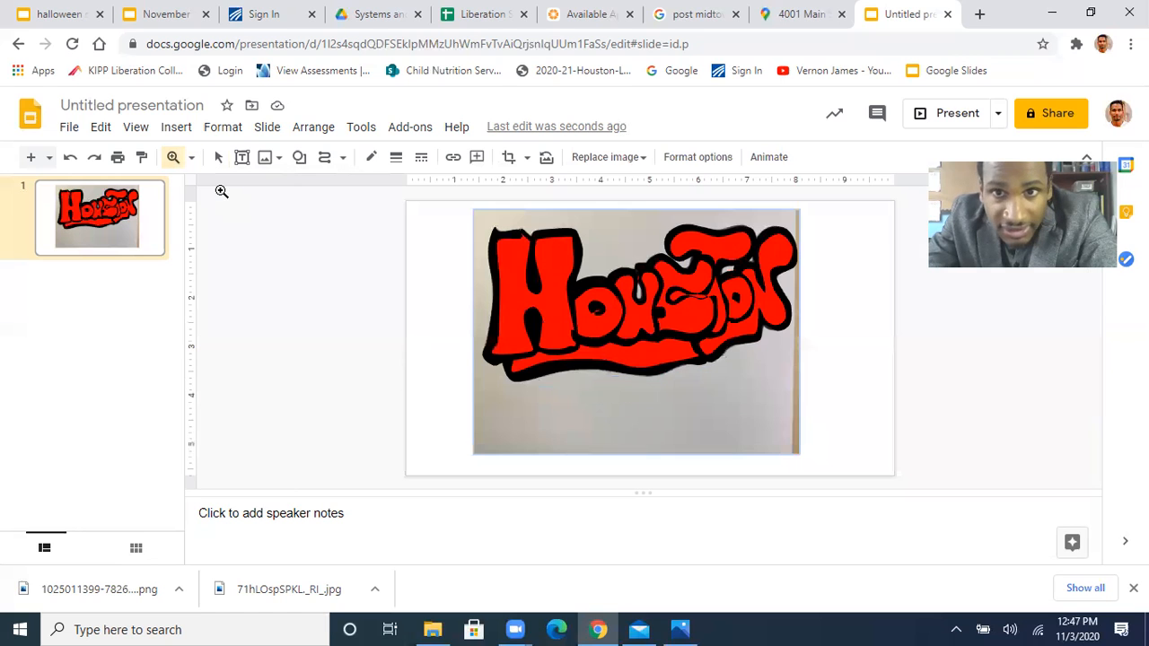
left_click(680, 419)
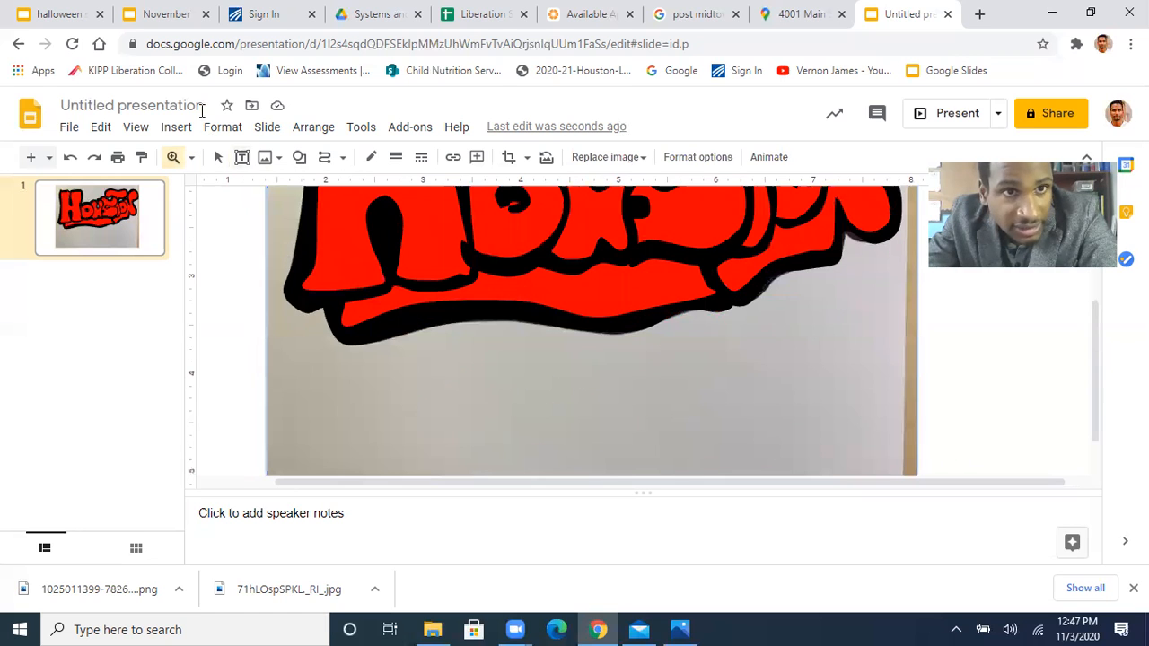
left_click(191, 158)
left_click(229, 188)
left_click(219, 158)
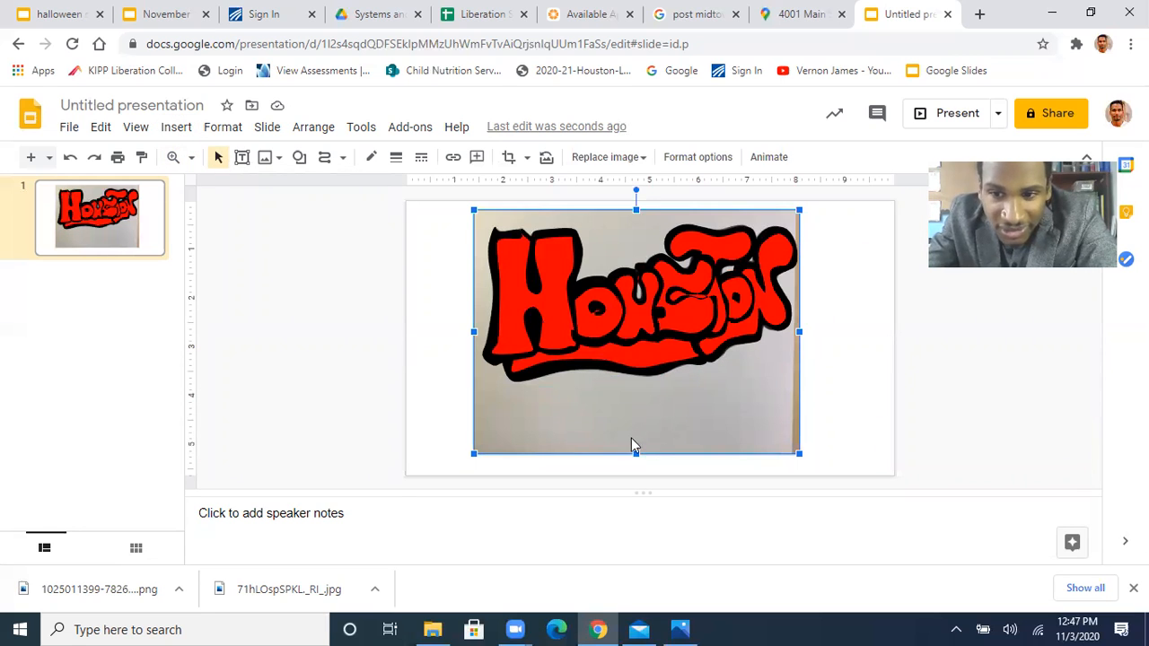
left_click_drag(632, 438, 249, 439)
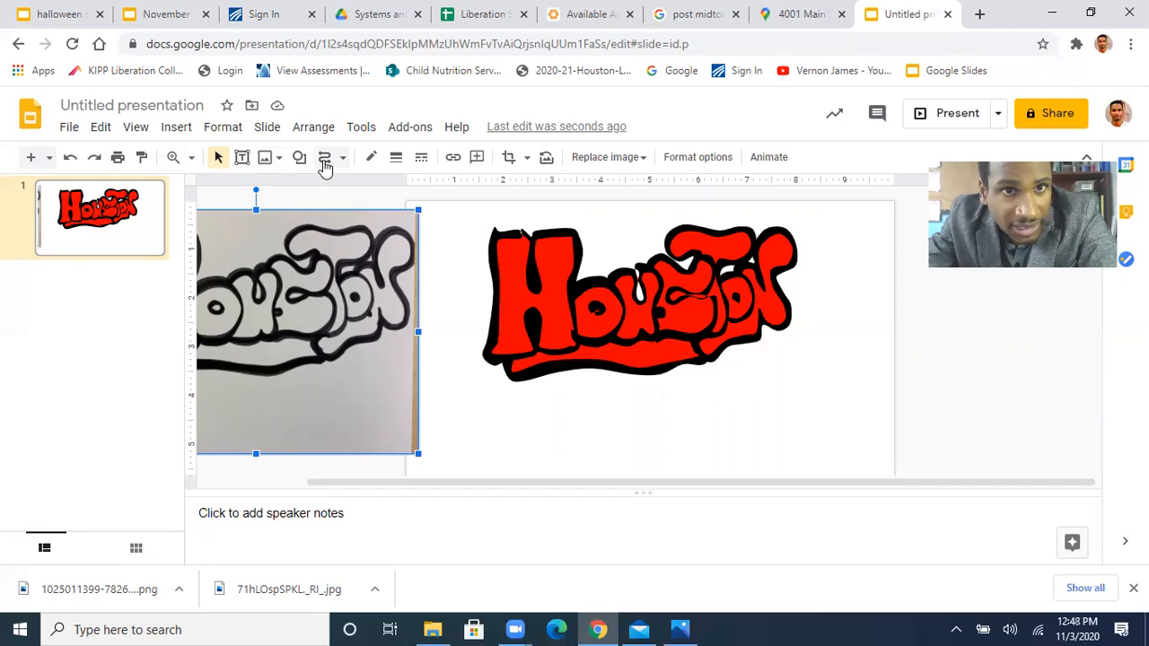
Draw a small closed curve over the white gap in the black outline at the top of the H's left stem
left_click(325, 166)
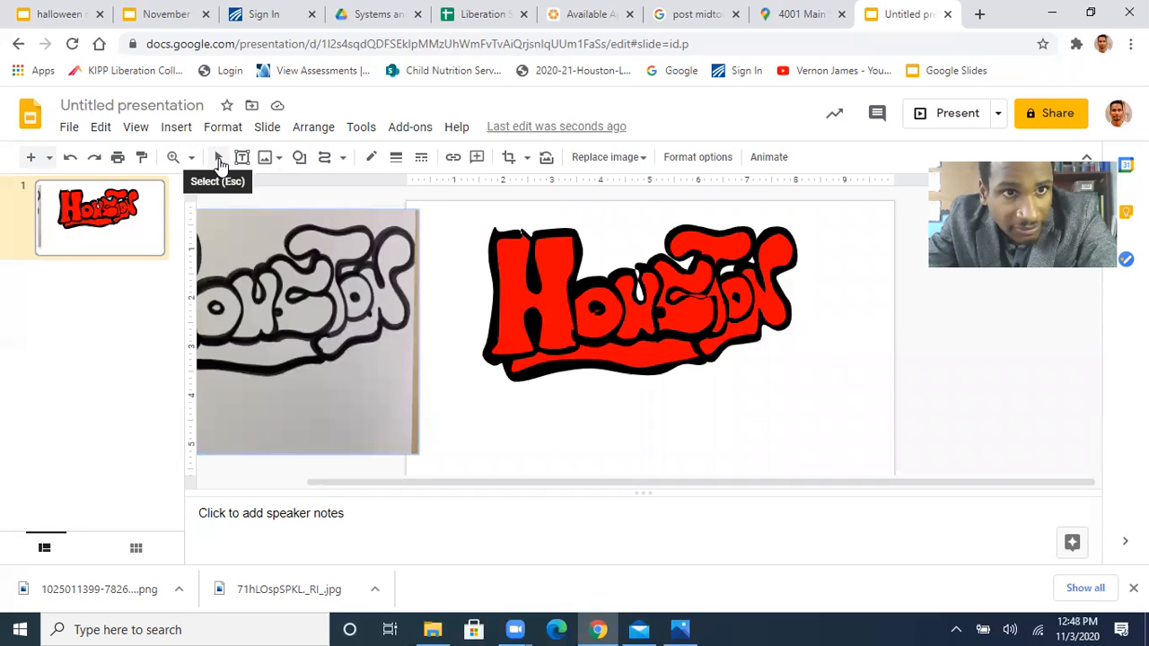
left_click(175, 160)
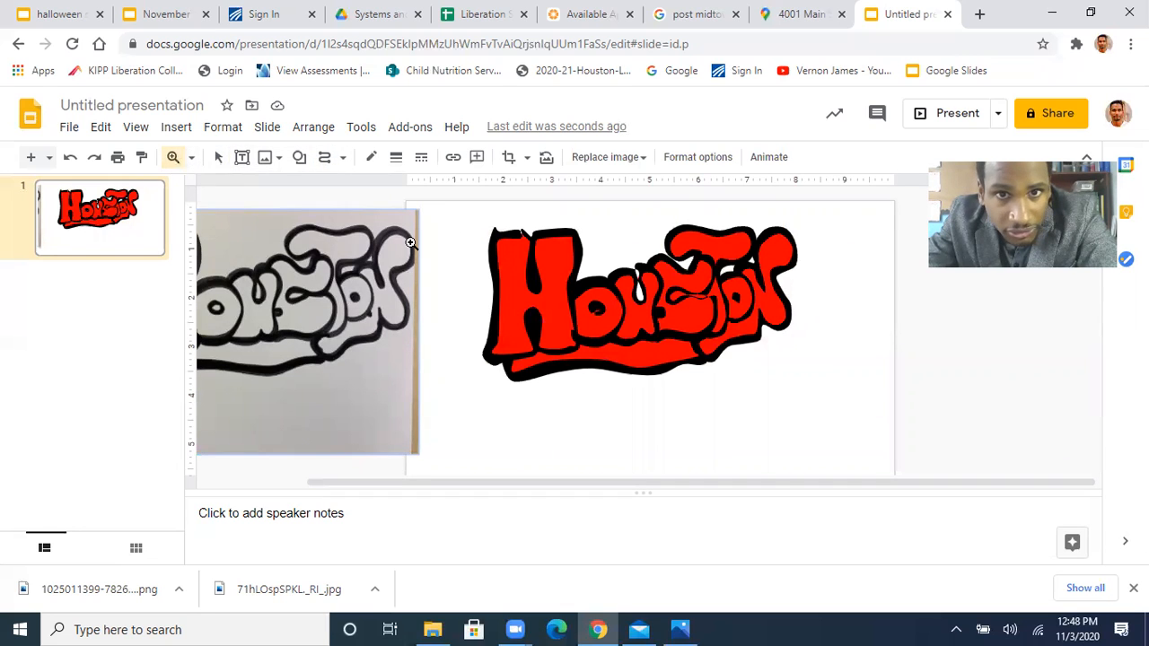
left_click(520, 232)
left_click(523, 235)
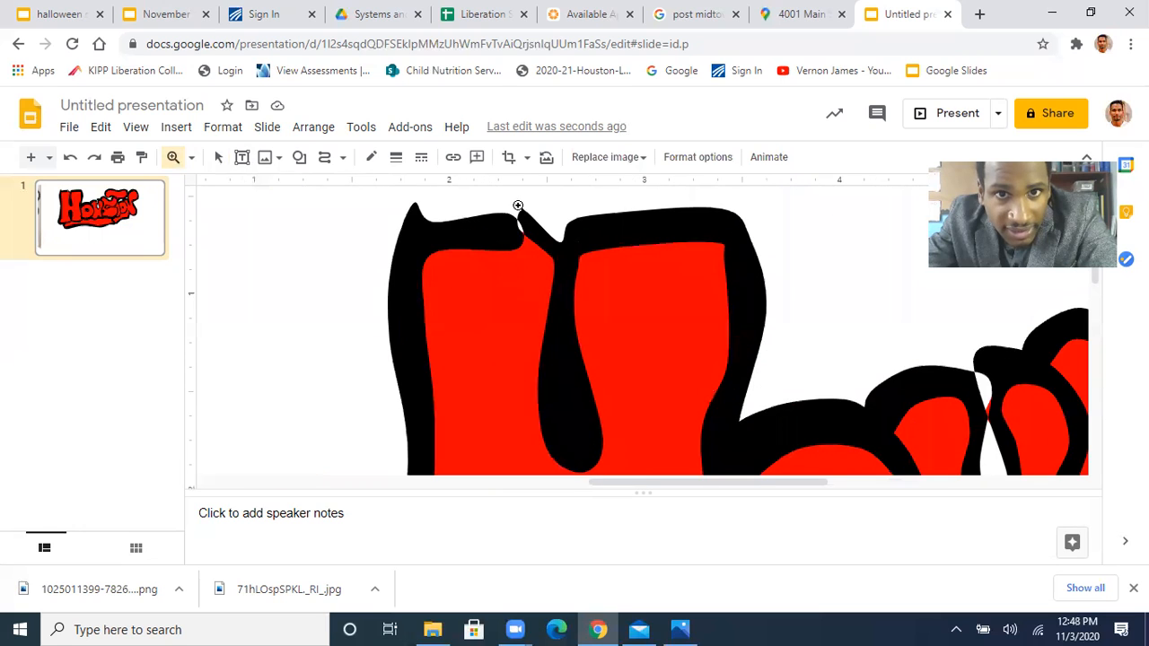
left_click(526, 241)
scroll(527, 255, "up", 3)
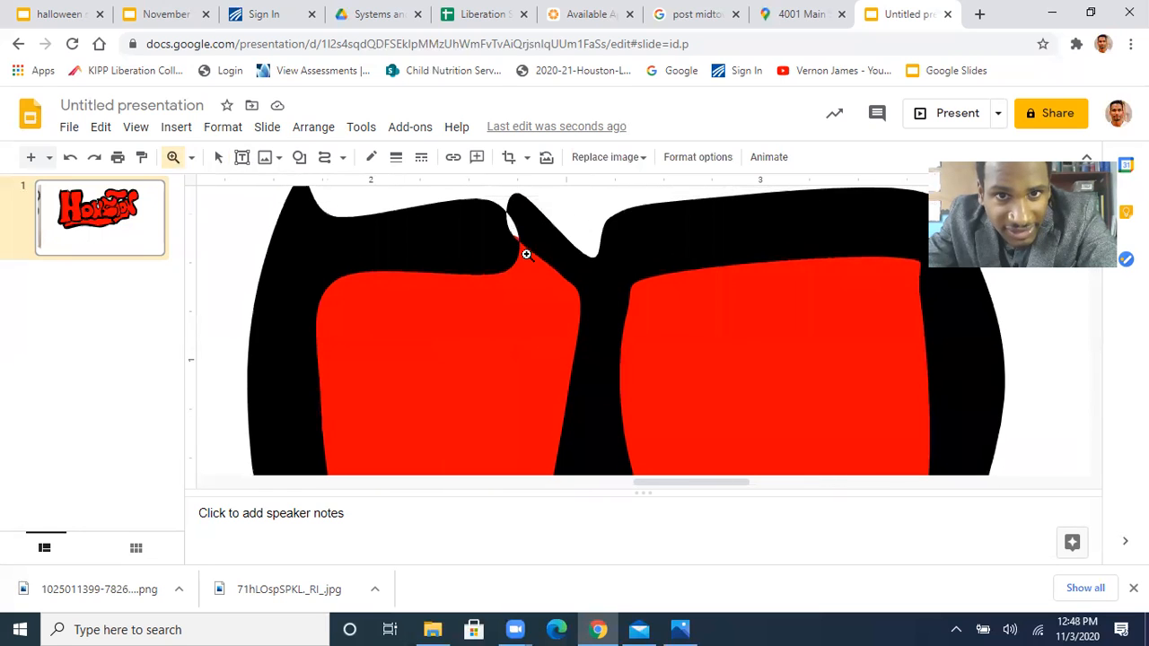
left_click(324, 165)
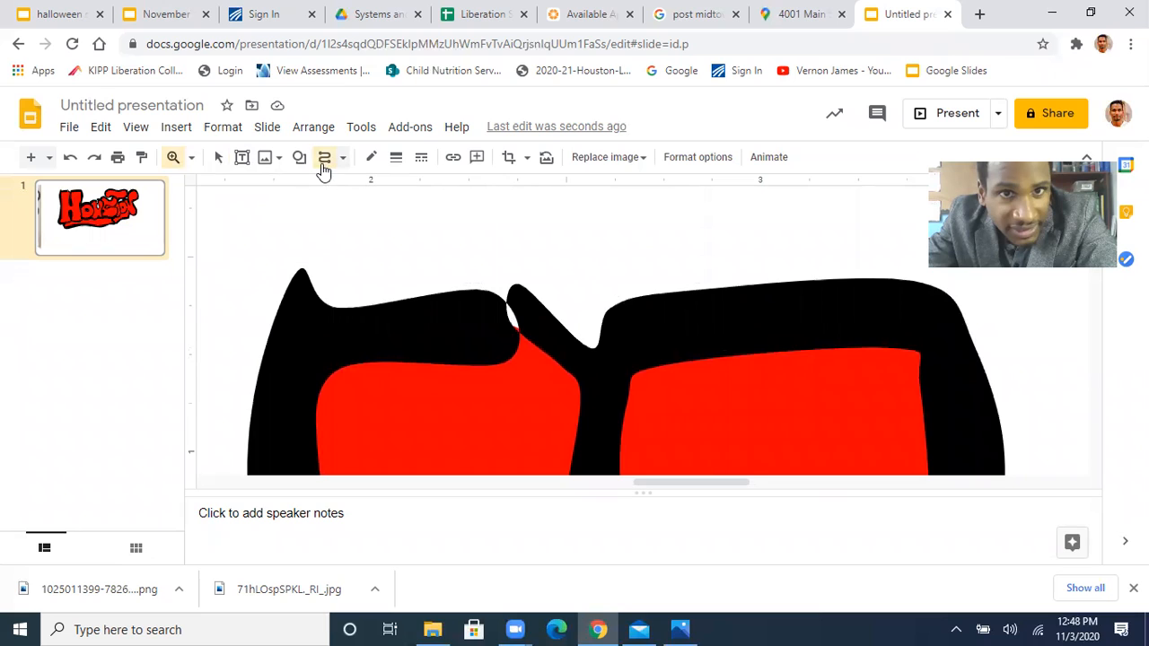
left_click(455, 290)
left_click(502, 346)
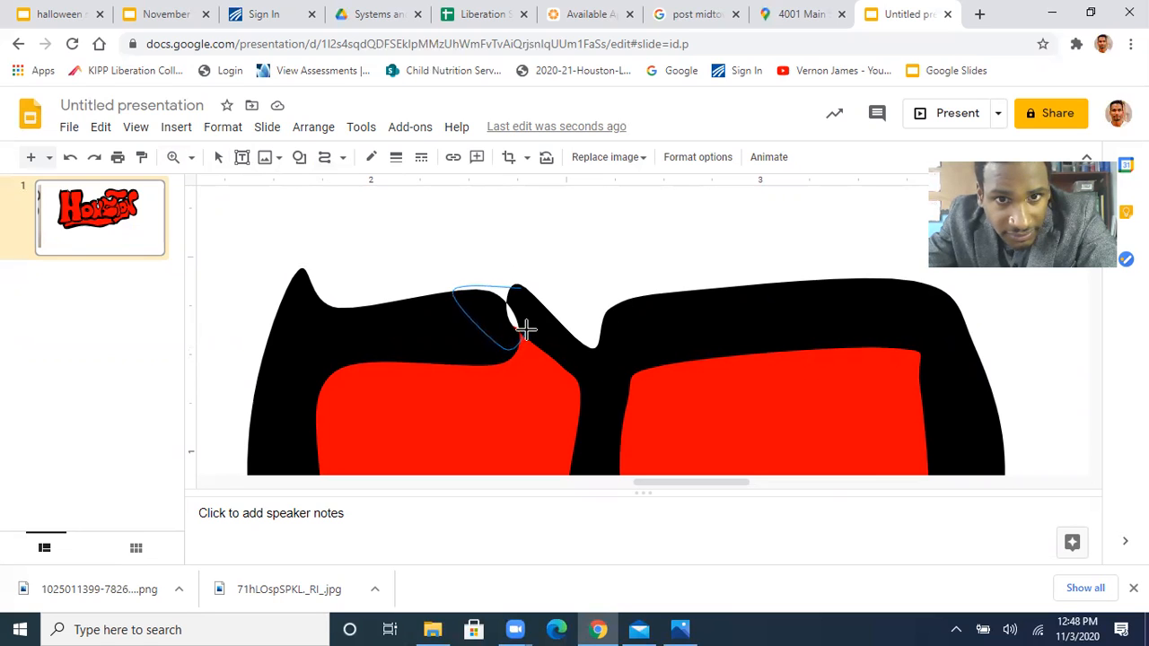
left_click(520, 295)
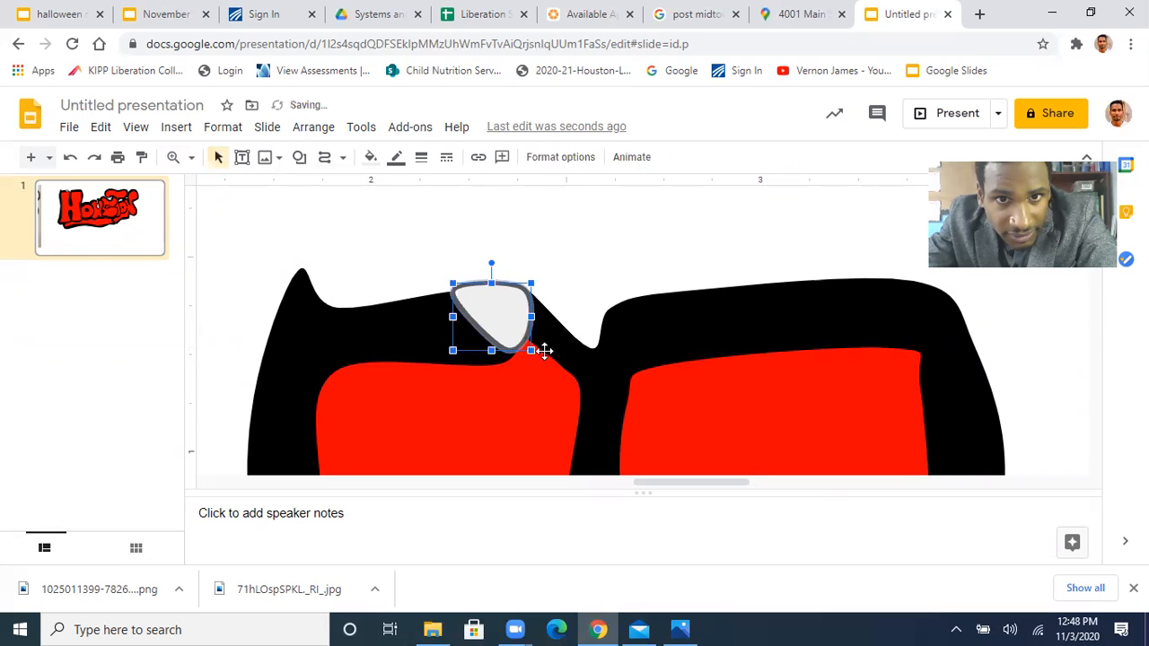
Make the H patch's border transparent and fill it with black
left_click(397, 160)
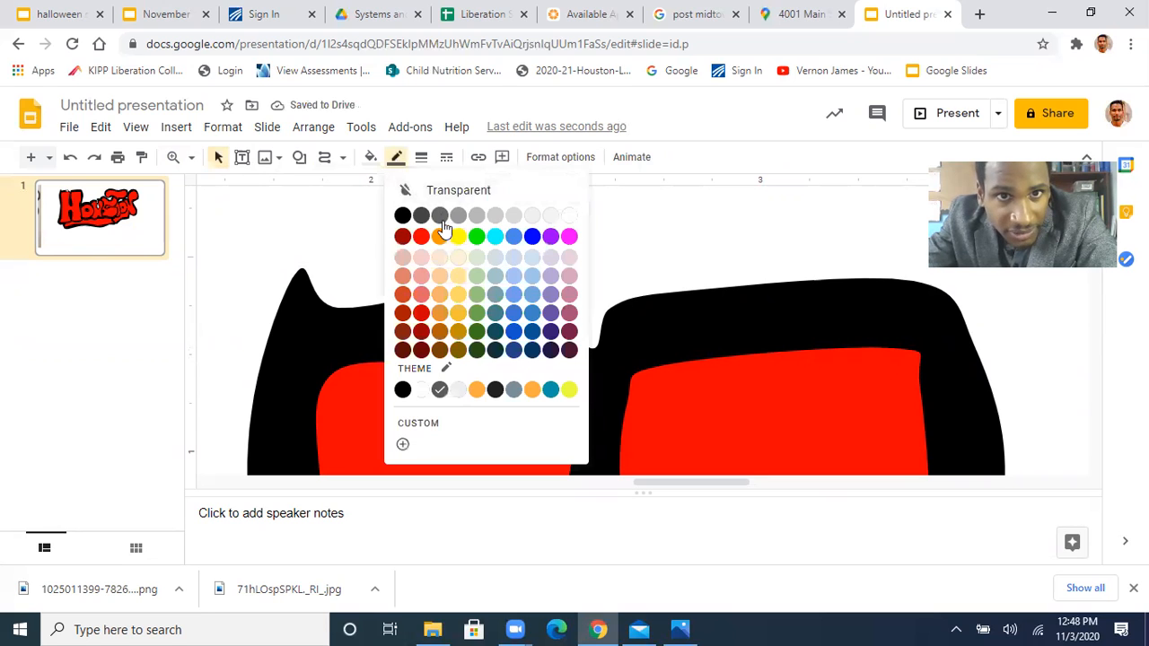
left_click(467, 191)
left_click(368, 158)
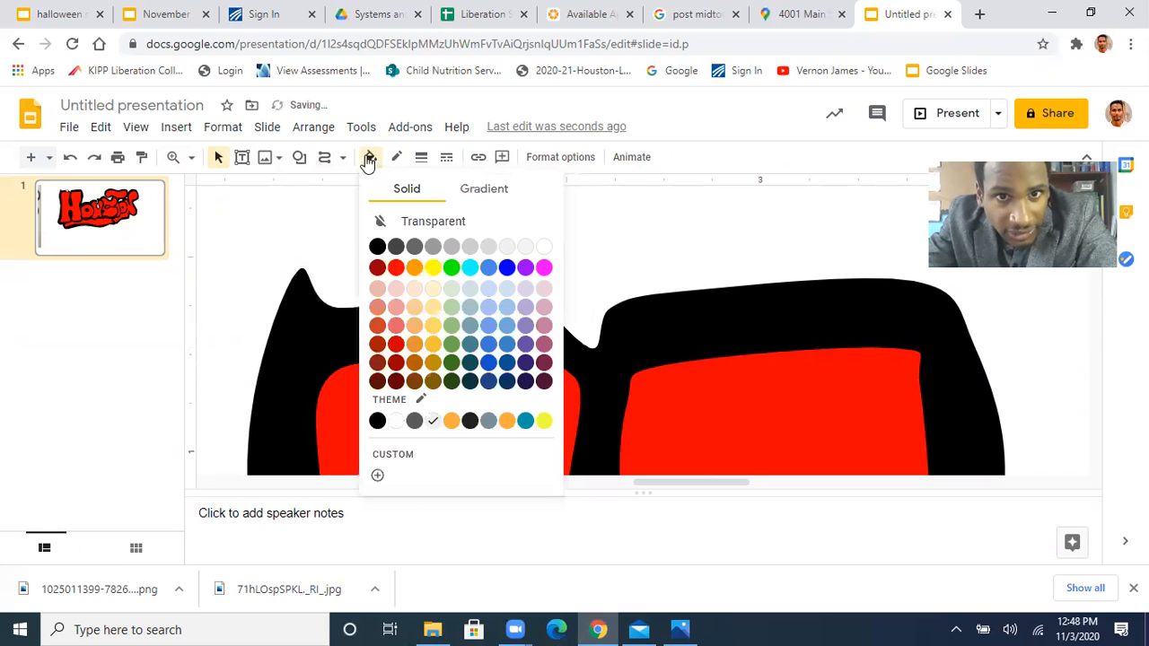
left_click(377, 246)
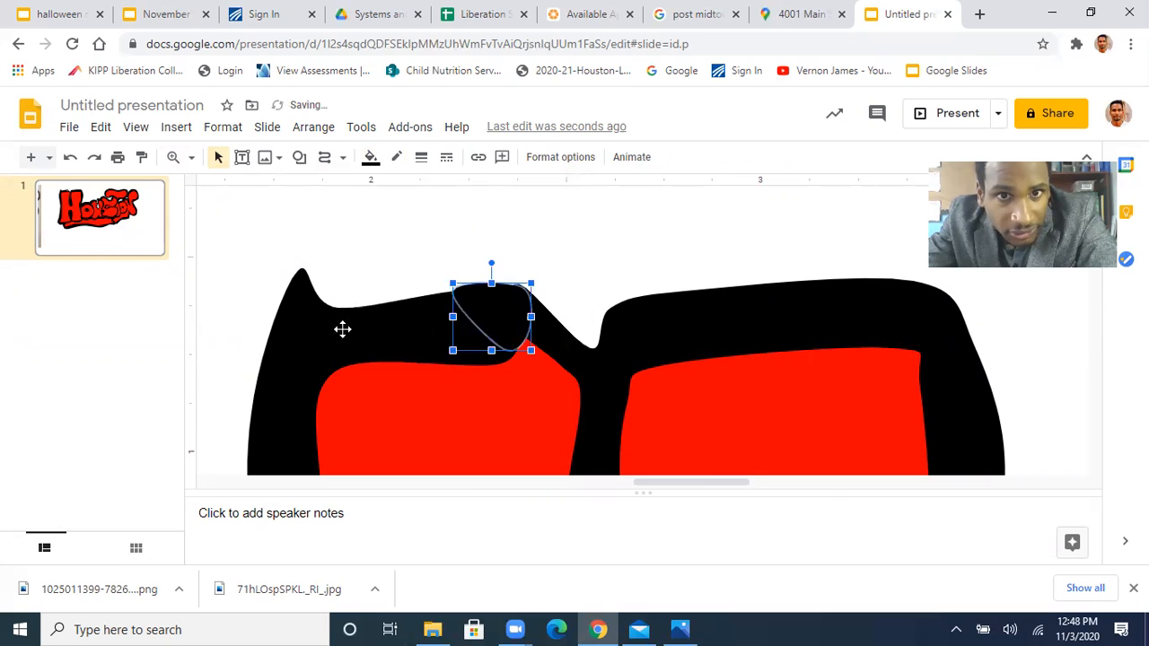
left_click(379, 268)
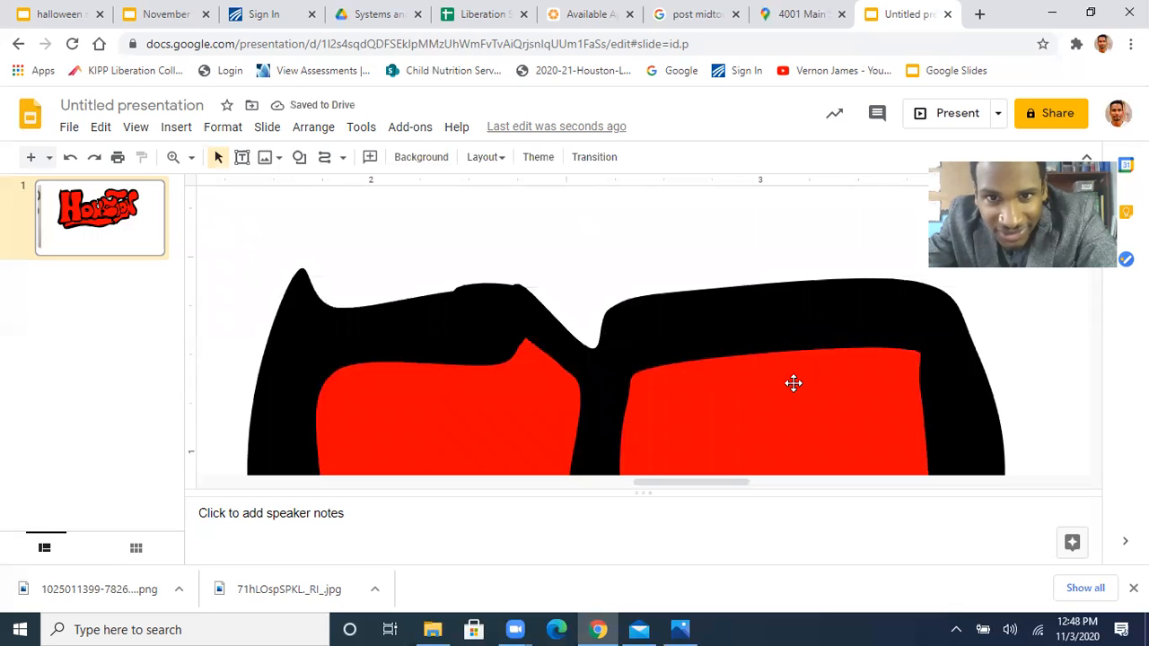
Draw a closed curve over the white and red gap in the upper part of the U's opening, above the white teardrop
scroll(794, 384, "down", 4)
scroll(793, 383, "up", 1)
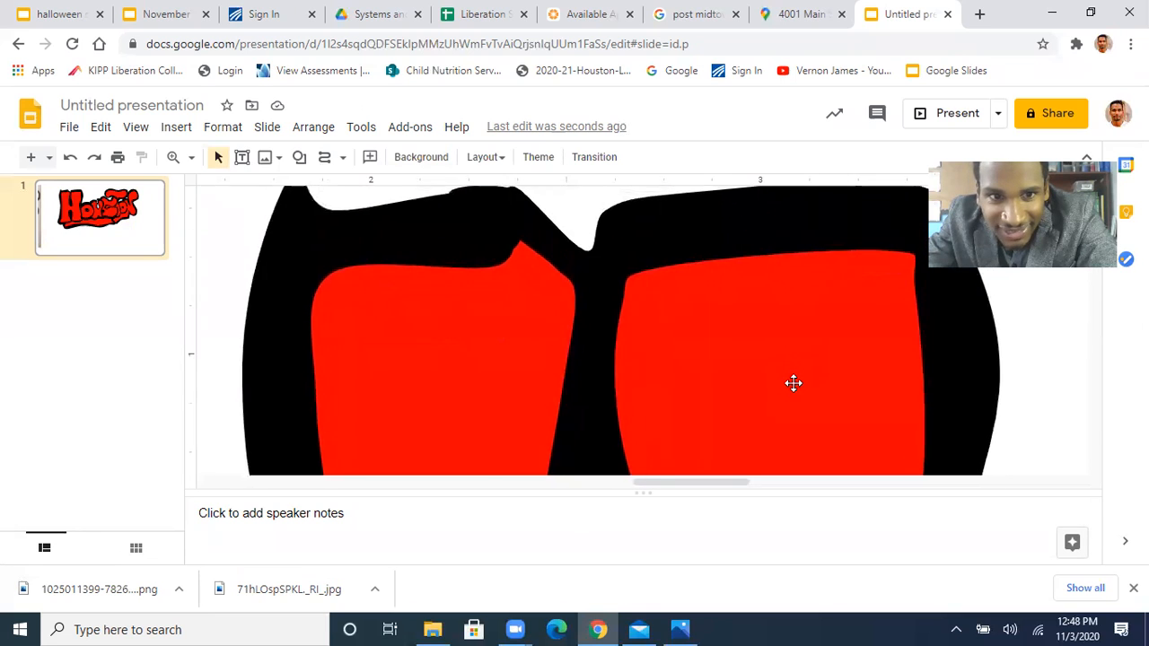
scroll(794, 383, "right", 10)
scroll(793, 384, "left", 5)
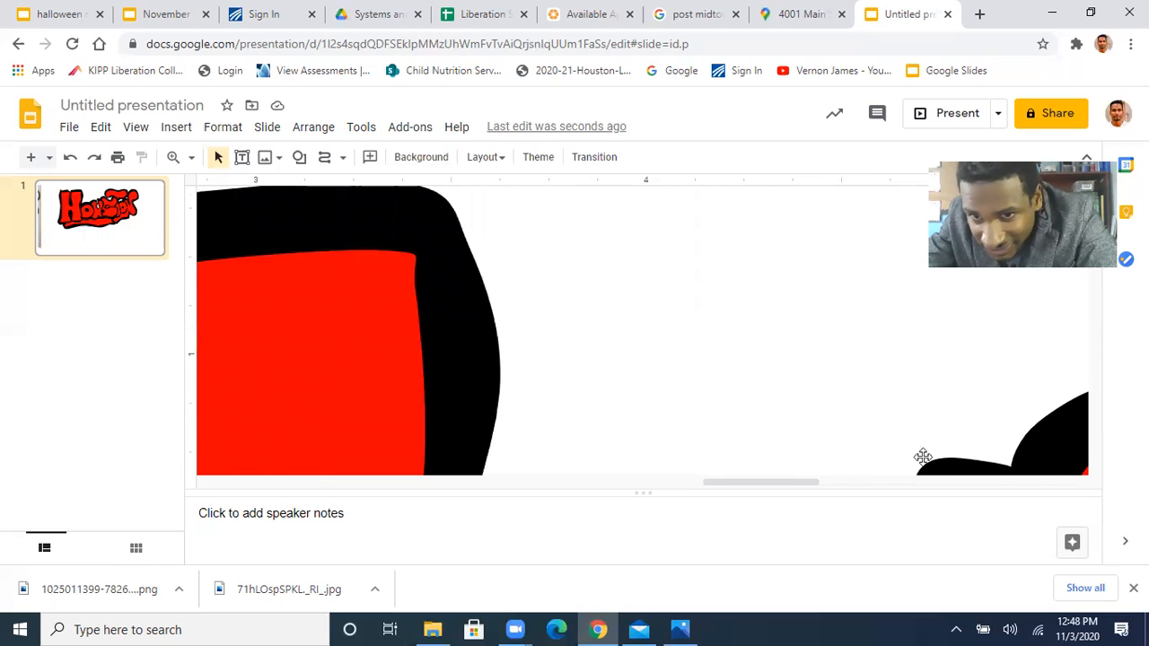
scroll(818, 400, "down", 5)
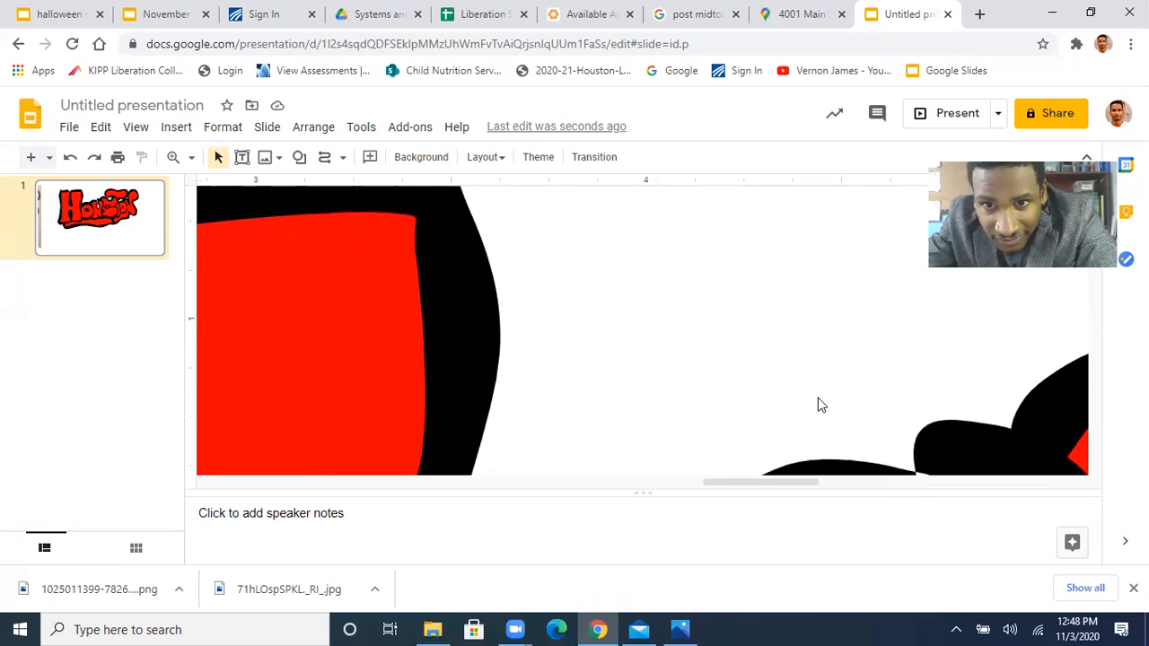
scroll(818, 405, "down", 2)
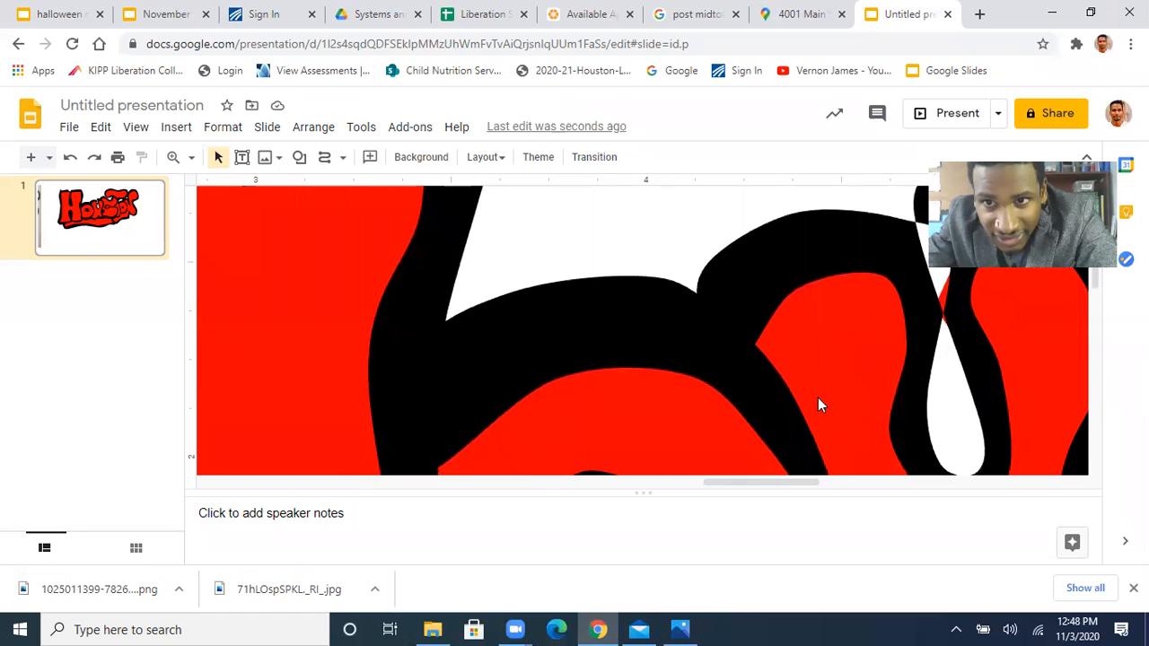
scroll(818, 405, "right", 5)
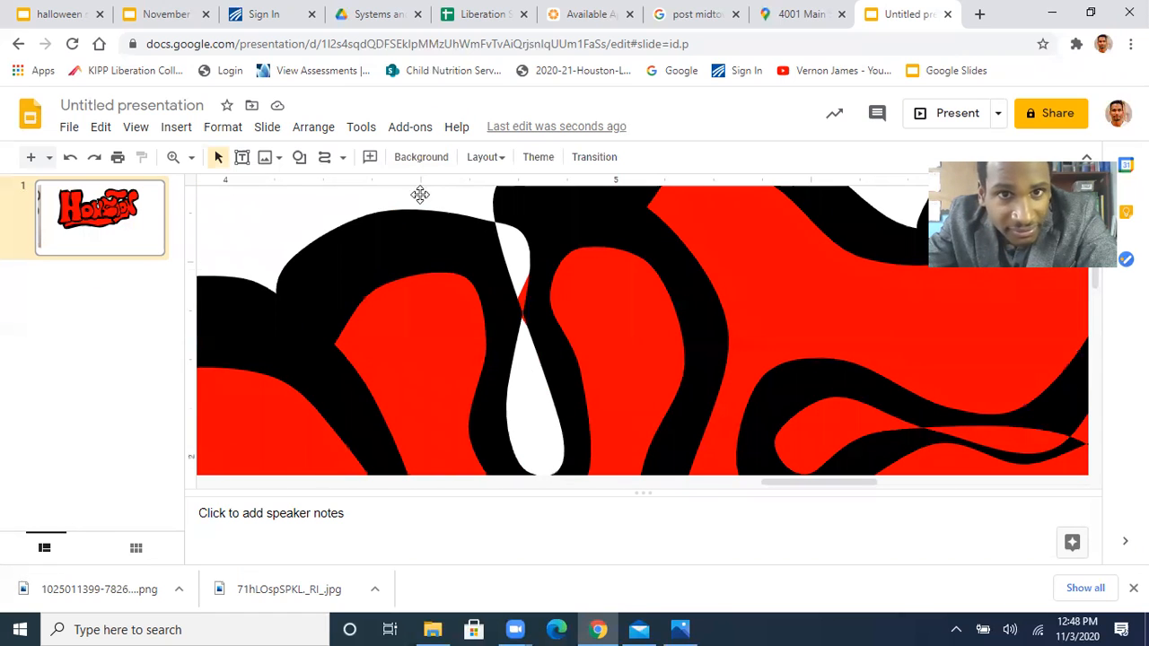
left_click(324, 162)
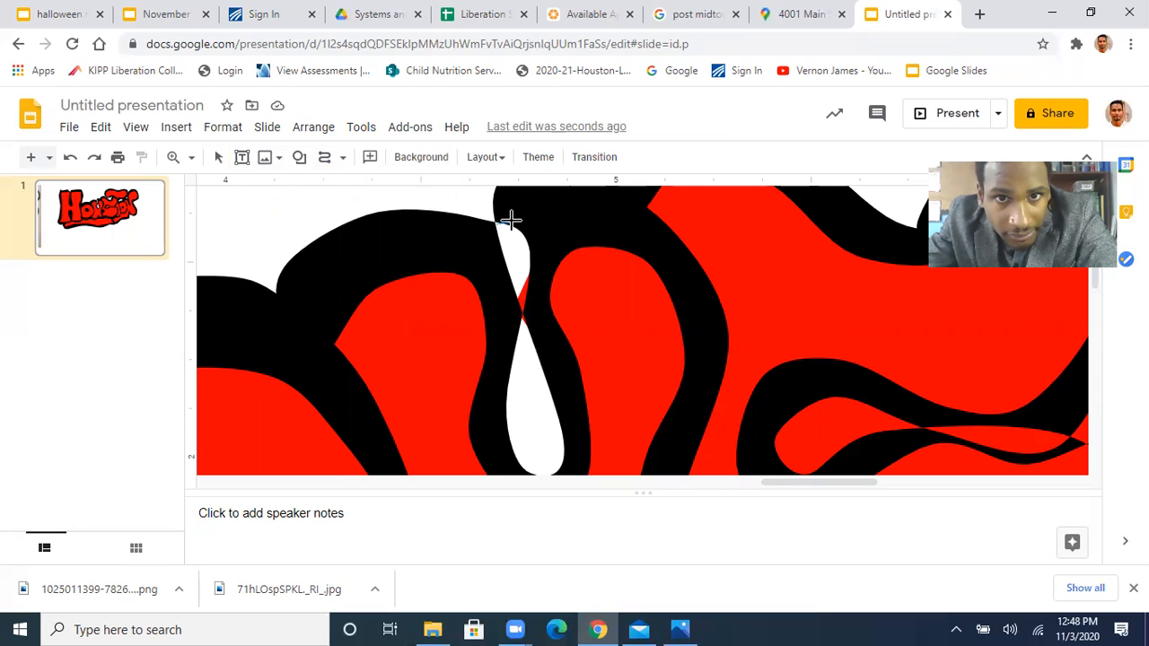
left_click(496, 209)
left_click(541, 234)
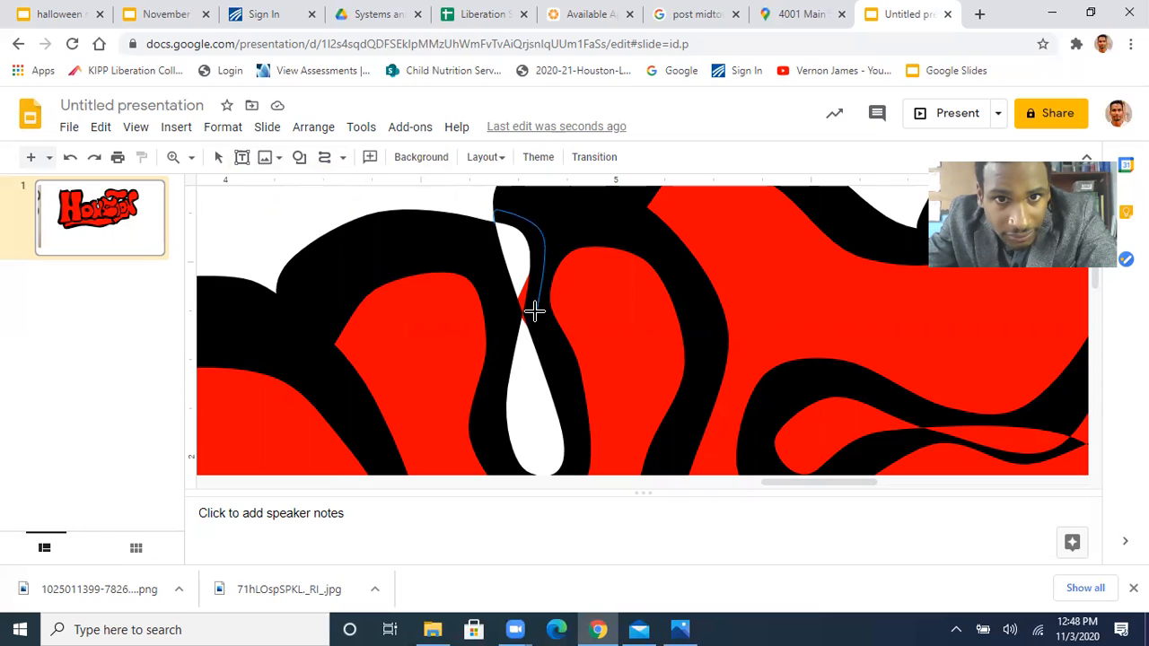
left_click(544, 345)
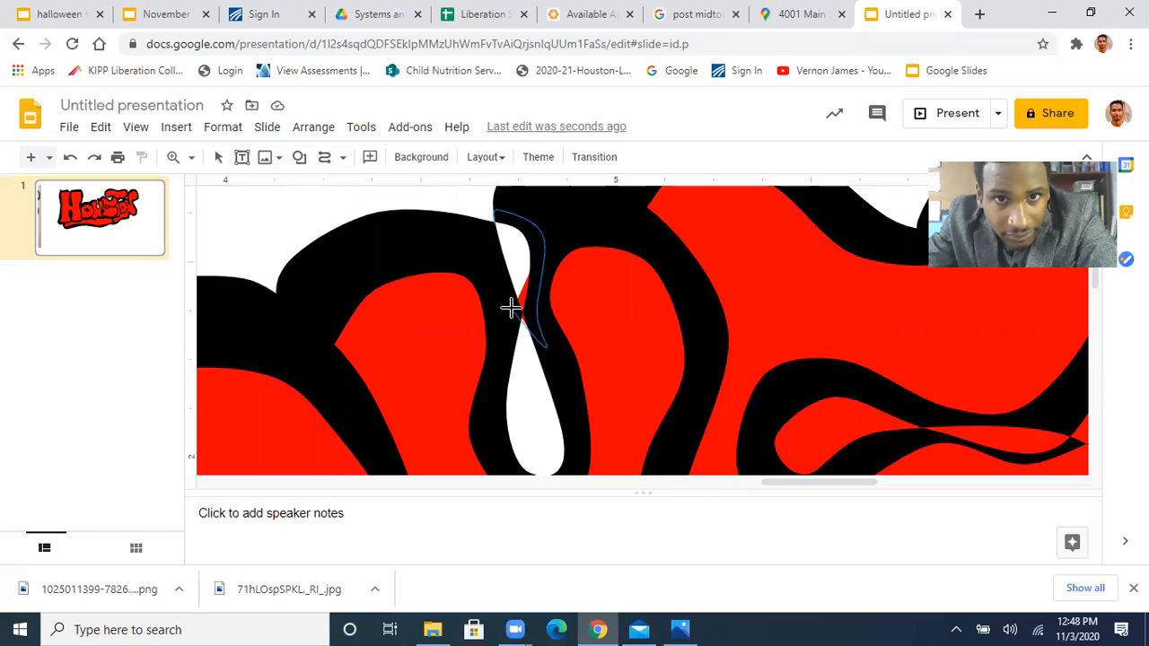
left_click(492, 229)
Fill the patch above the U's teardrop opening with black and make its border transparent
left_click(370, 158)
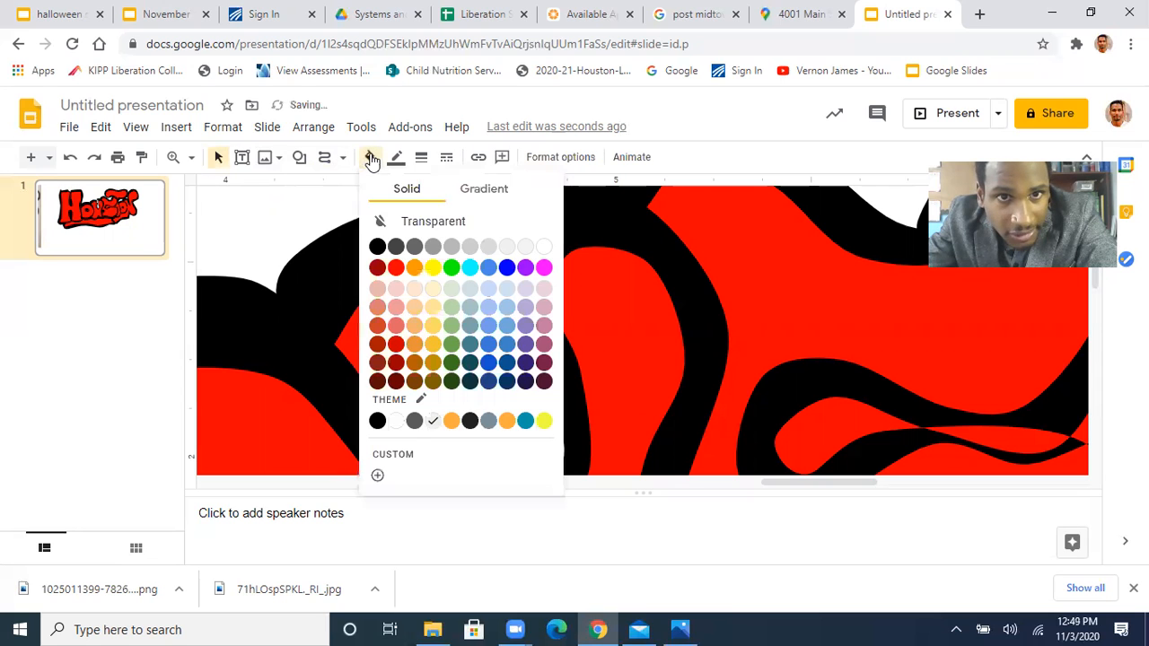
left_click(377, 248)
left_click(393, 167)
left_click(438, 188)
left_click(275, 223)
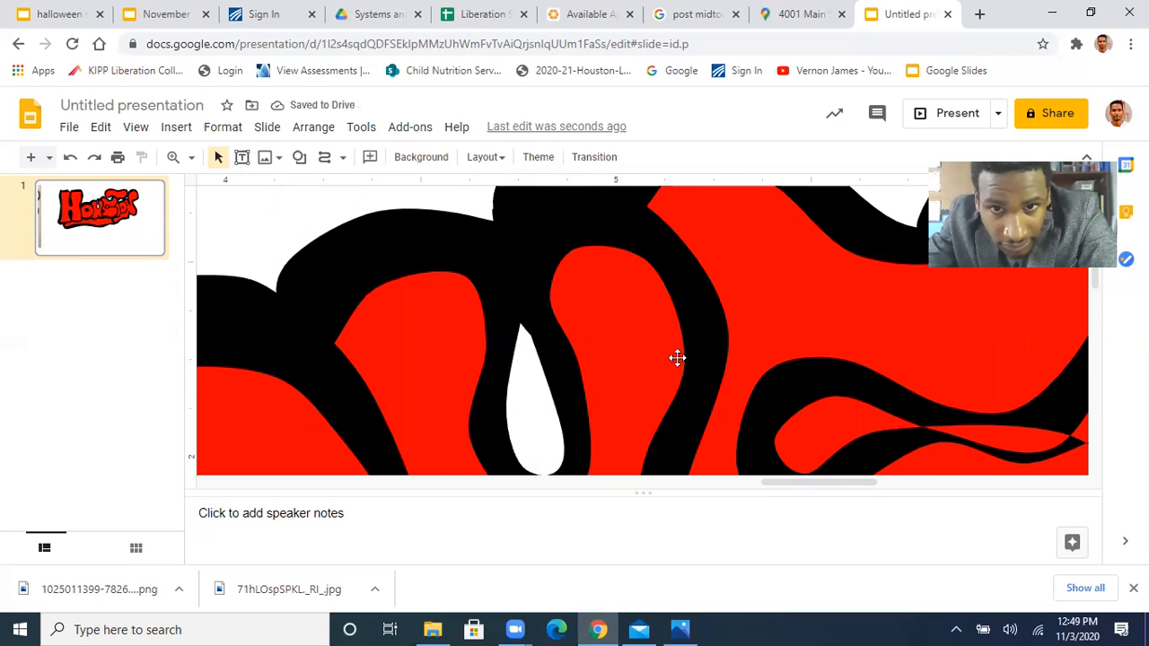
Draw a closed curve around the thin red sliver splitting the black outline in the middle of the S
scroll(677, 358, "down", 3)
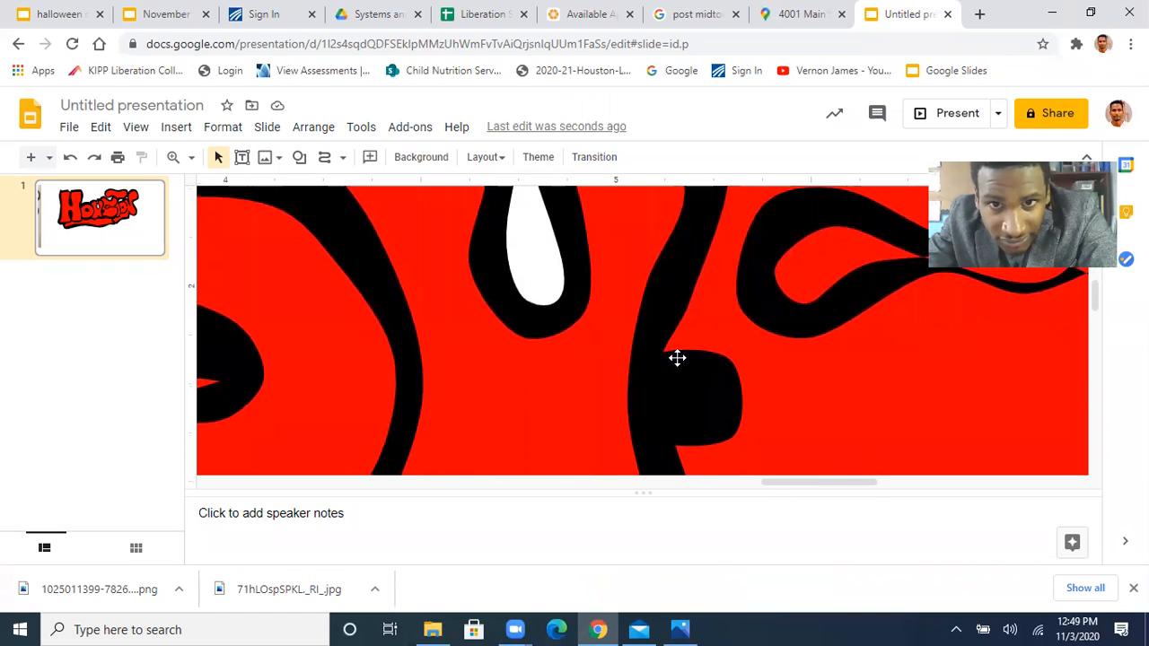
scroll(677, 357, "right", 4)
scroll(677, 357, "left", 1)
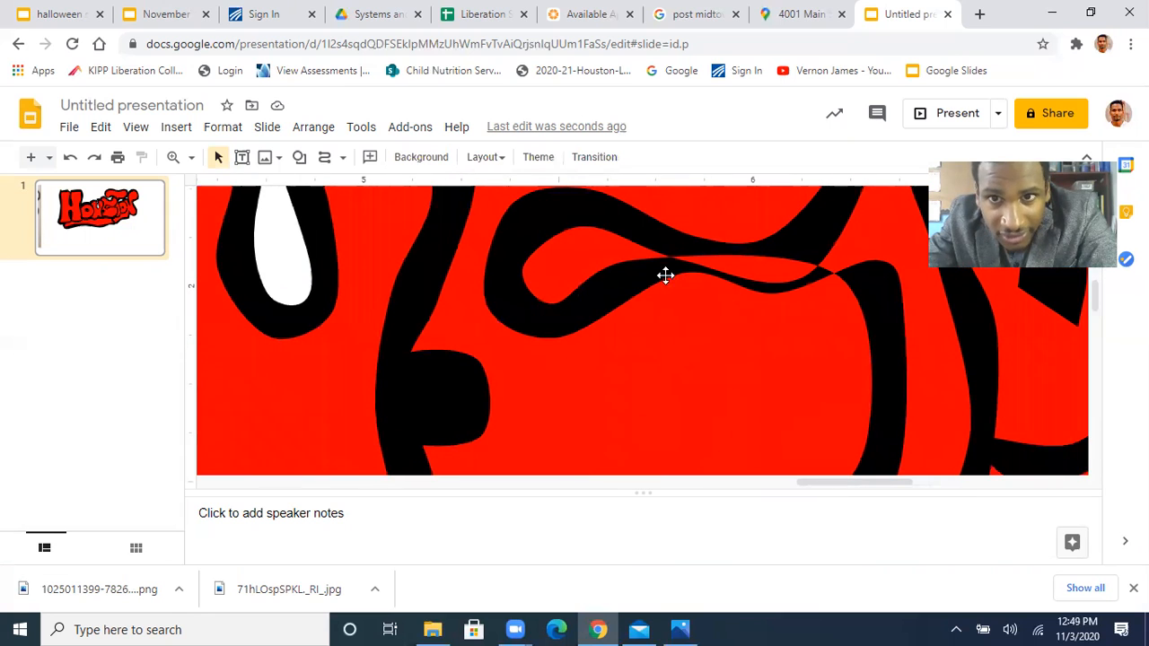
left_click(325, 158)
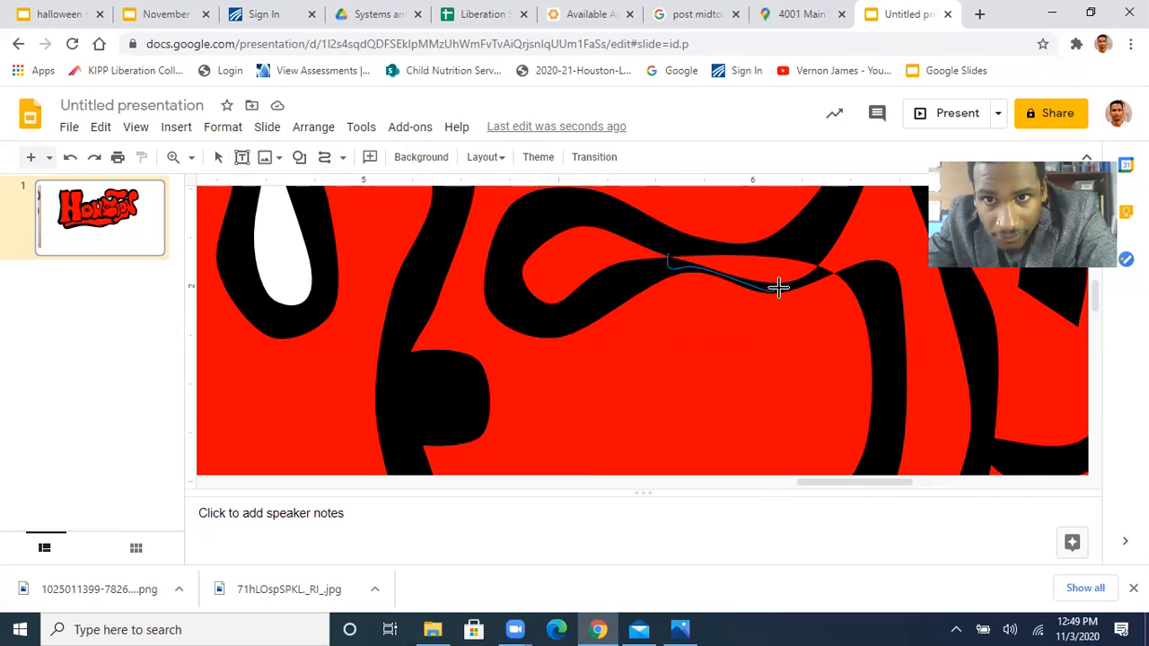
left_click(816, 270)
left_click(824, 240)
left_click(663, 245)
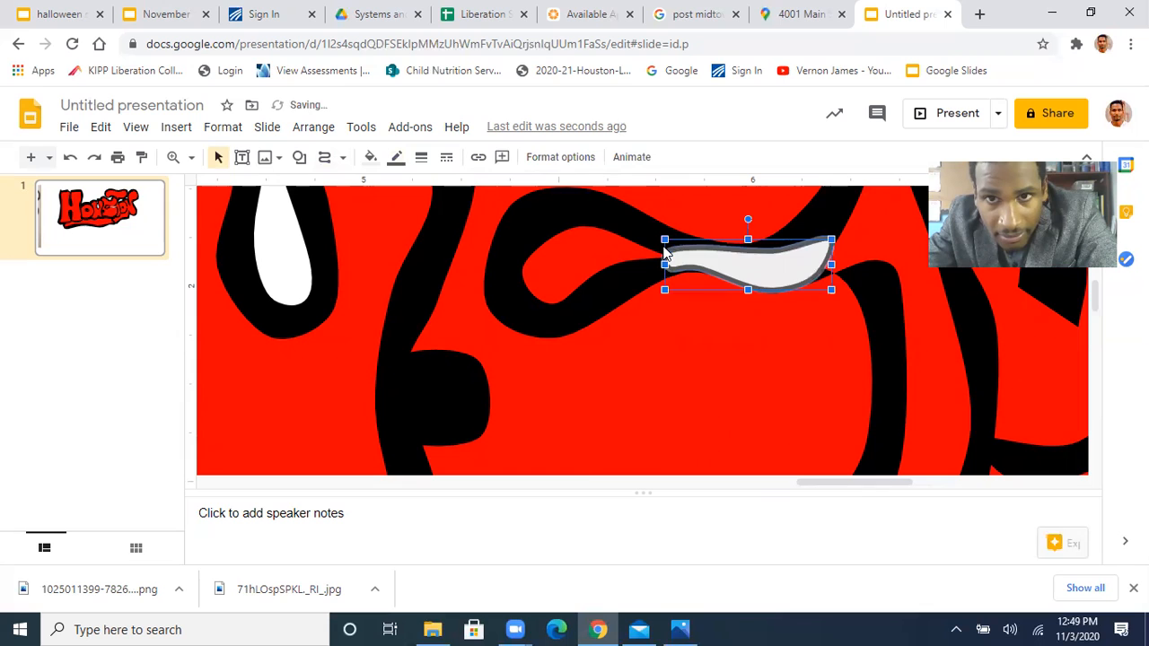
Make the border of the S sliver patch transparent and fill it with black
left_click(395, 157)
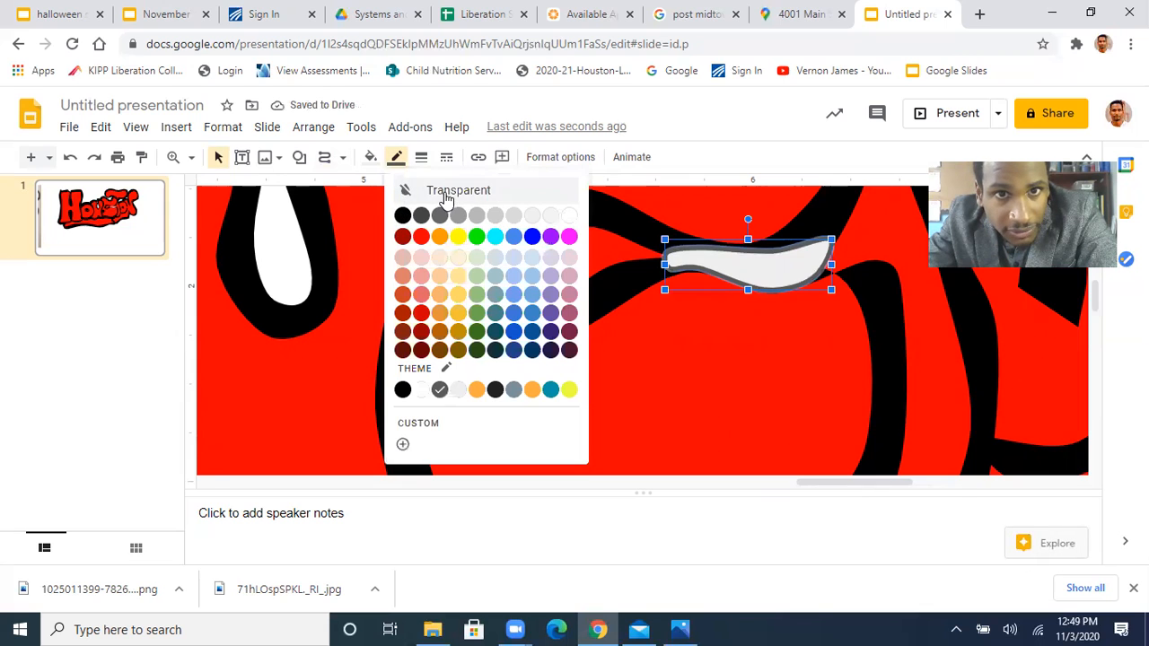
left_click(437, 193)
left_click(370, 159)
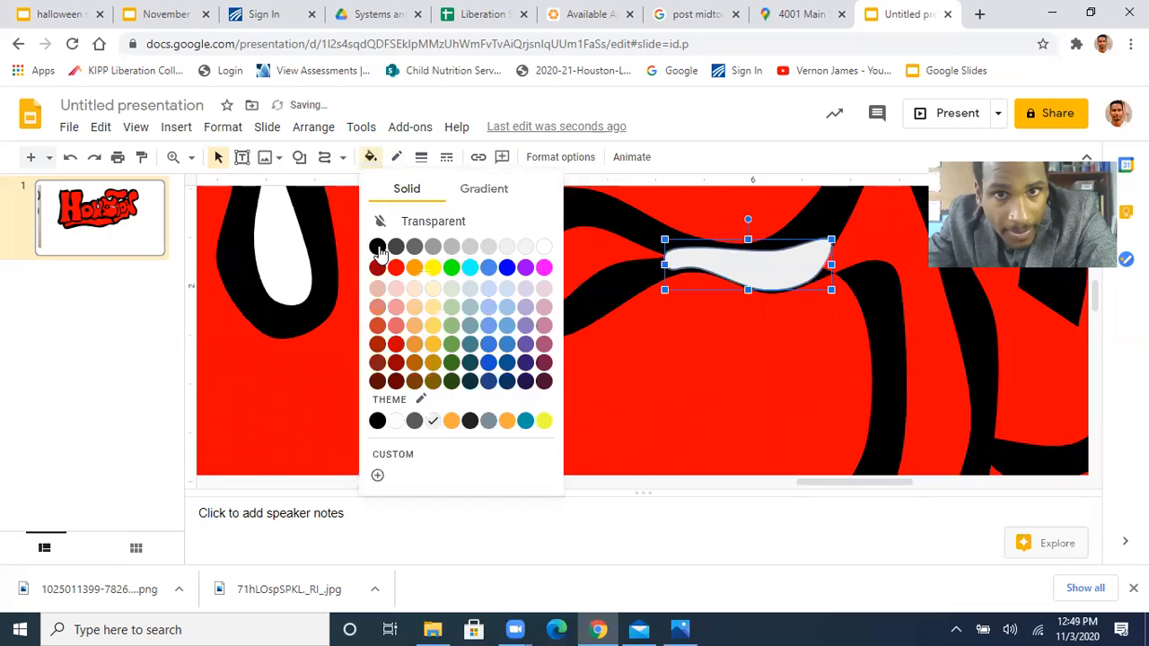
left_click(378, 247)
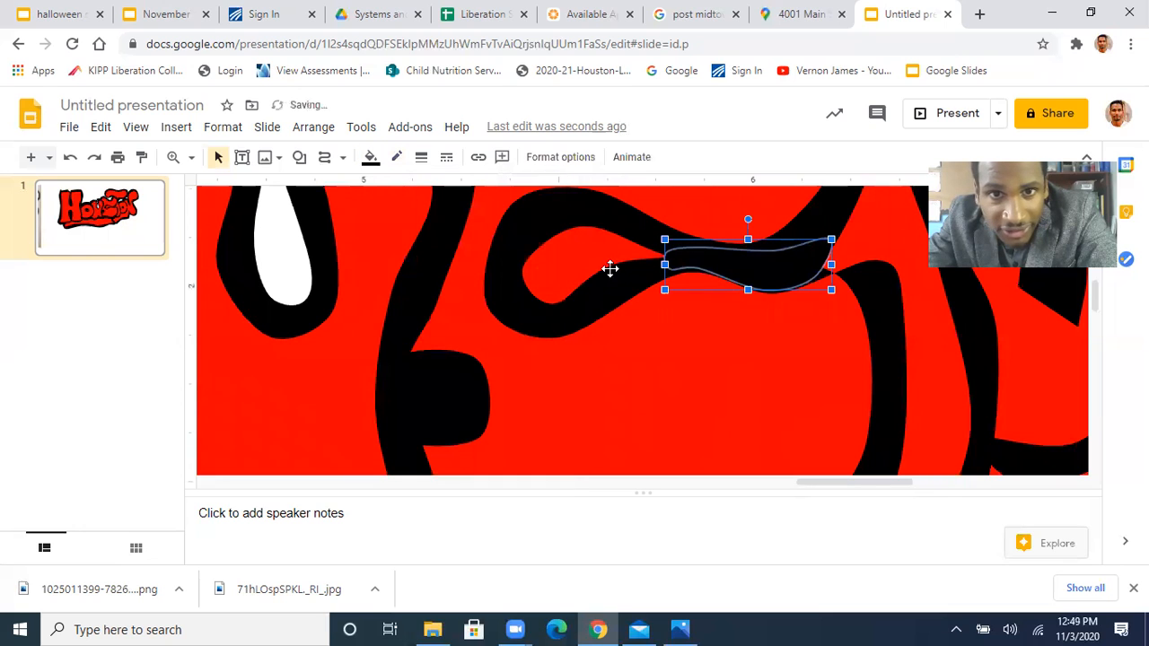
left_click(550, 311)
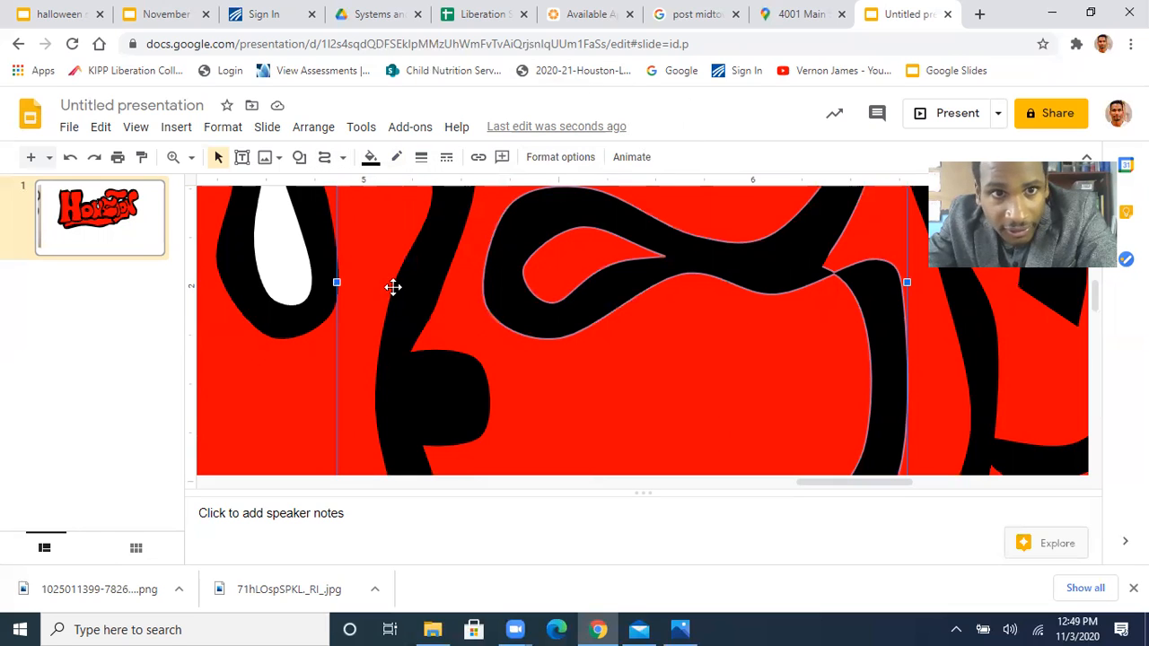
left_click(287, 259)
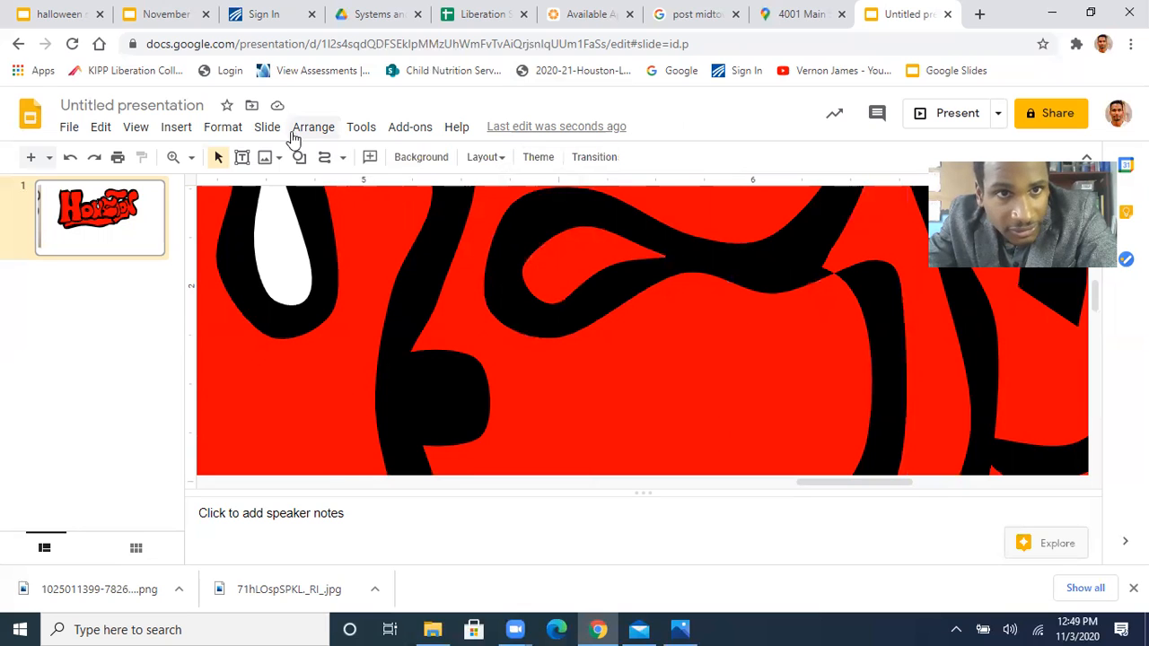
Draw a closed curve over the thin joint between the S's middle stroke and its black right-hand curve
left_click(325, 159)
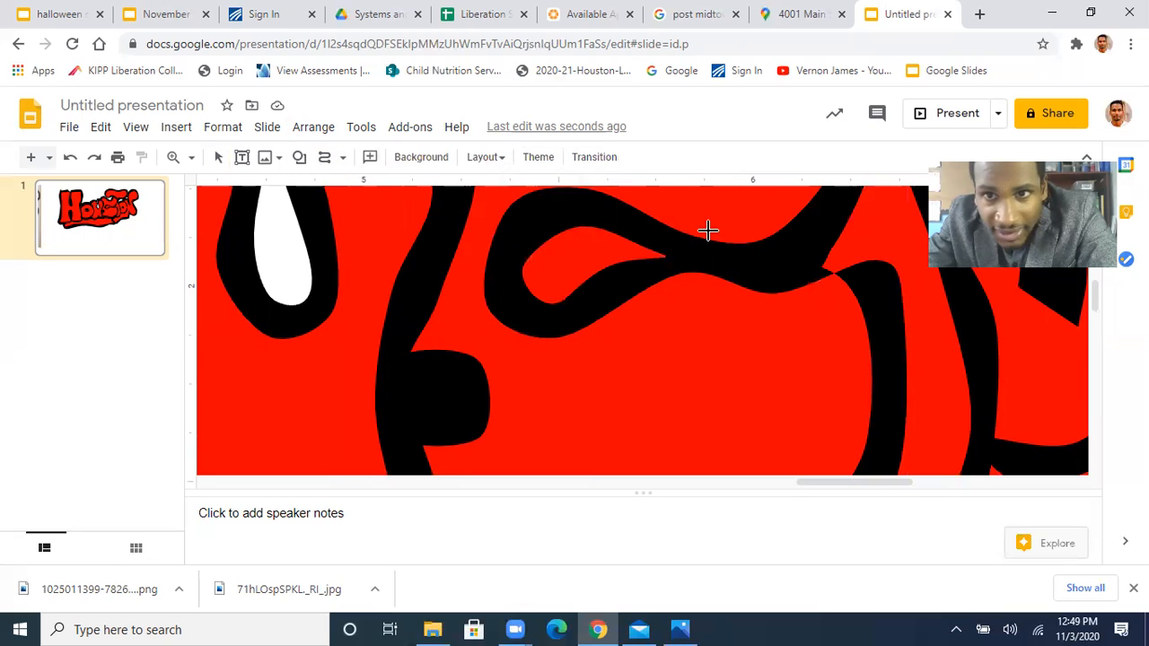
left_click(820, 267)
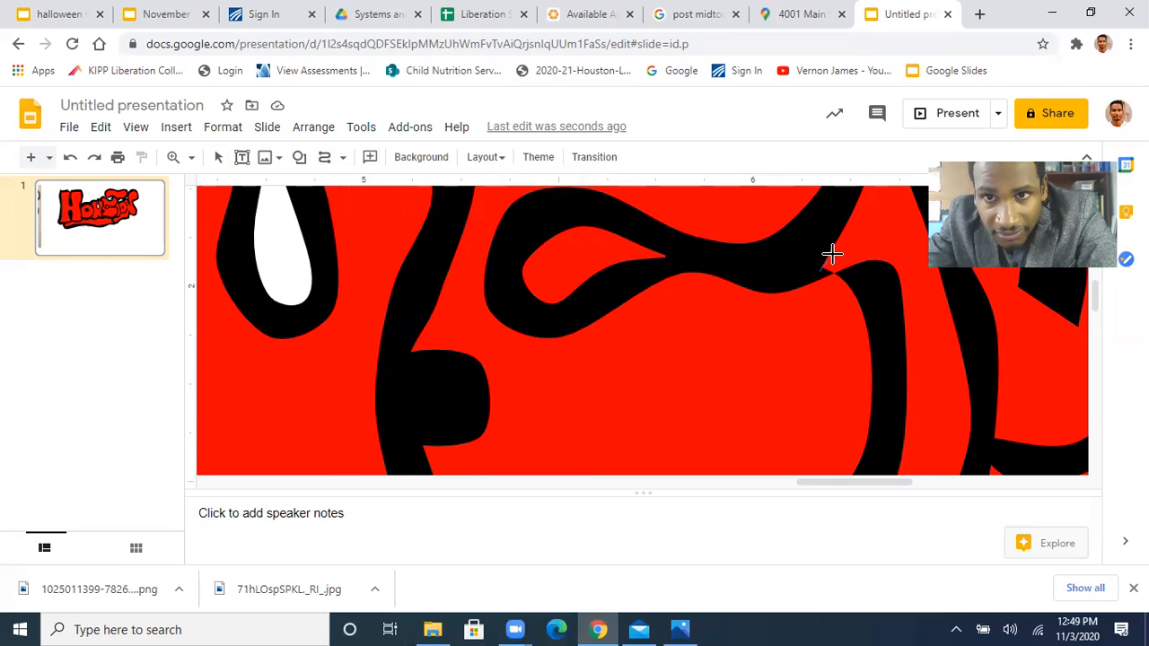
left_click(848, 252)
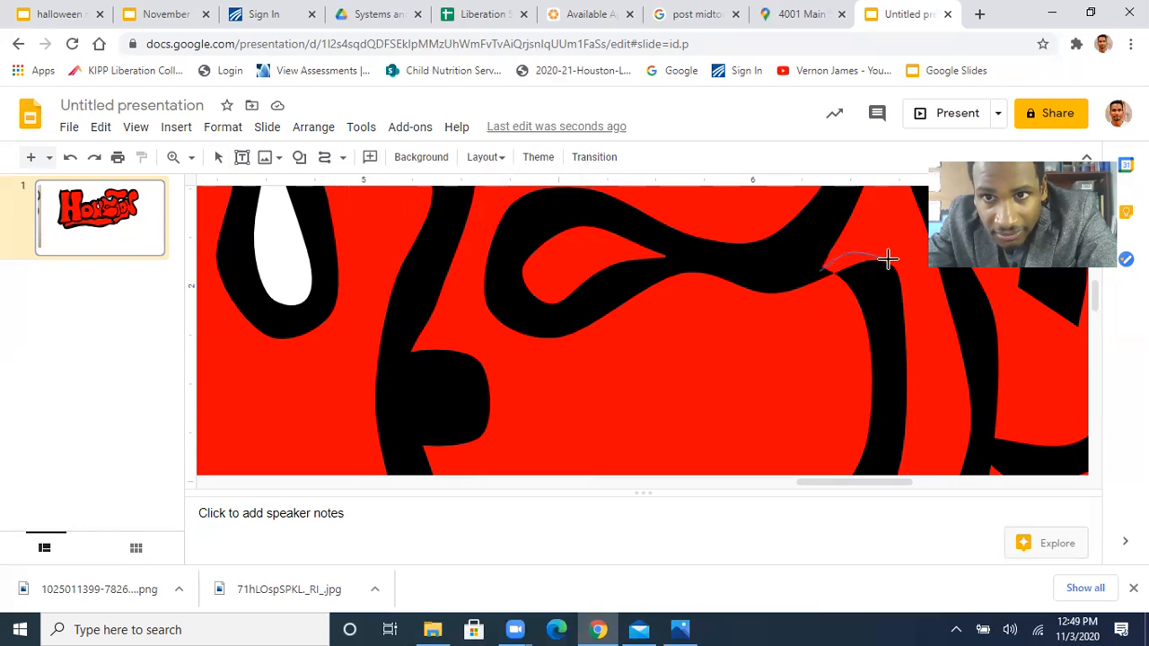
left_click(900, 314)
left_click(823, 274)
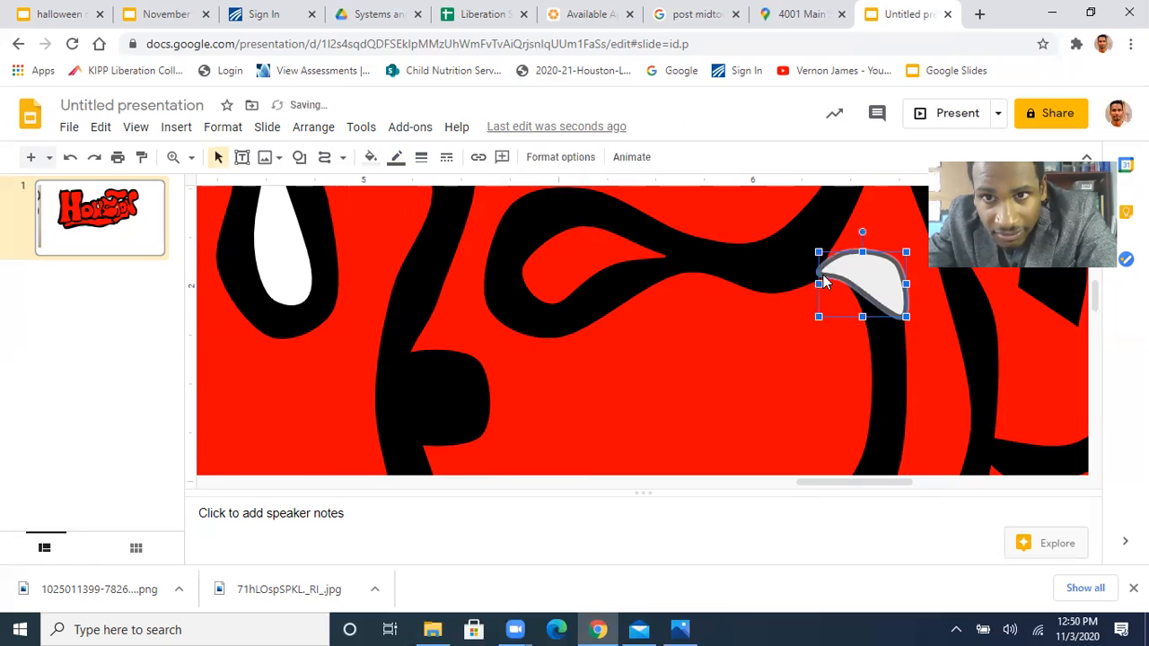
Fill the patch at the S's right-hand joint with black and make its border transparent
left_click(371, 157)
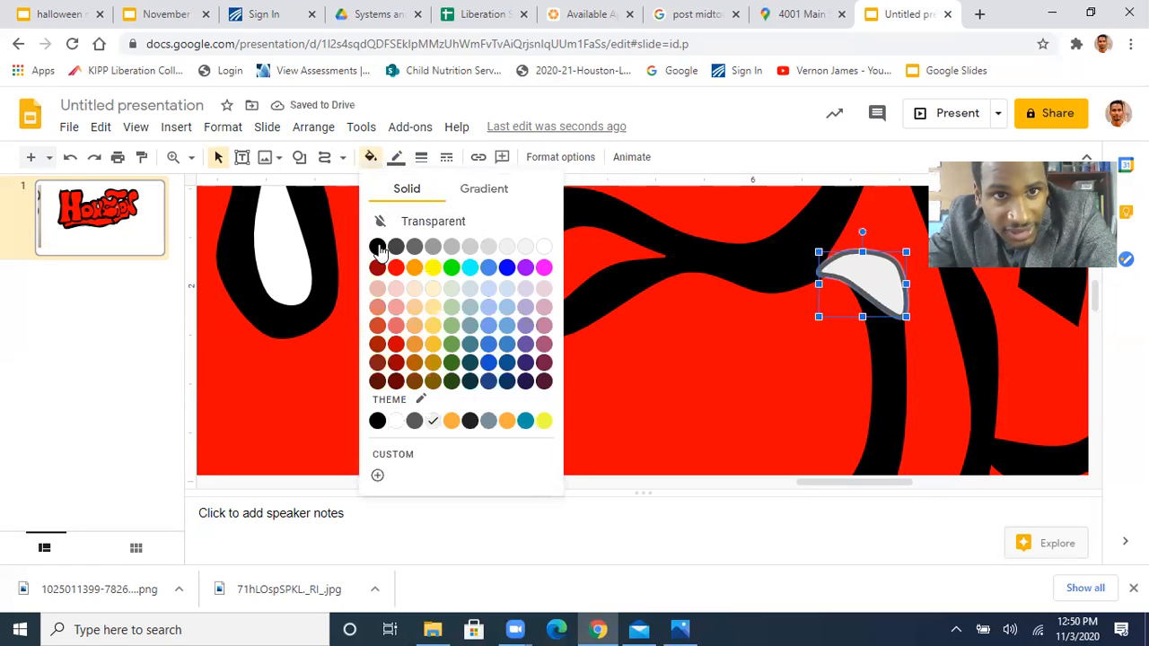
left_click(393, 228)
left_click(396, 158)
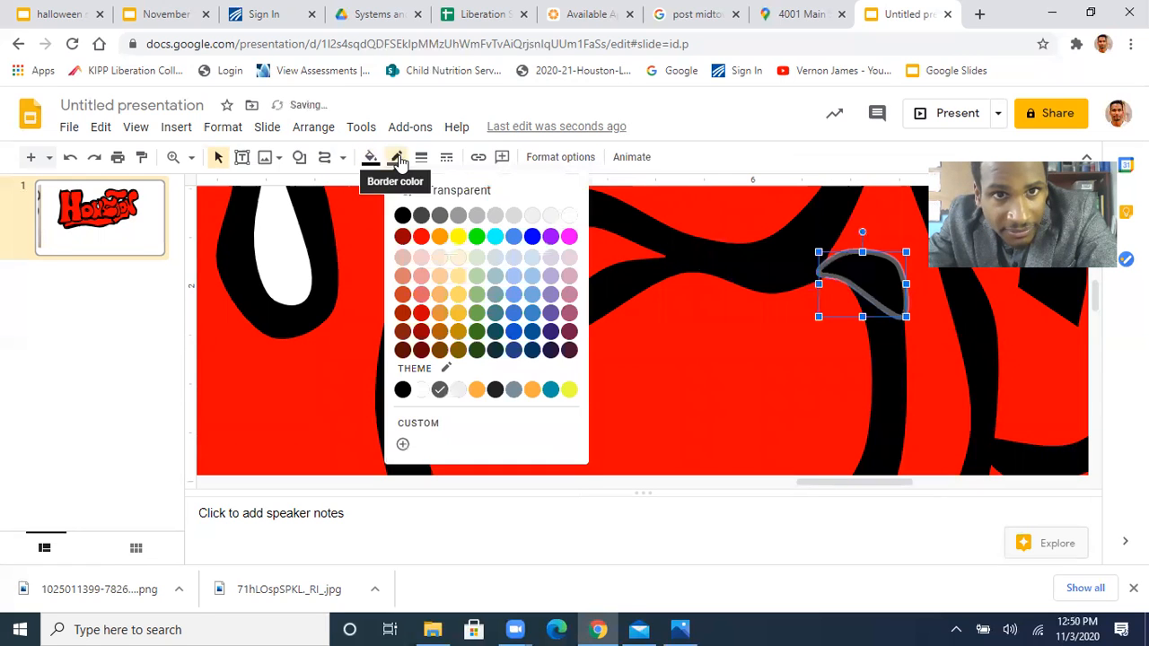
left_click(441, 195)
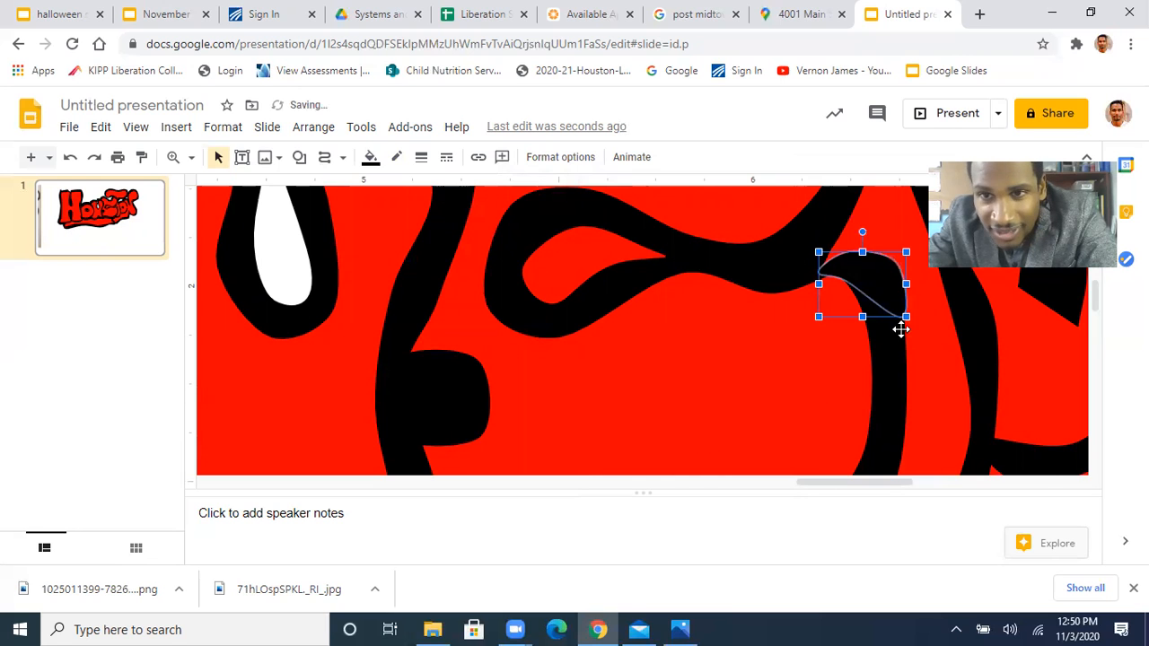
Examine the T, O and N up close and the whole lettering at fit size for remaining outline flaws
scroll(673, 344, "right", 6)
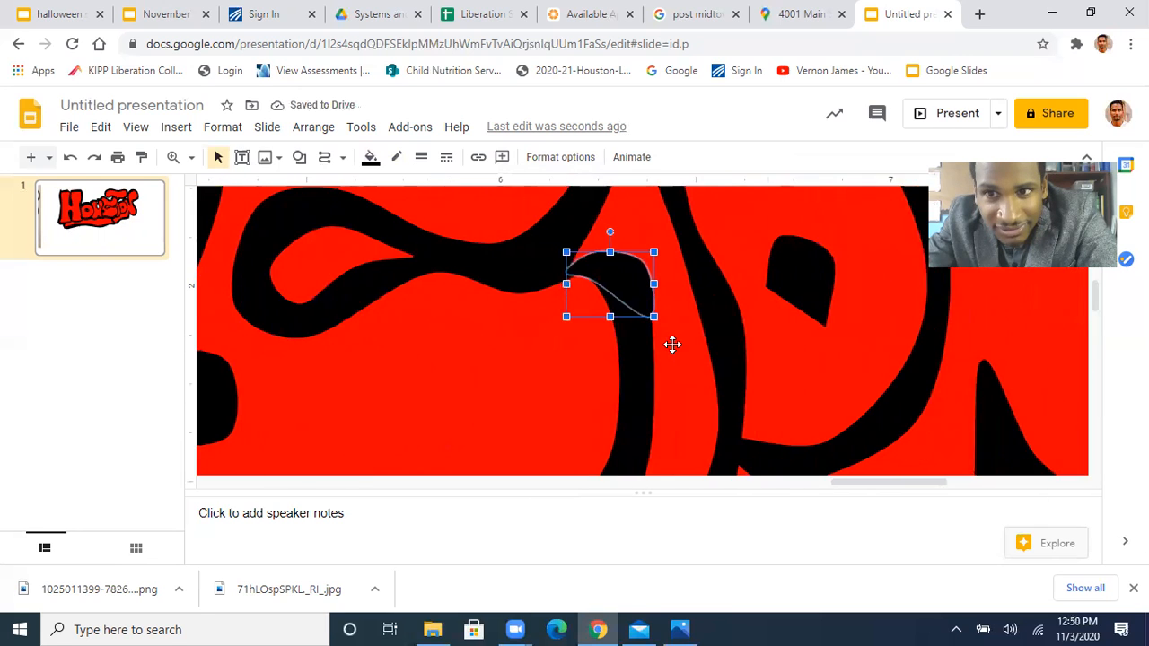
scroll(673, 344, "down", 3)
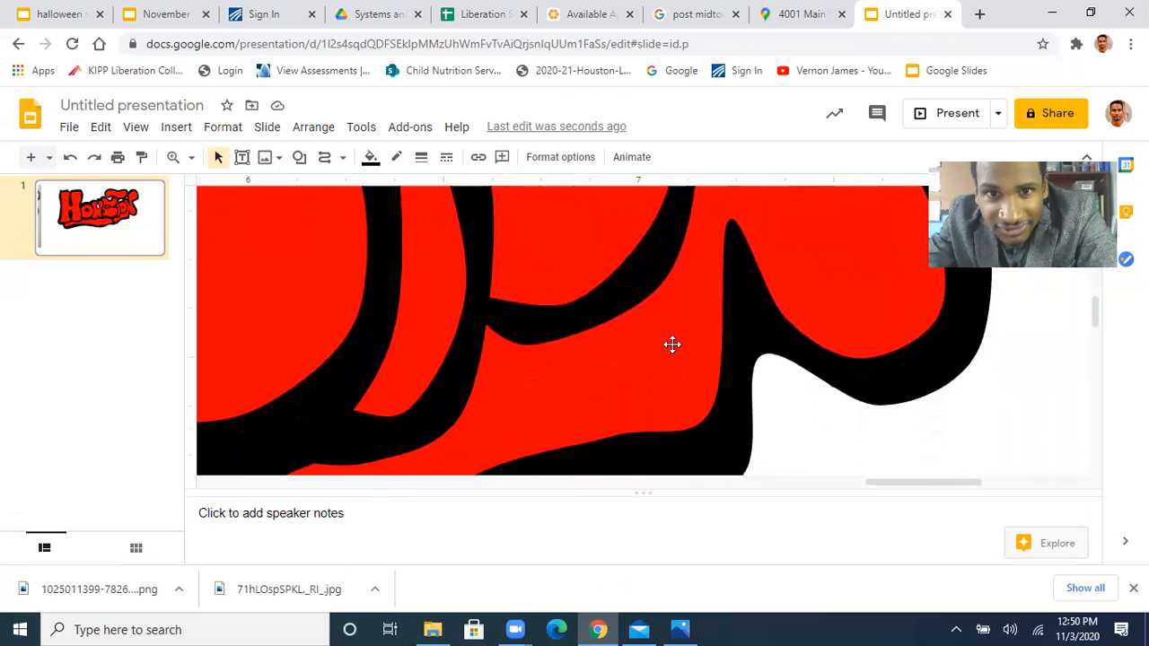
scroll(672, 344, "up", 5)
scroll(672, 344, "up", 8)
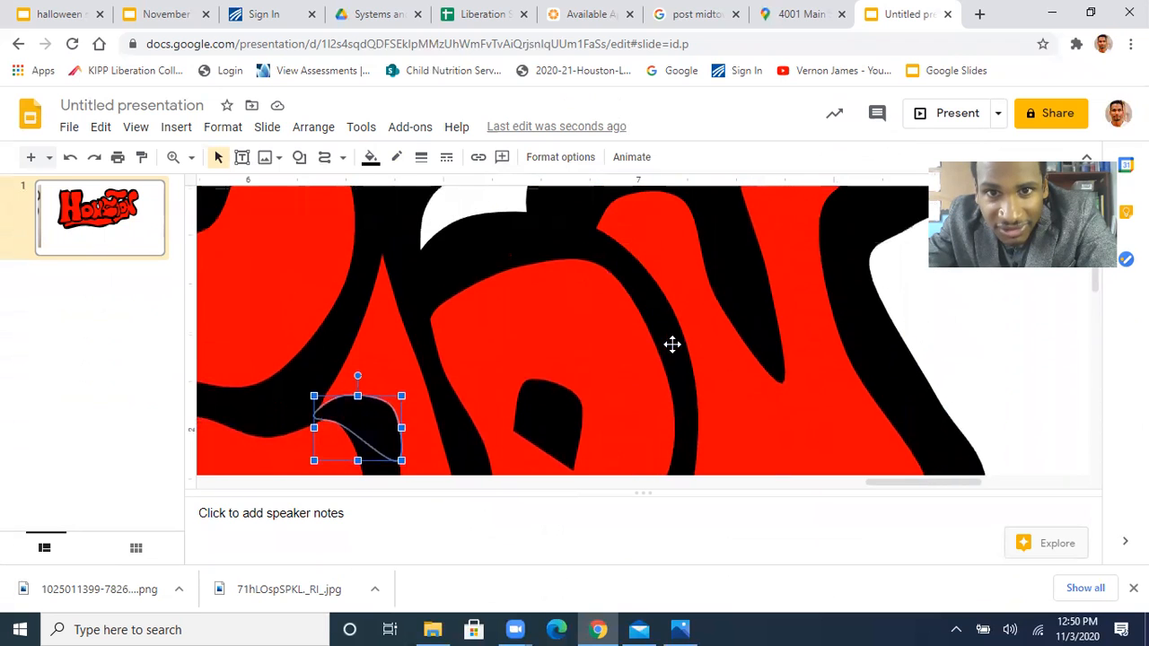
scroll(673, 344, "down", 10)
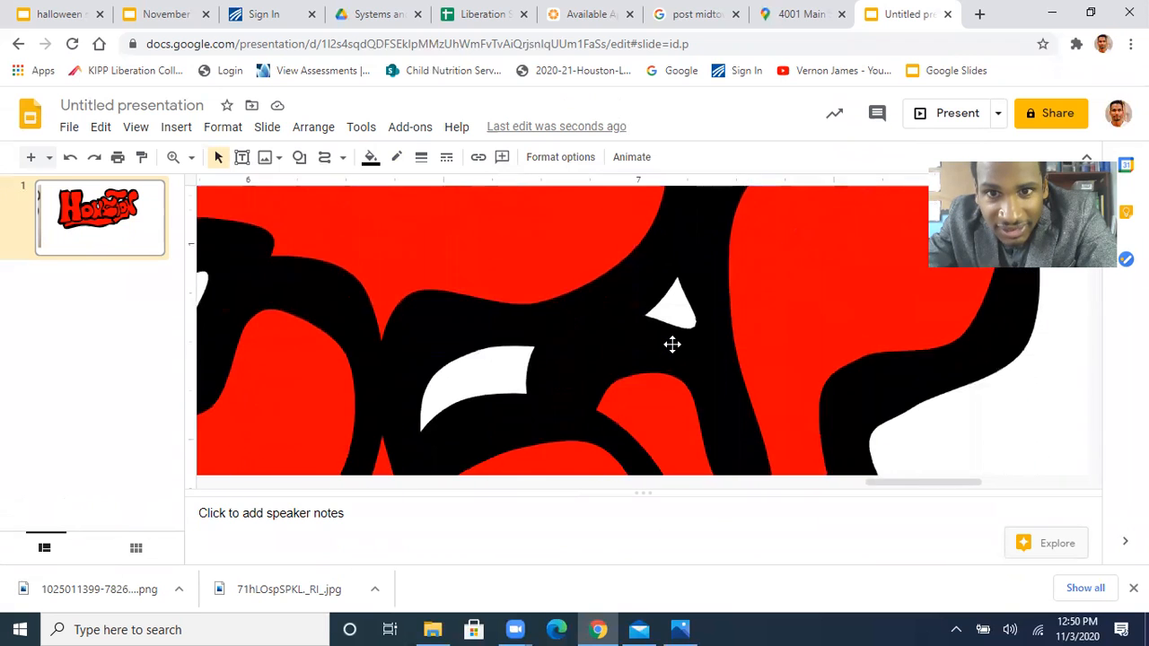
scroll(673, 344, "down", 3)
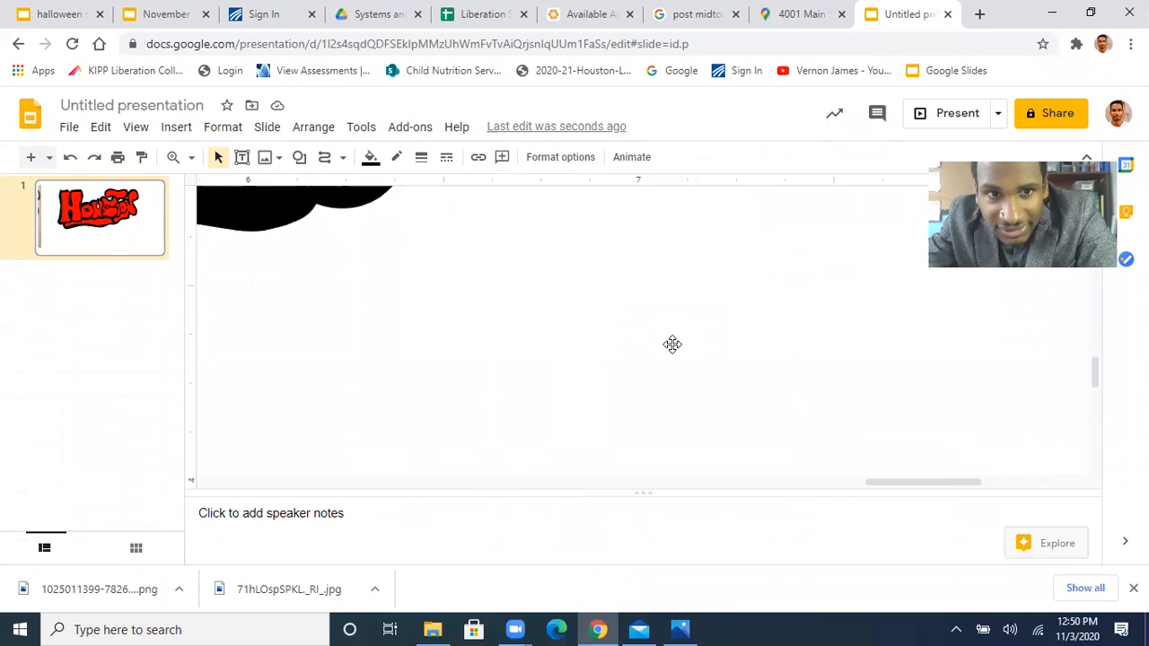
scroll(672, 344, "left", 5)
scroll(673, 344, "right", 6)
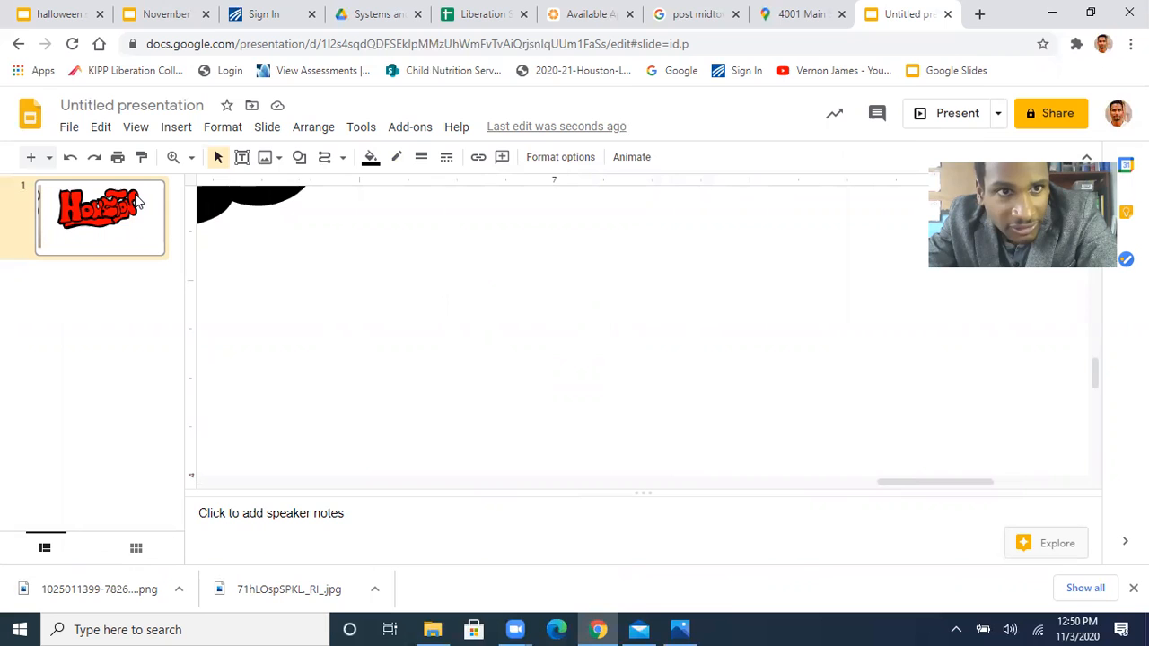
left_click(190, 158)
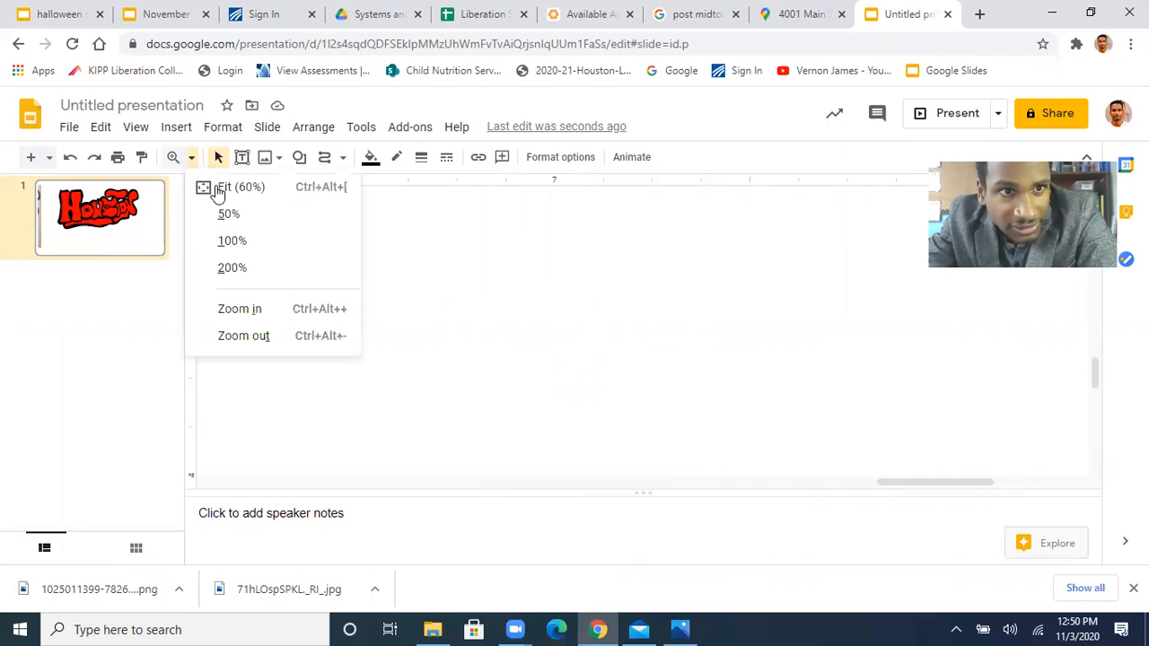
left_click(241, 189)
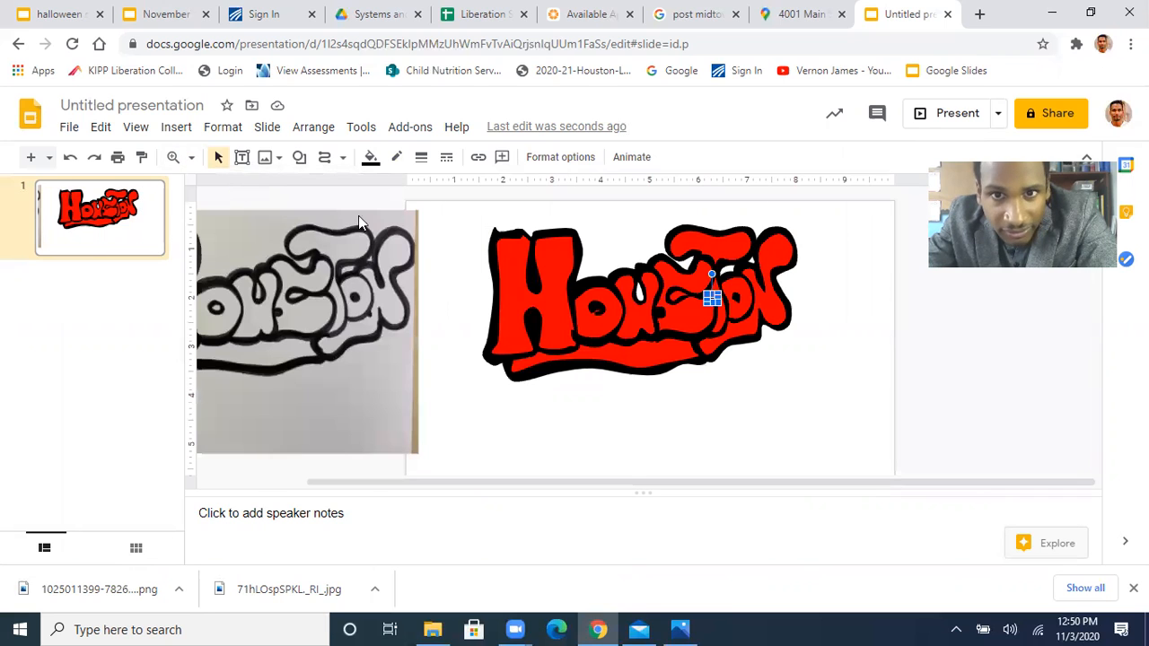
left_click(469, 294)
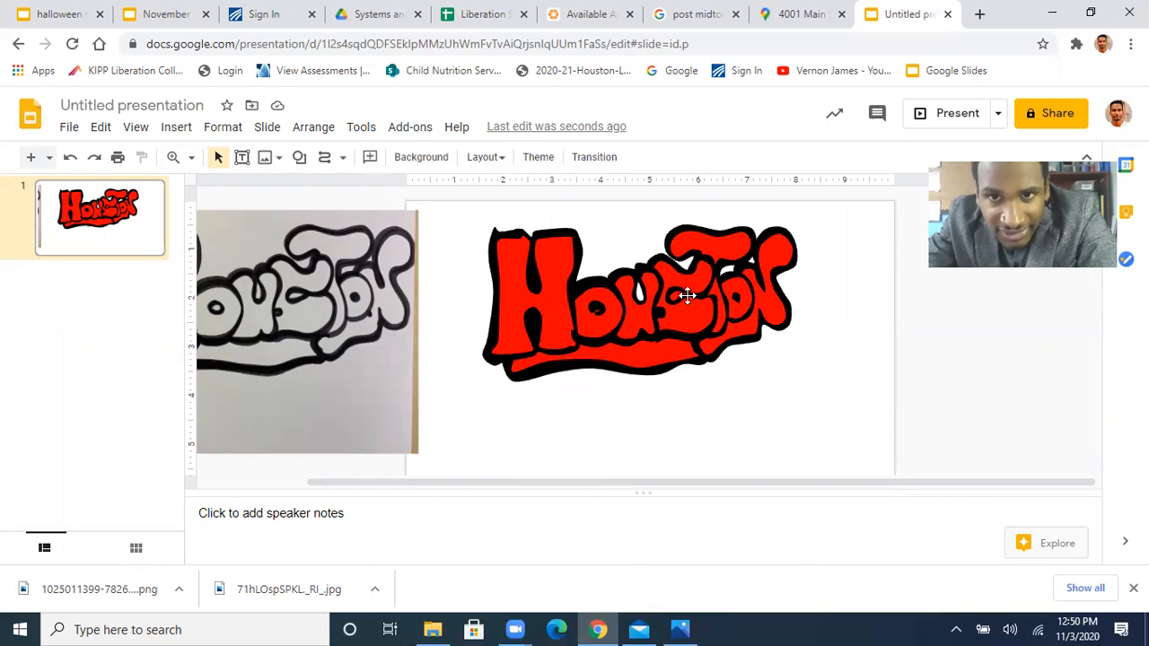
left_click(586, 342)
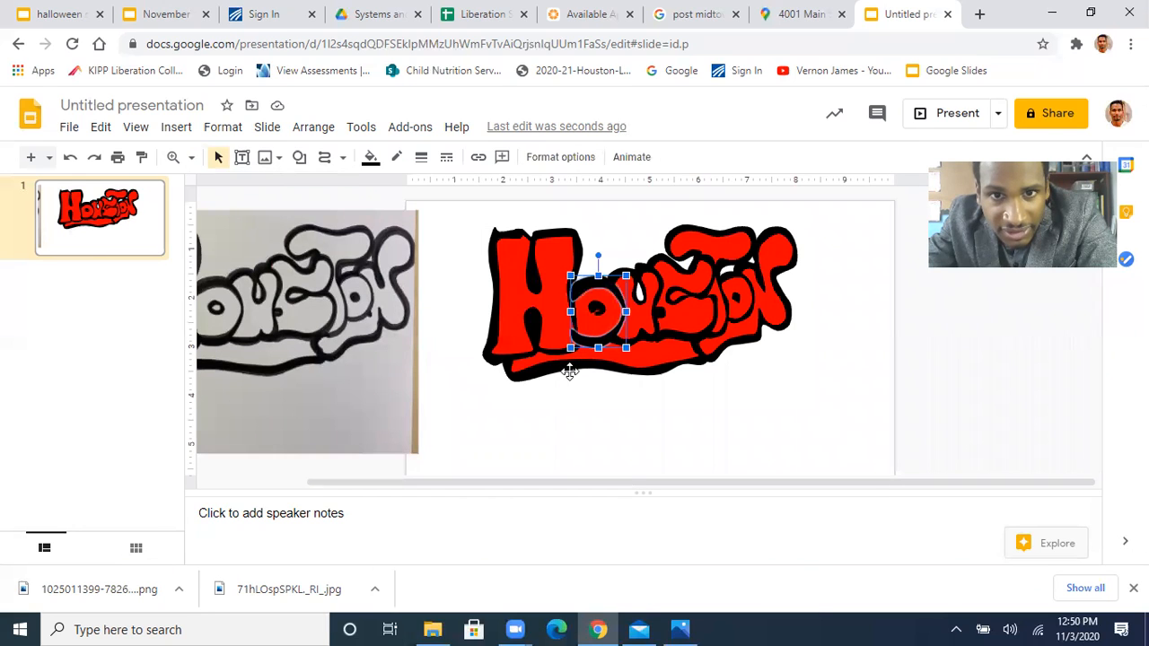
left_click(579, 429)
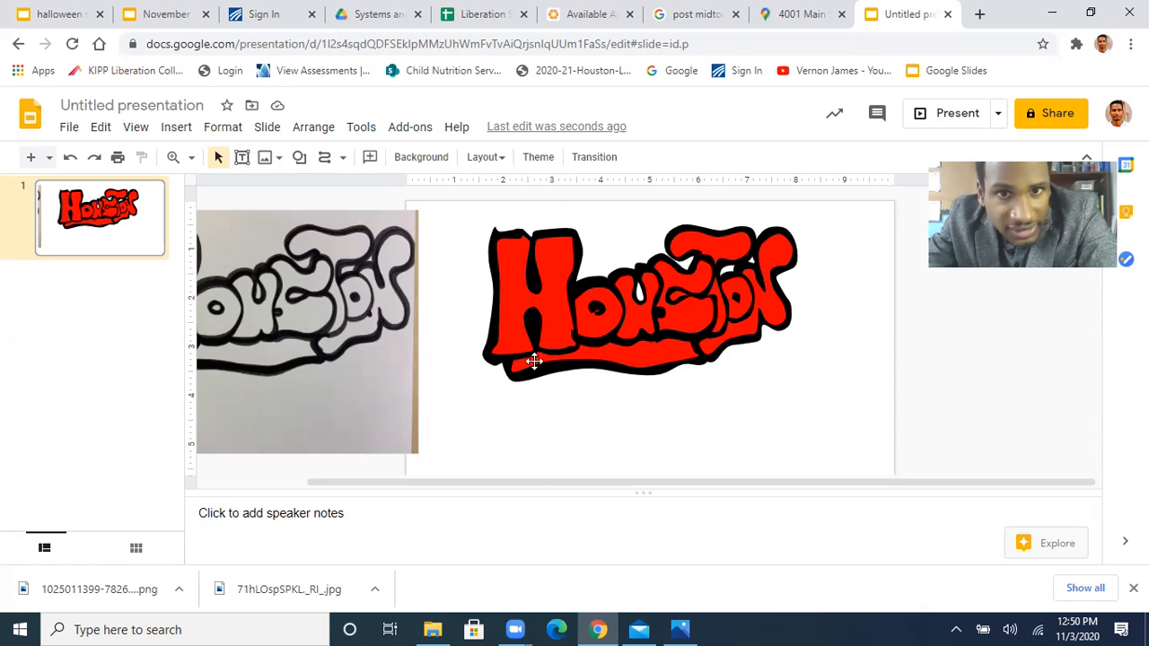
Edit the first O's black outline, moving its two lower-left curve points inward so it no longer overlaps the H's red leg
left_click(174, 159)
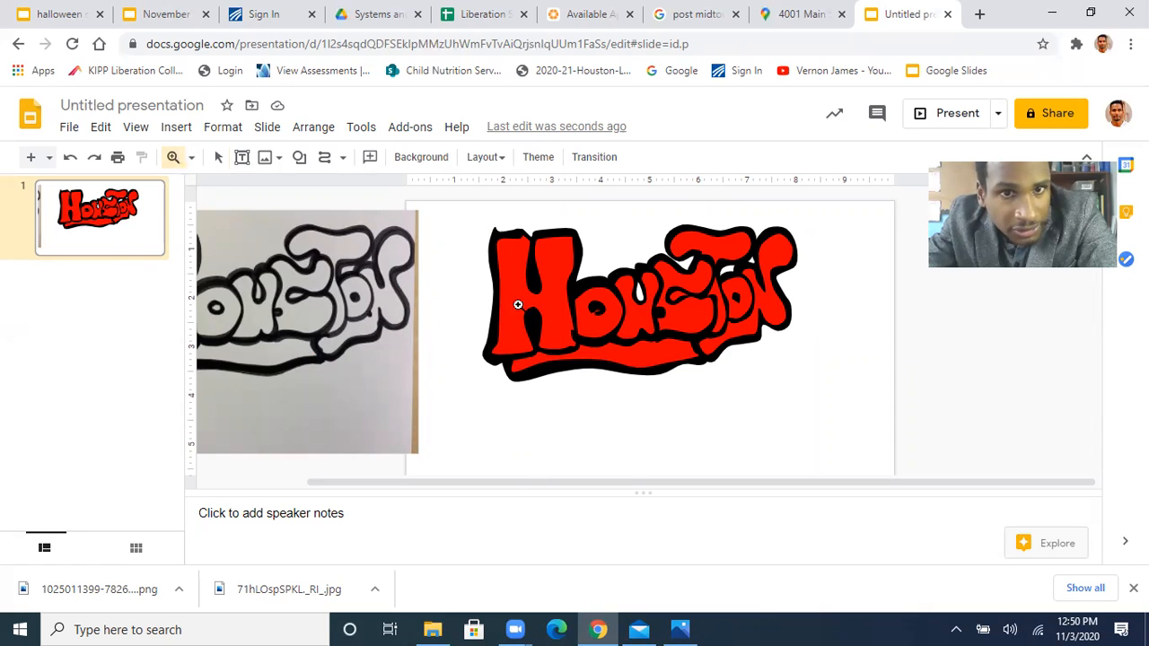
left_click(574, 342)
left_click(574, 342)
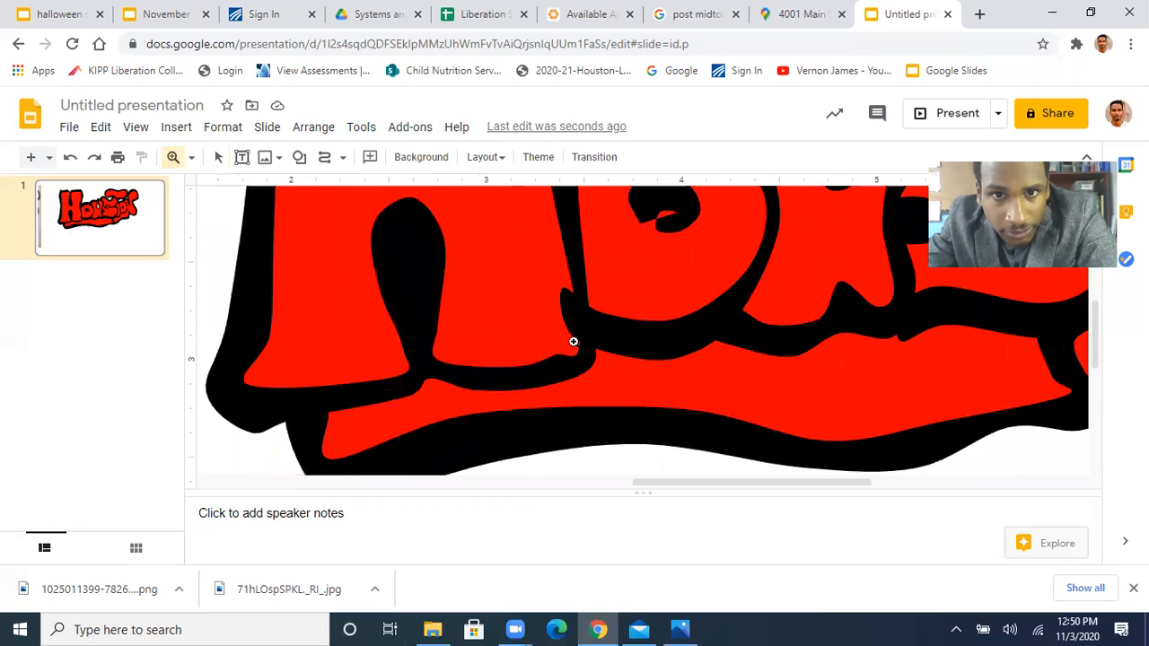
left_click(218, 158)
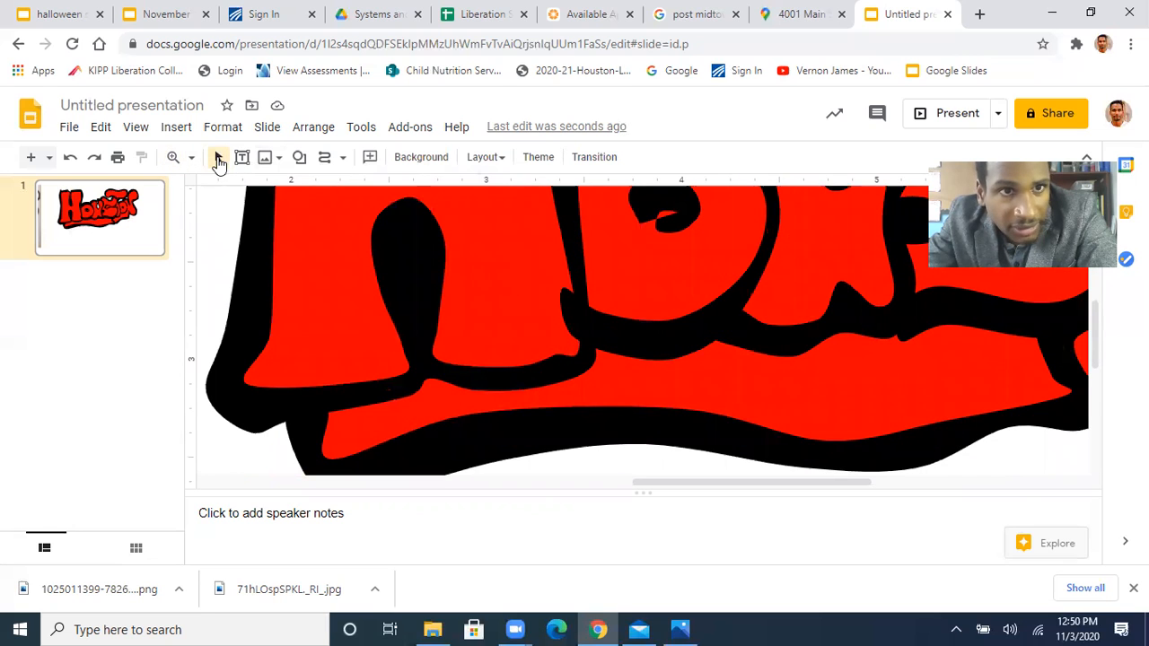
left_click(578, 317)
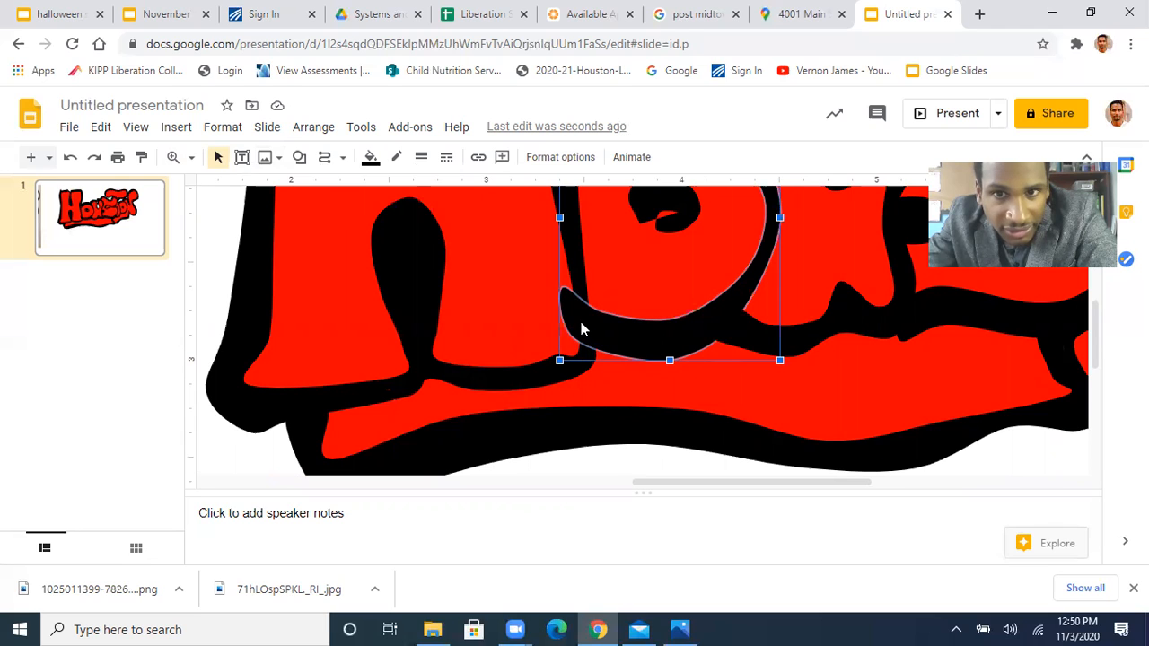
double_click(582, 330)
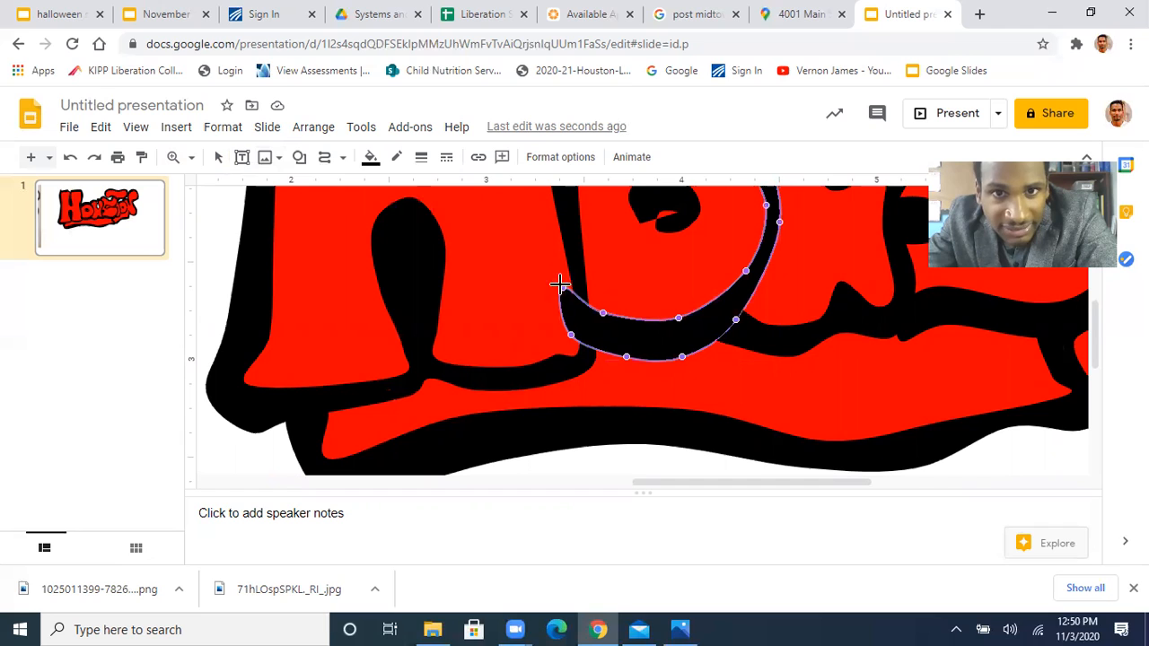
left_click_drag(561, 286, 585, 345)
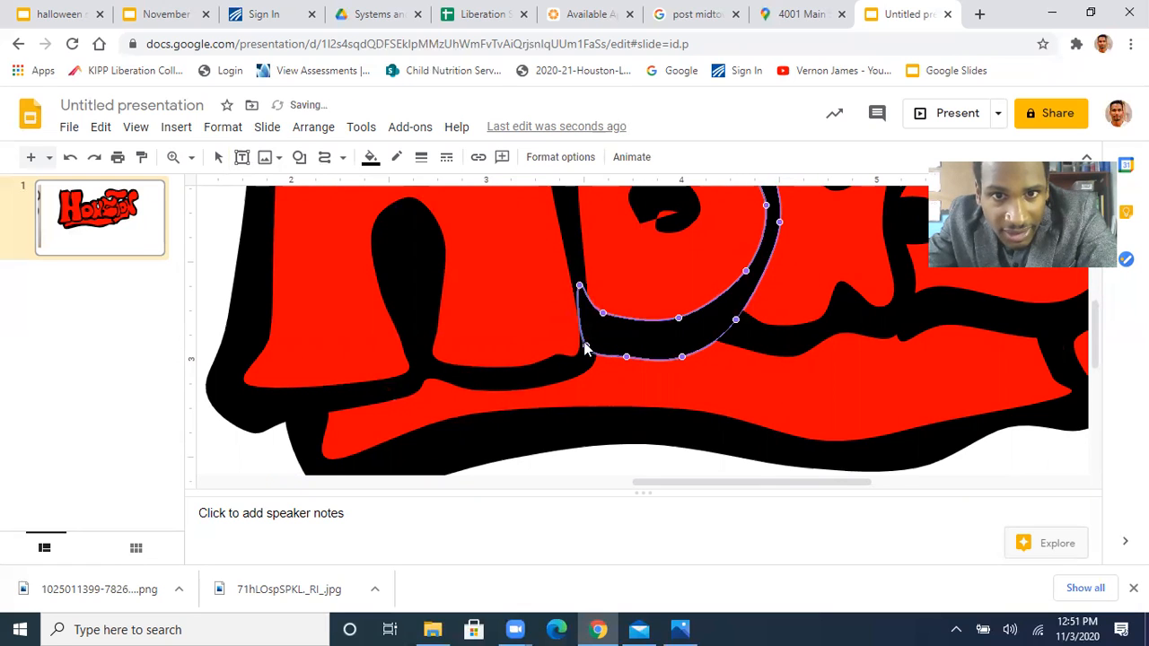
left_click_drag(585, 343, 587, 350)
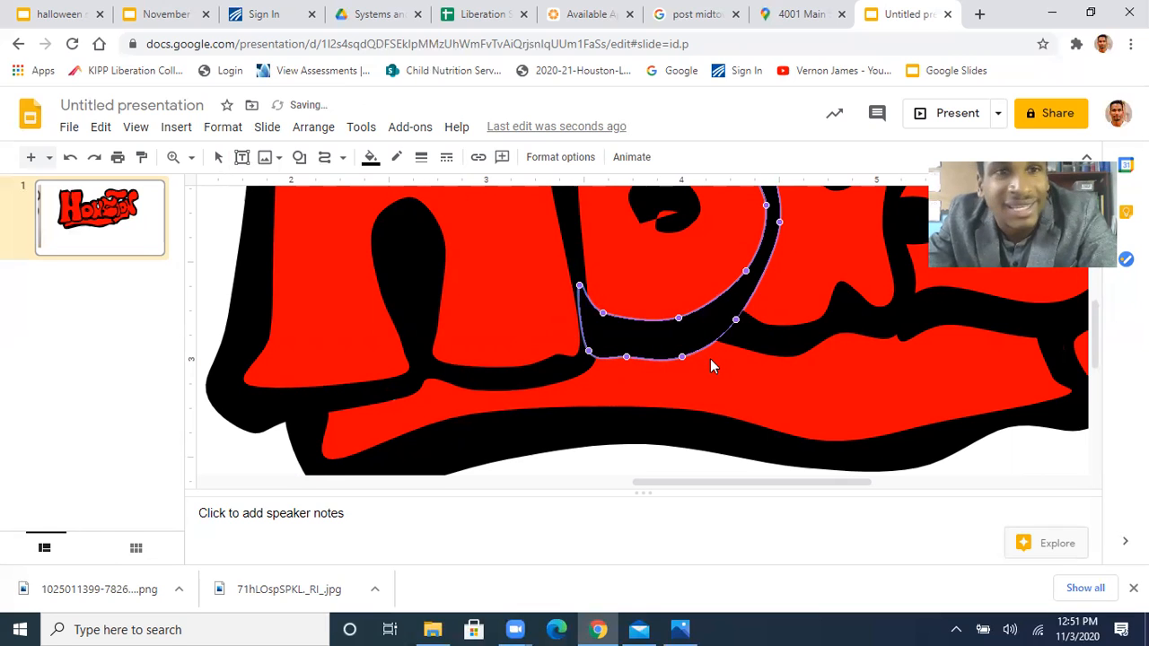
left_click(271, 449)
left_click(231, 224)
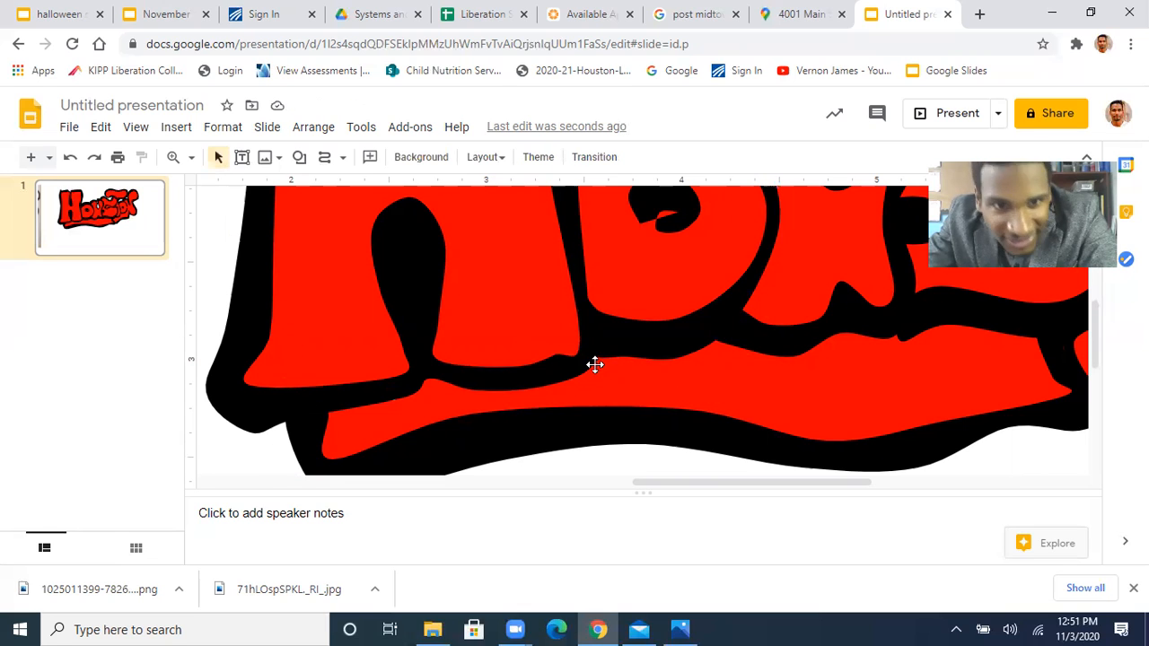
Draw a closed teardrop curve around the red opening in the upper part of the S
scroll(790, 326, "up", 3)
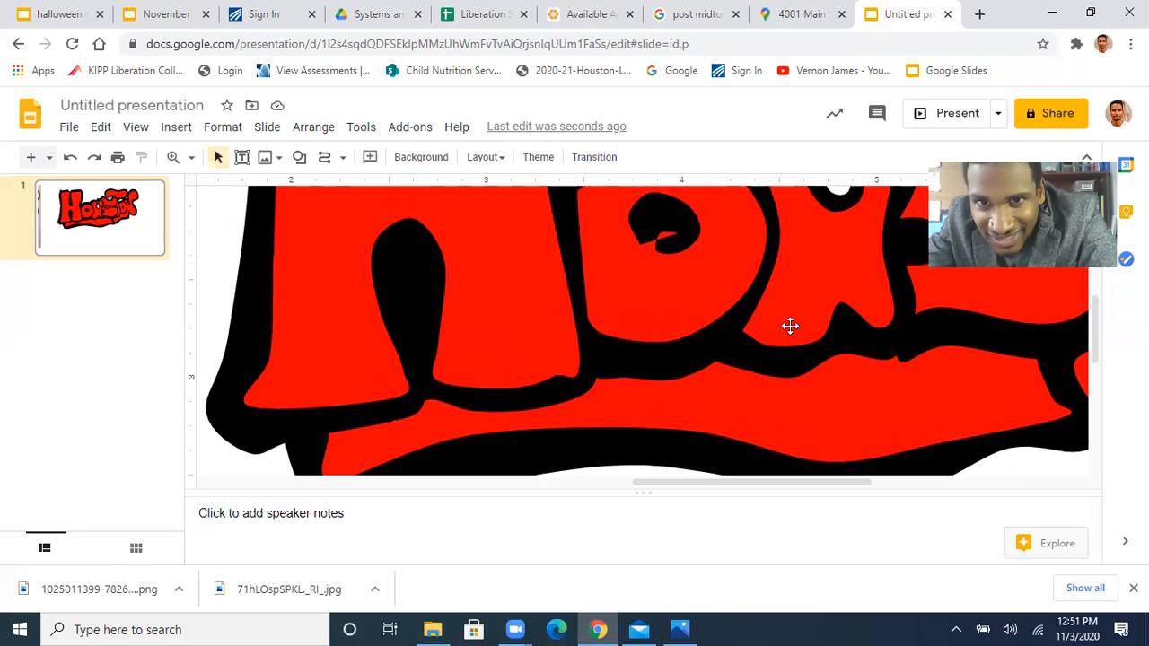
scroll(790, 326, "right", 3)
scroll(790, 326, "right", 2)
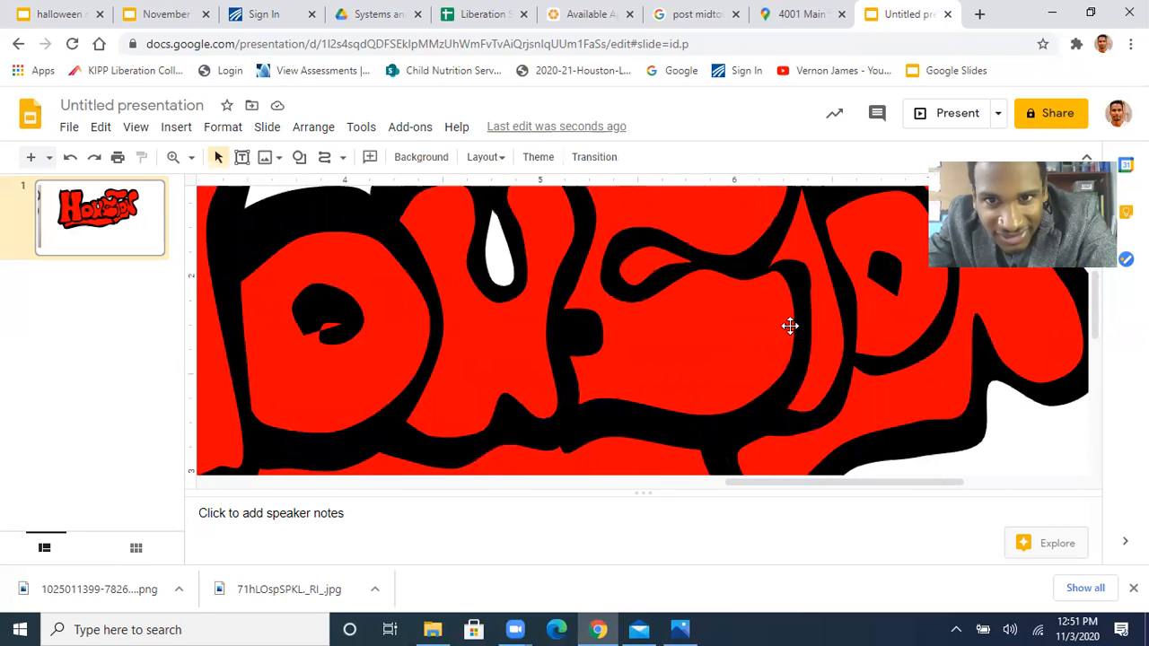
left_click(325, 158)
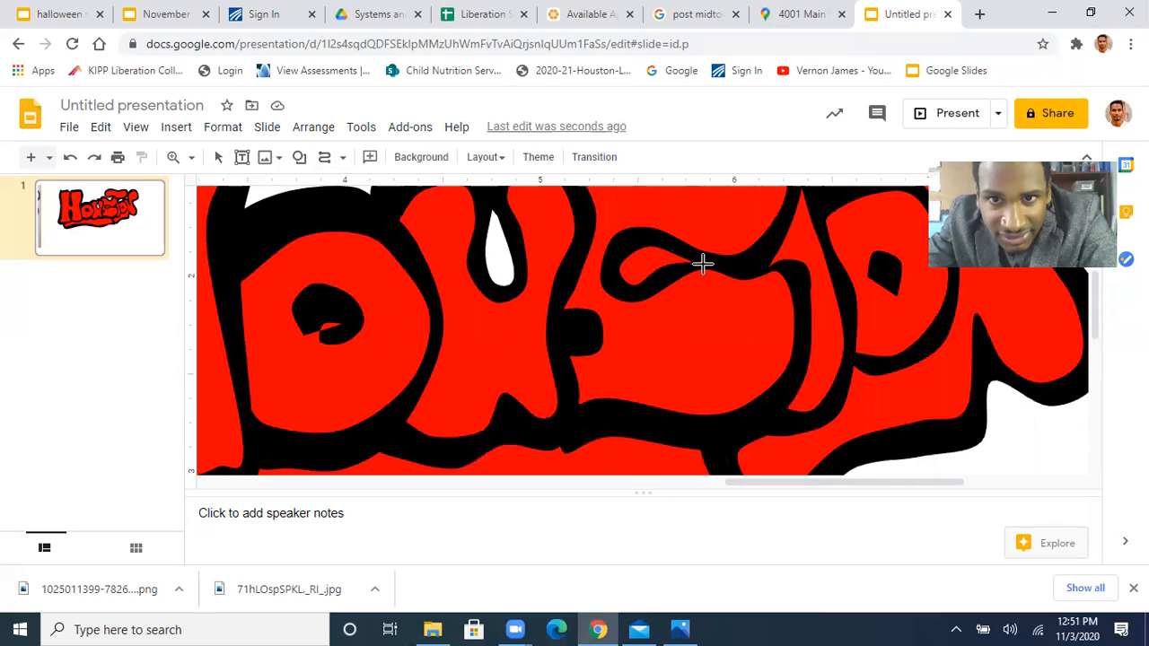
mouse_move(707, 264)
left_mouse_down()
mouse_move(649, 238)
mouse_move(621, 243)
mouse_move(608, 274)
mouse_move(617, 295)
mouse_move(690, 269)
left_mouse_up()
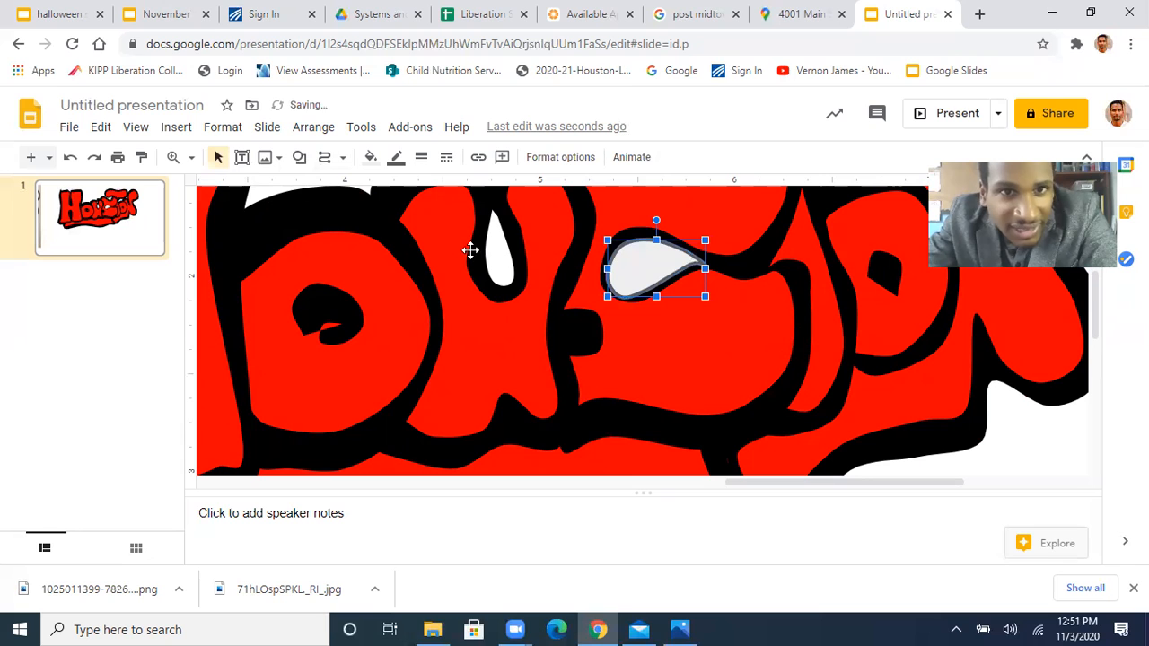
Fill the S's teardrop with white, make its border transparent and send it backward behind the black outline
left_click(371, 160)
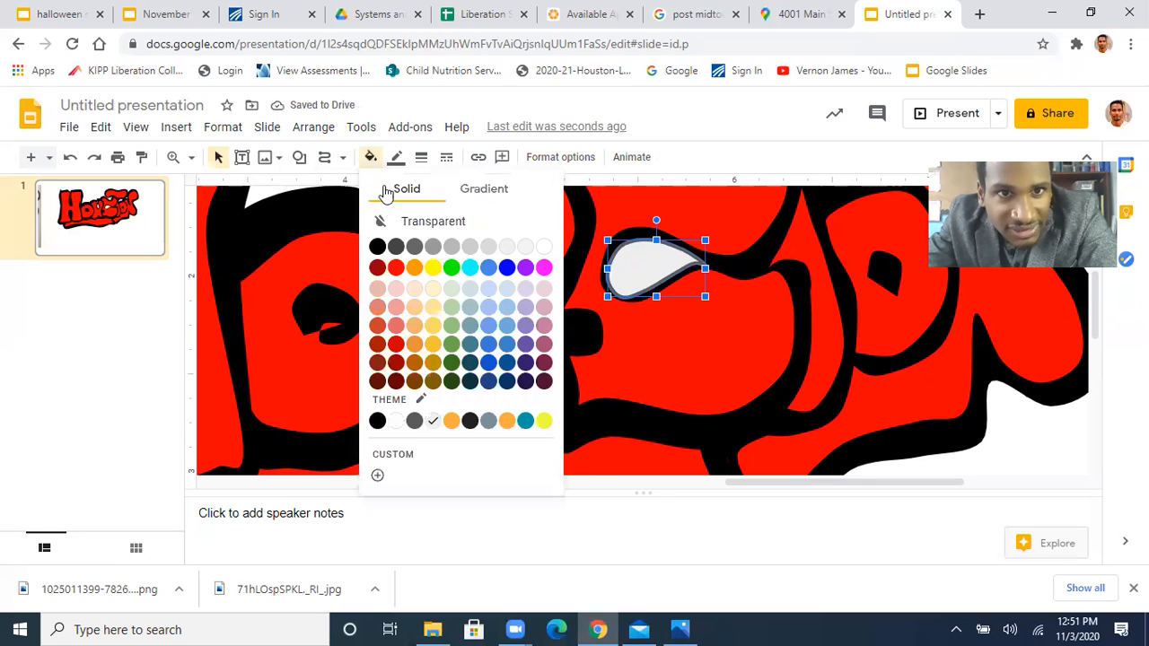
left_click(539, 245)
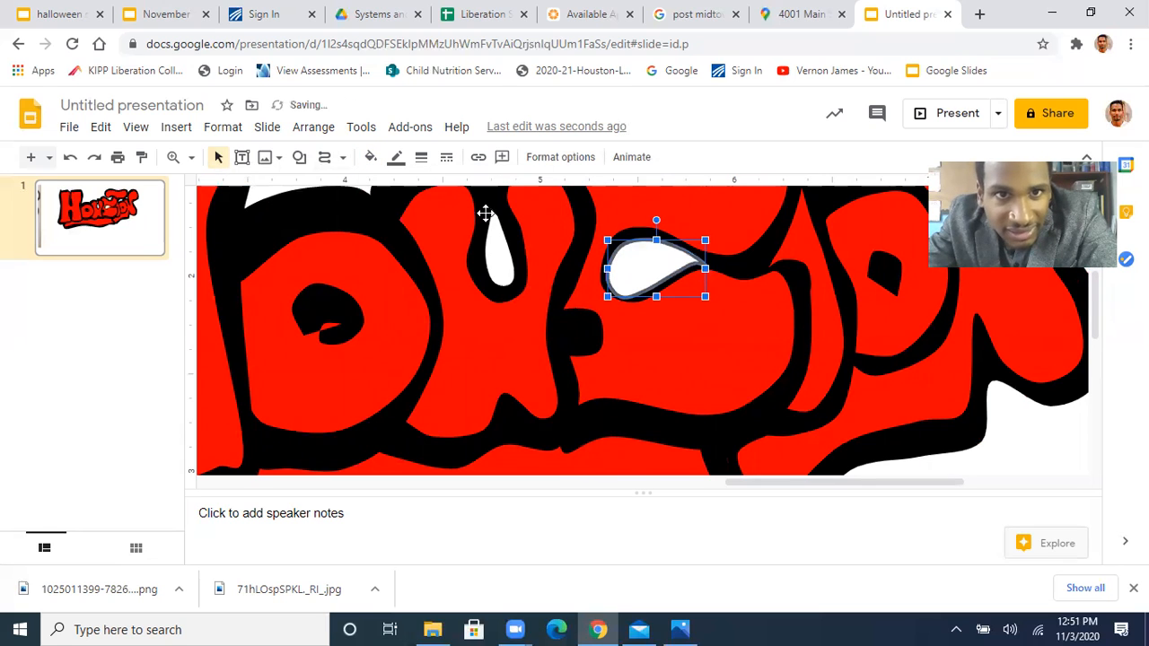
left_click(396, 158)
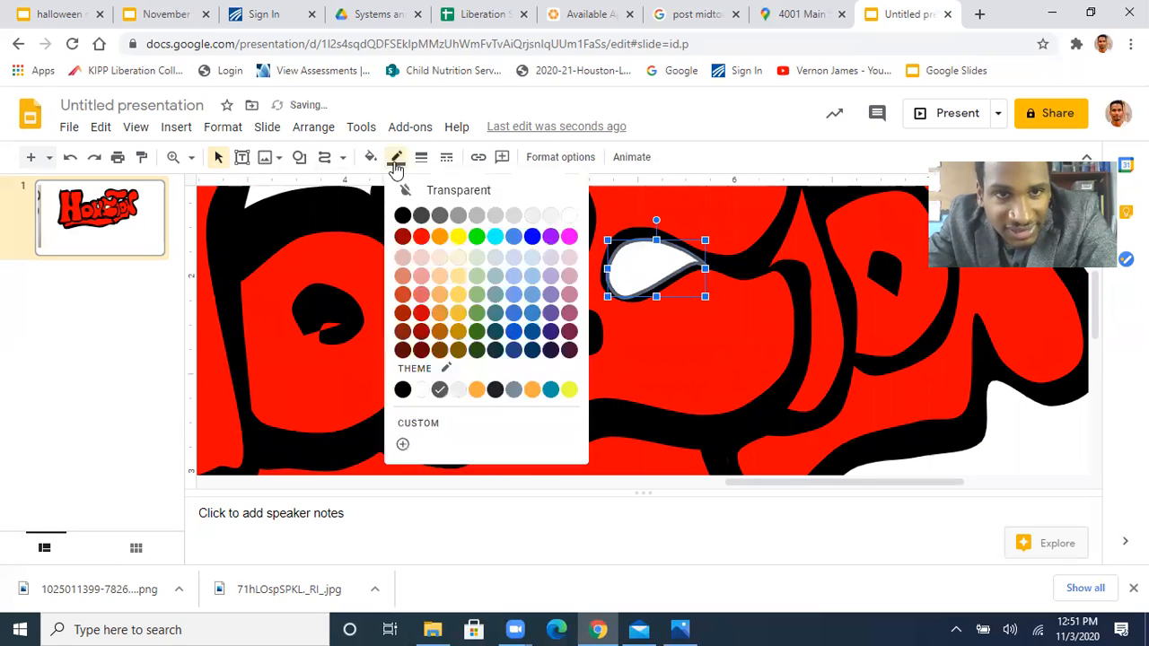
left_click(449, 190)
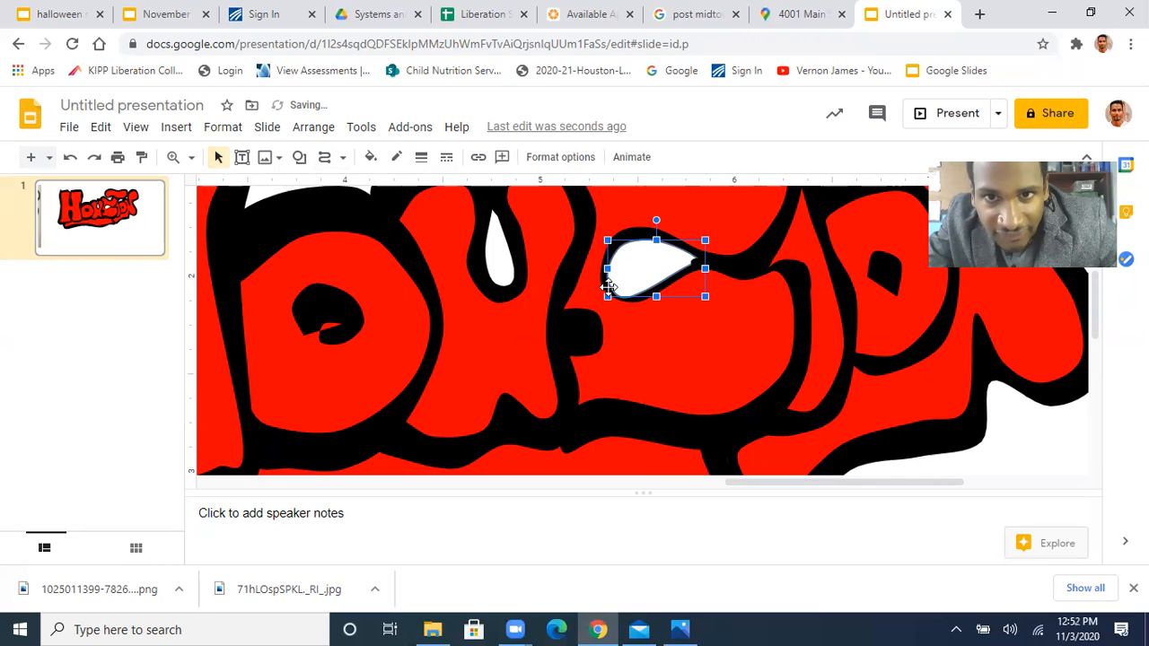
key("ctrl+Down")
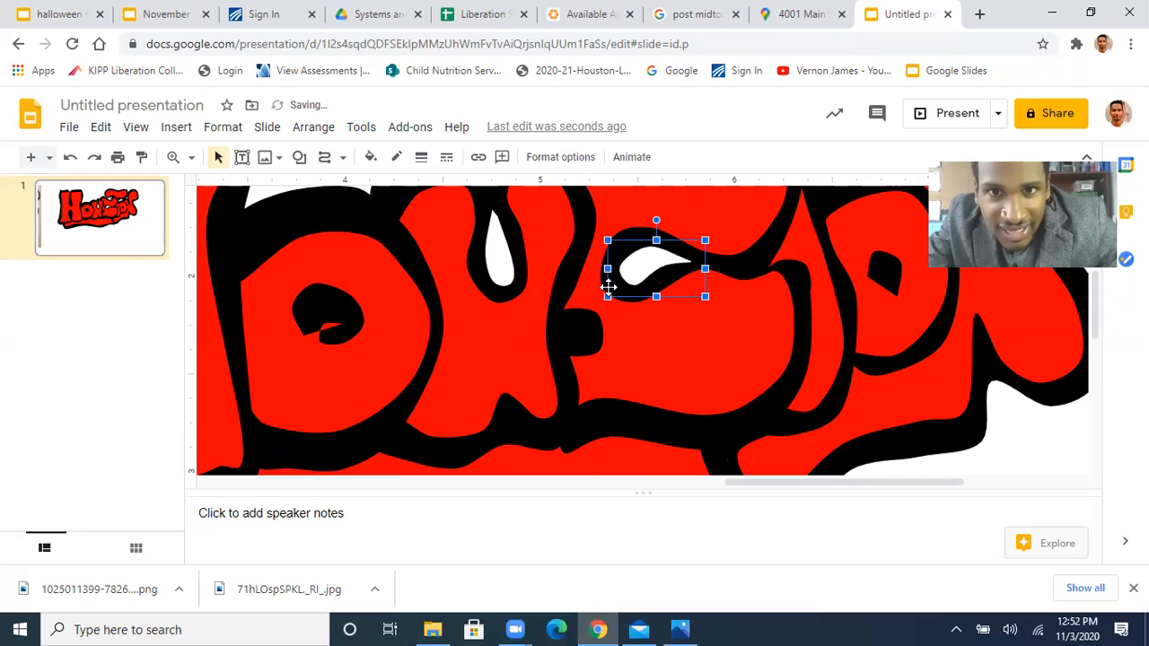
Bring the S's white teardrop forward over the black outline and send it backward behind the outline again
key("ctrl+Up")
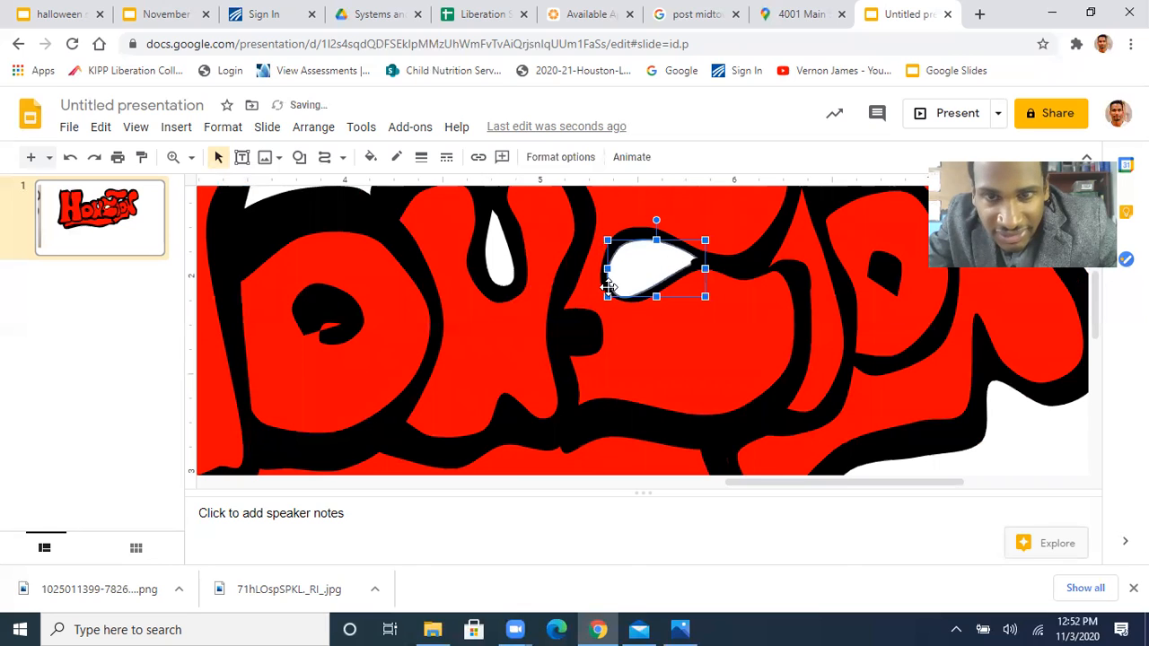
key("ctrl+Down")
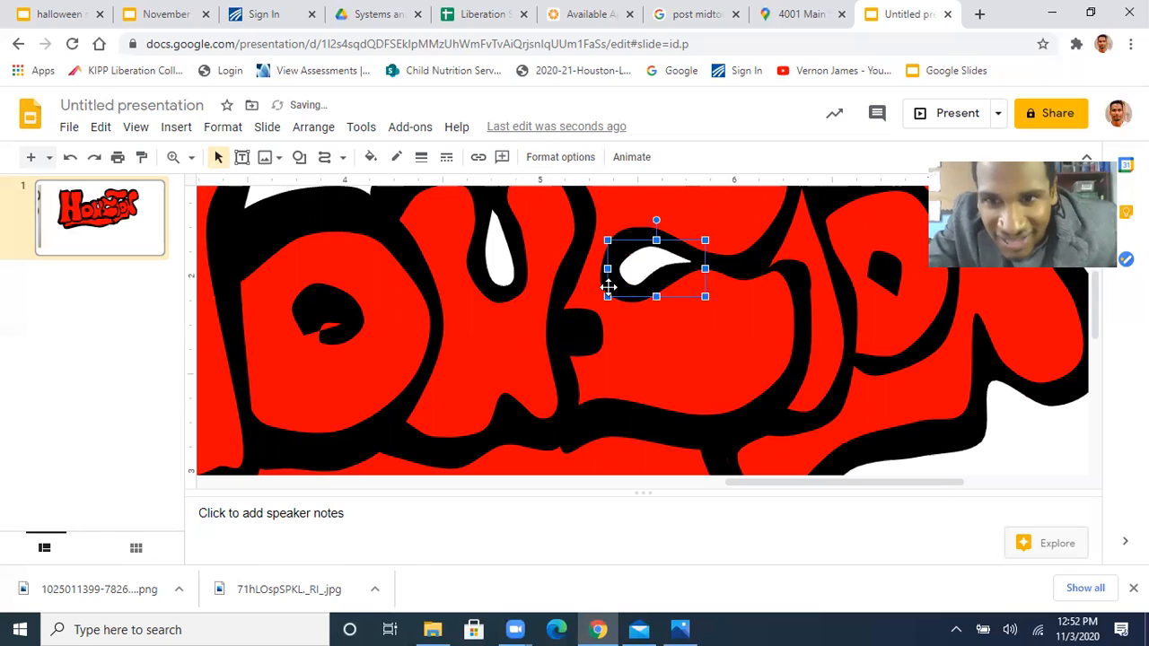
left_click(1041, 452)
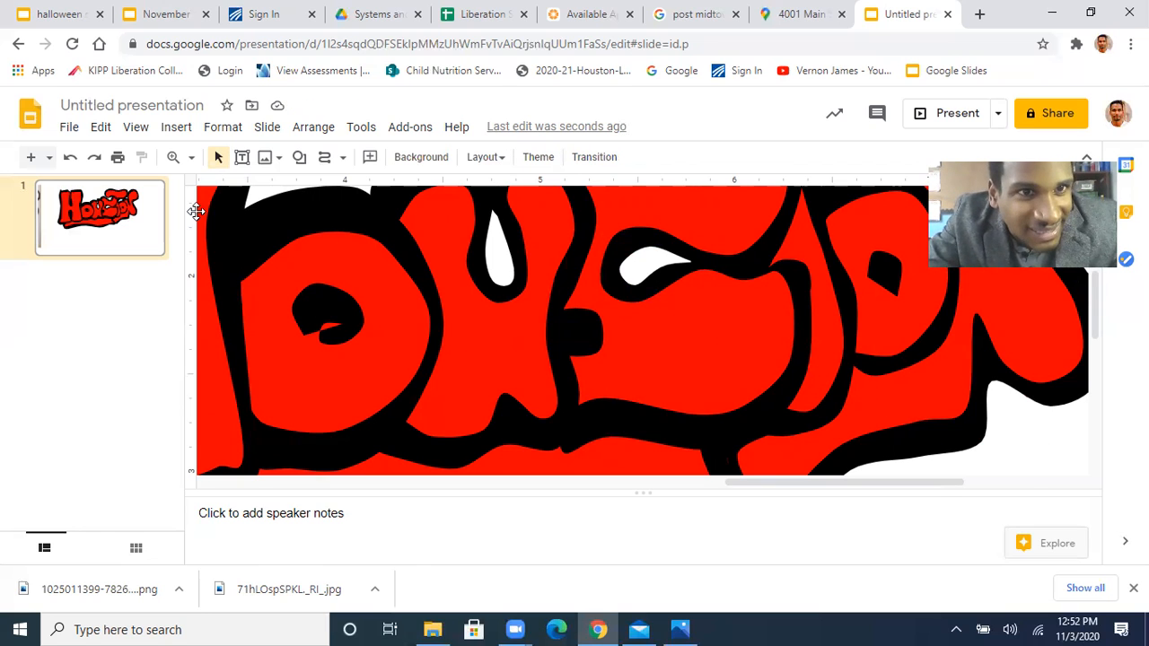
Select all the HOUSTON lettering shapes on the slide without the reference photo and group them
left_click(190, 158)
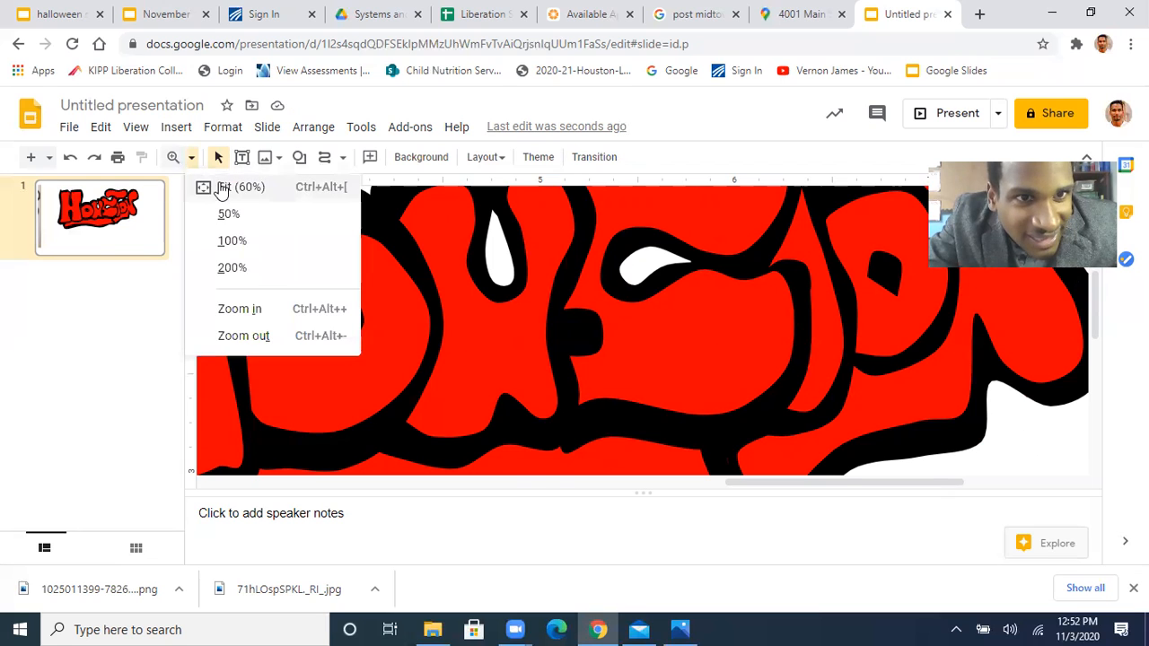
left_click(224, 189)
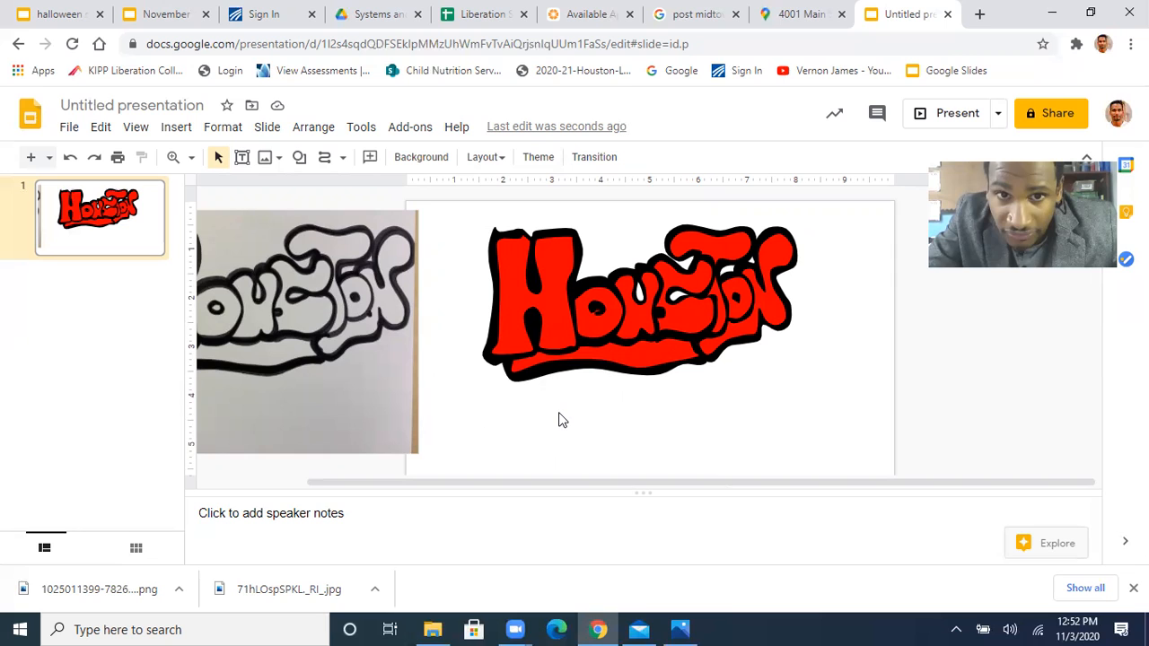
scroll(559, 420, "left", 3)
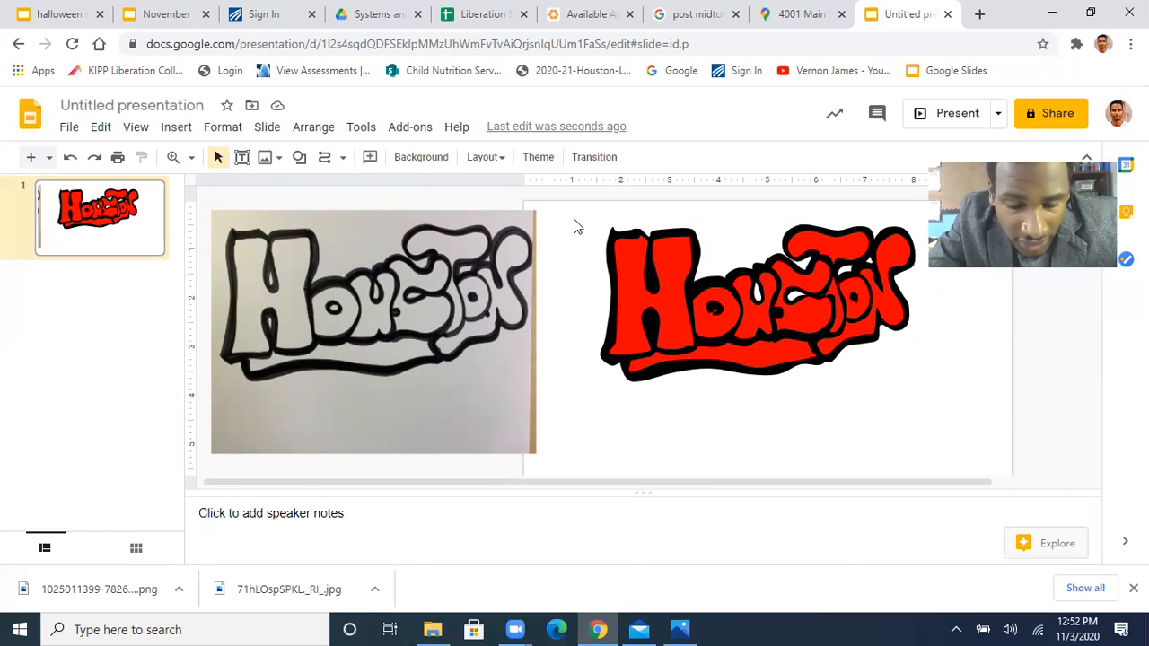
left_click_drag(577, 226, 920, 389)
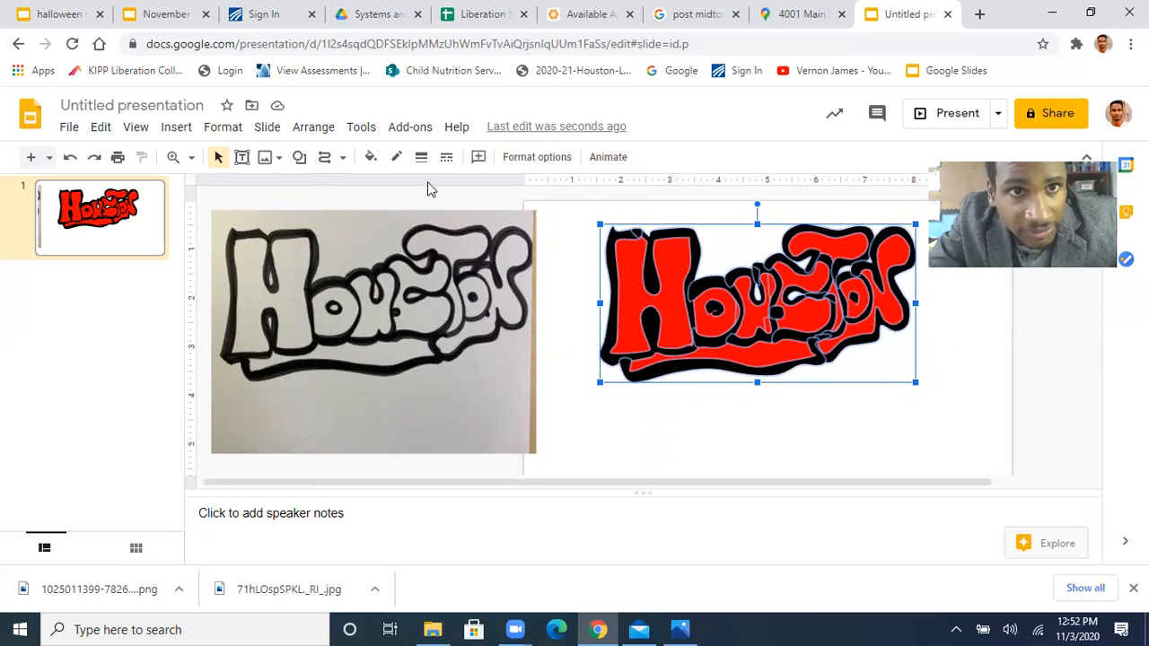
left_click(316, 131)
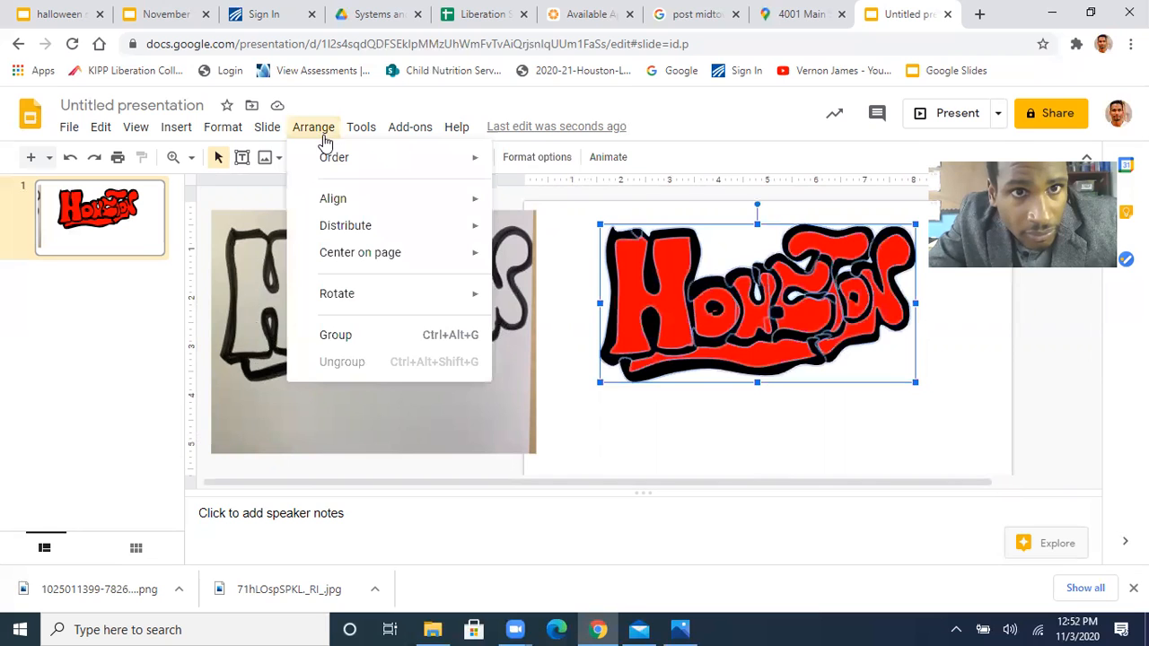
left_click(367, 336)
left_click(567, 398)
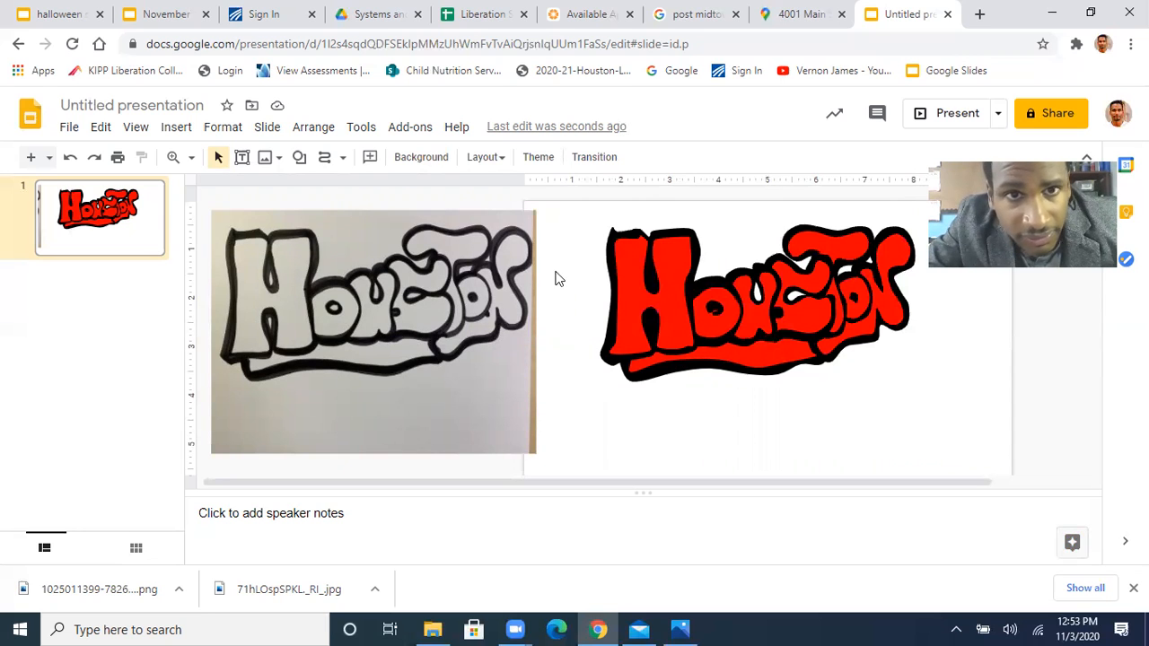
left_click(313, 127)
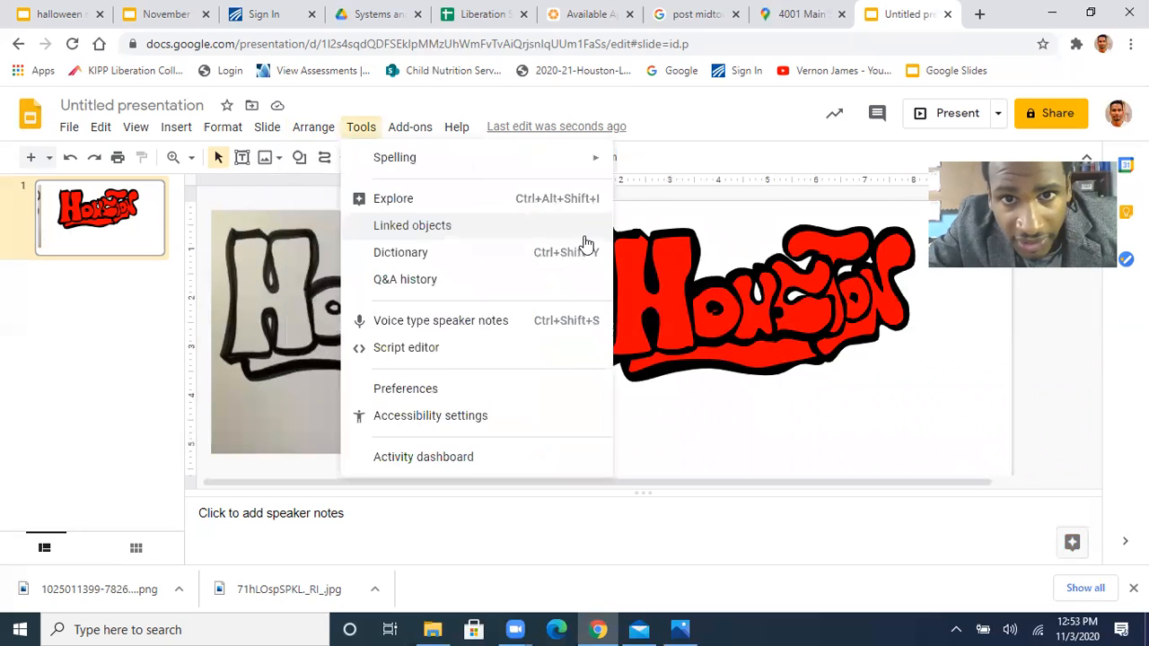
left_click(582, 230)
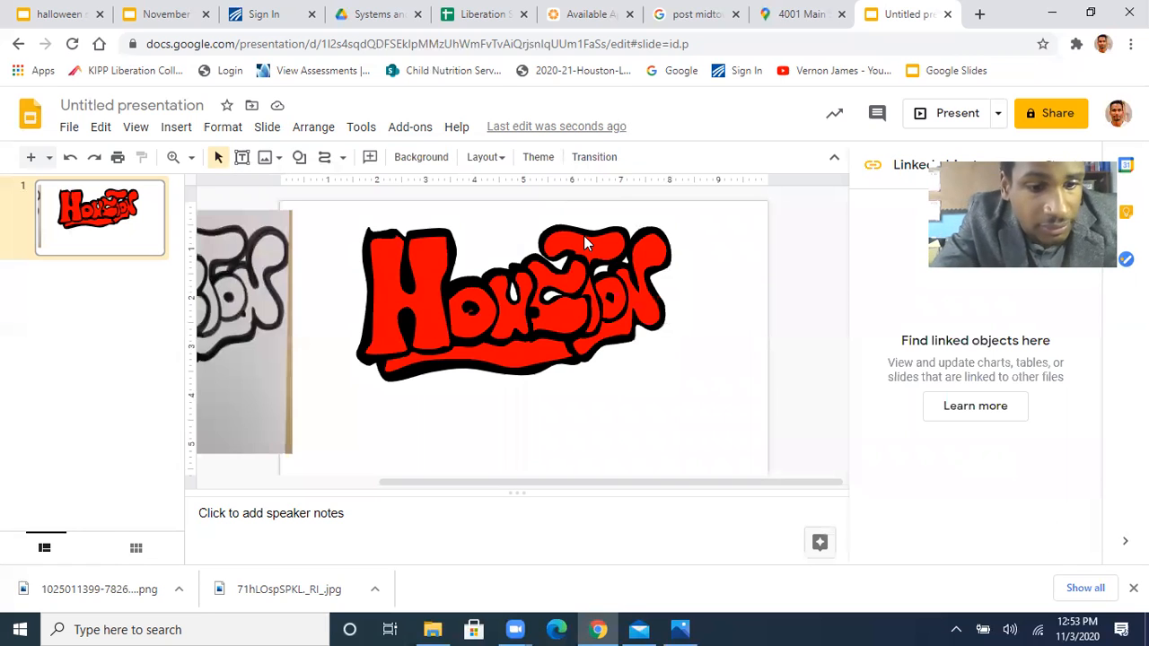
left_click(585, 241)
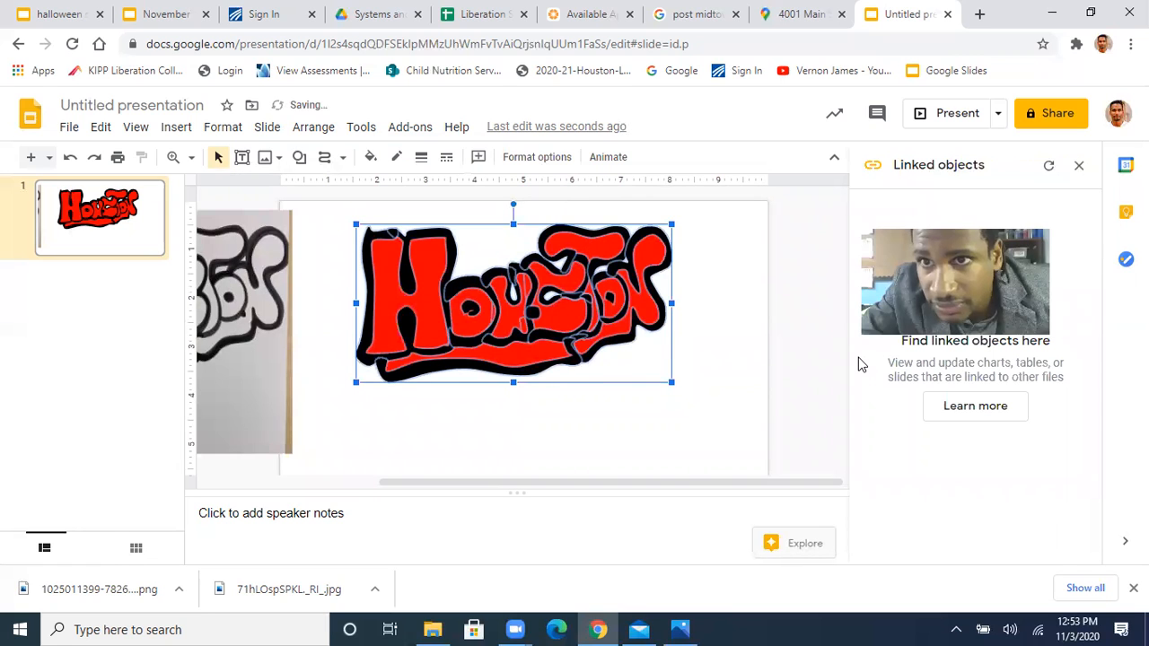
left_click(1079, 166)
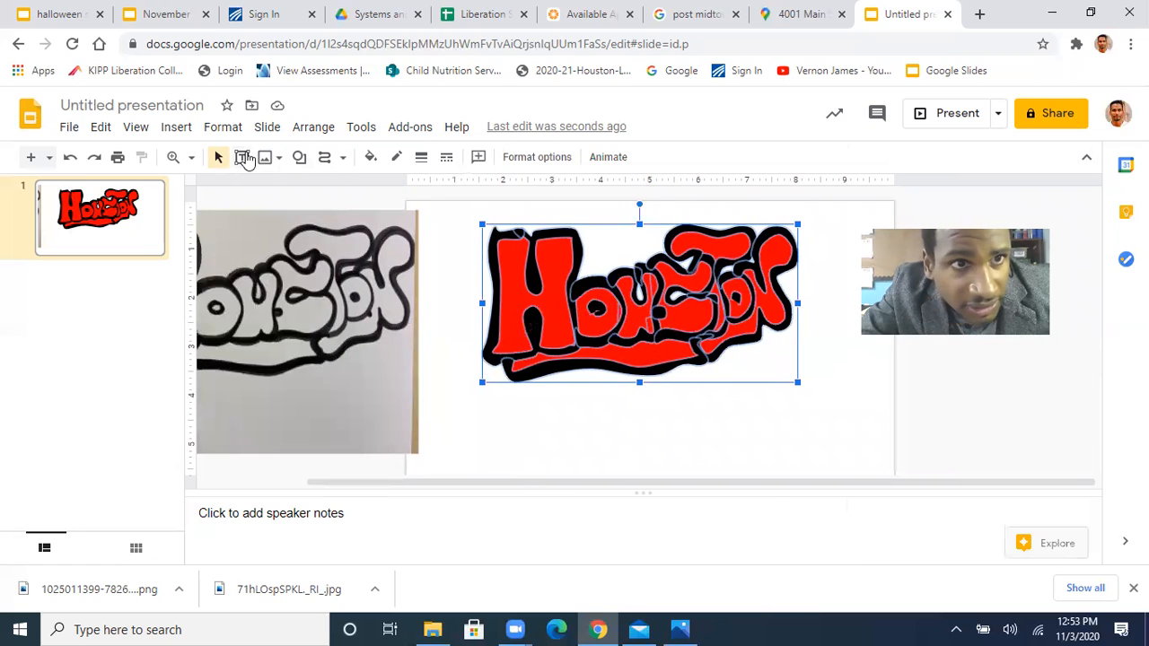
left_click(310, 134)
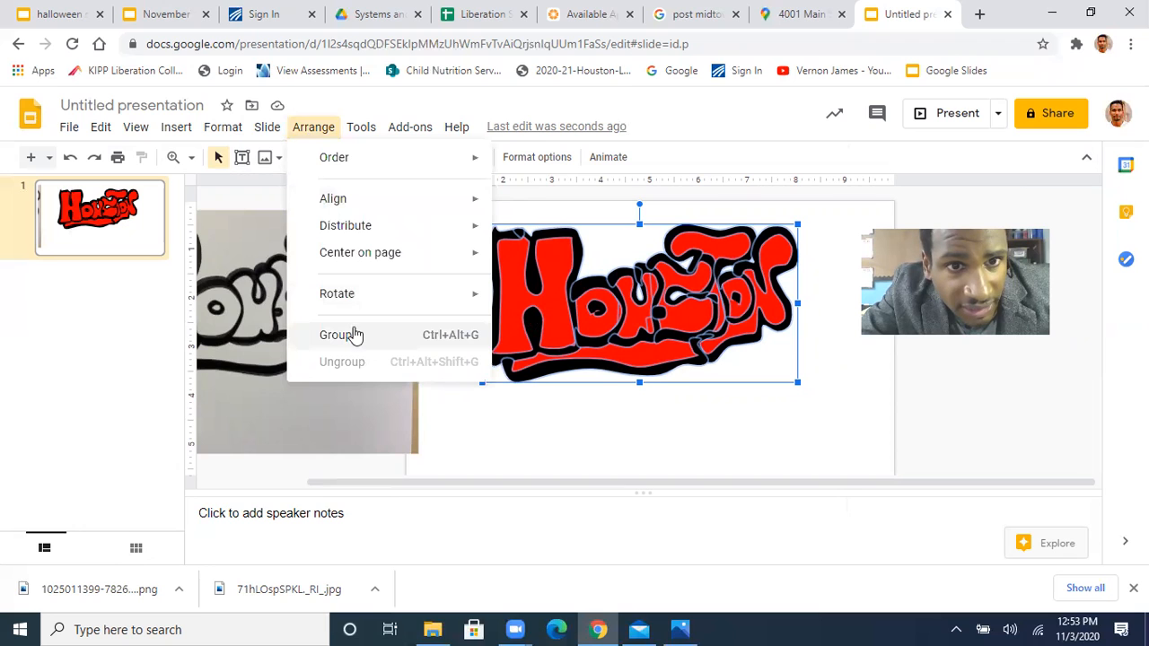
left_click(460, 436)
left_click_drag(453, 229, 840, 412)
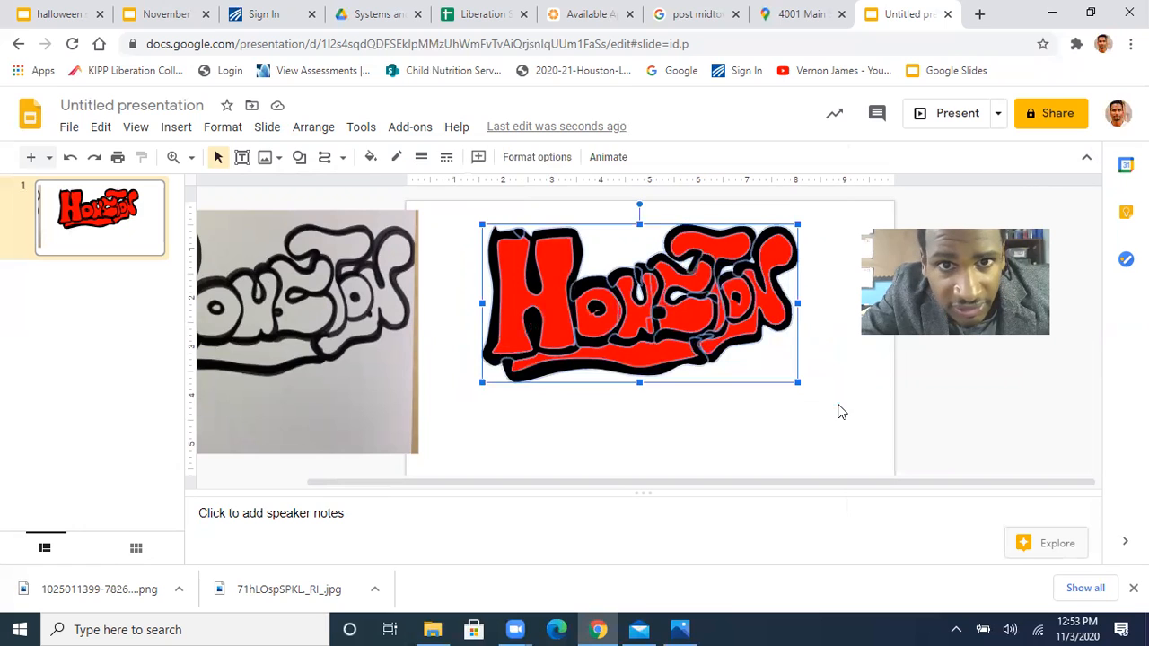
left_click(305, 130)
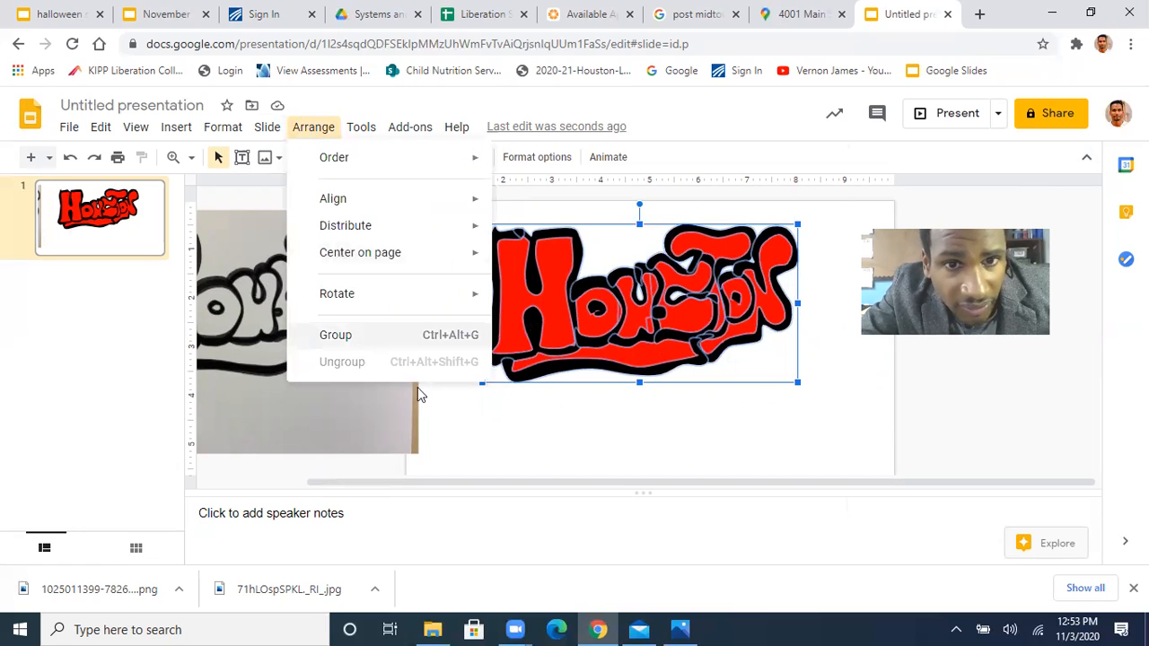
left_click(458, 435)
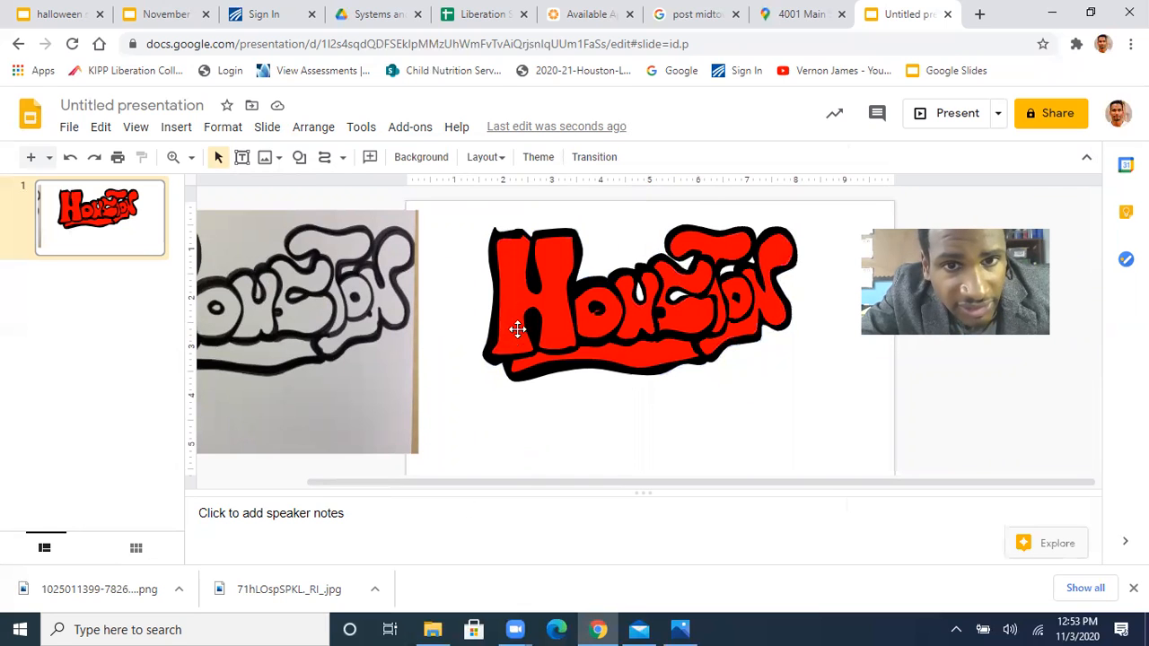
Draw a closed curve for a shadow along the lower and right edges of the H's right leg
left_click(325, 160)
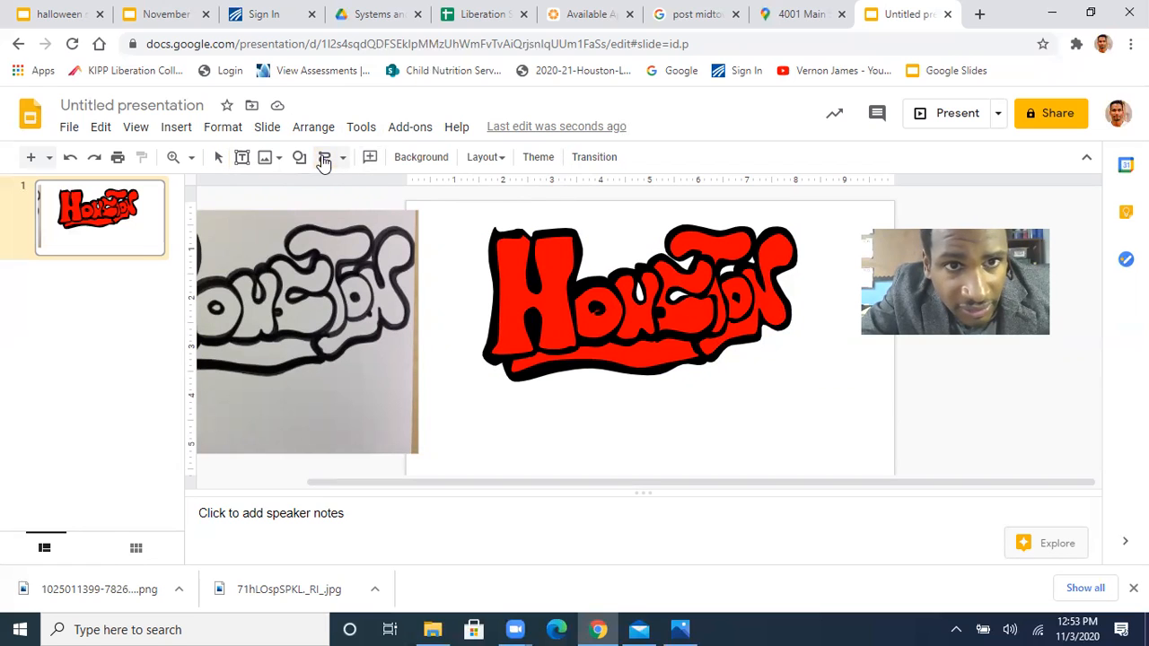
left_click(171, 158)
left_click(481, 327)
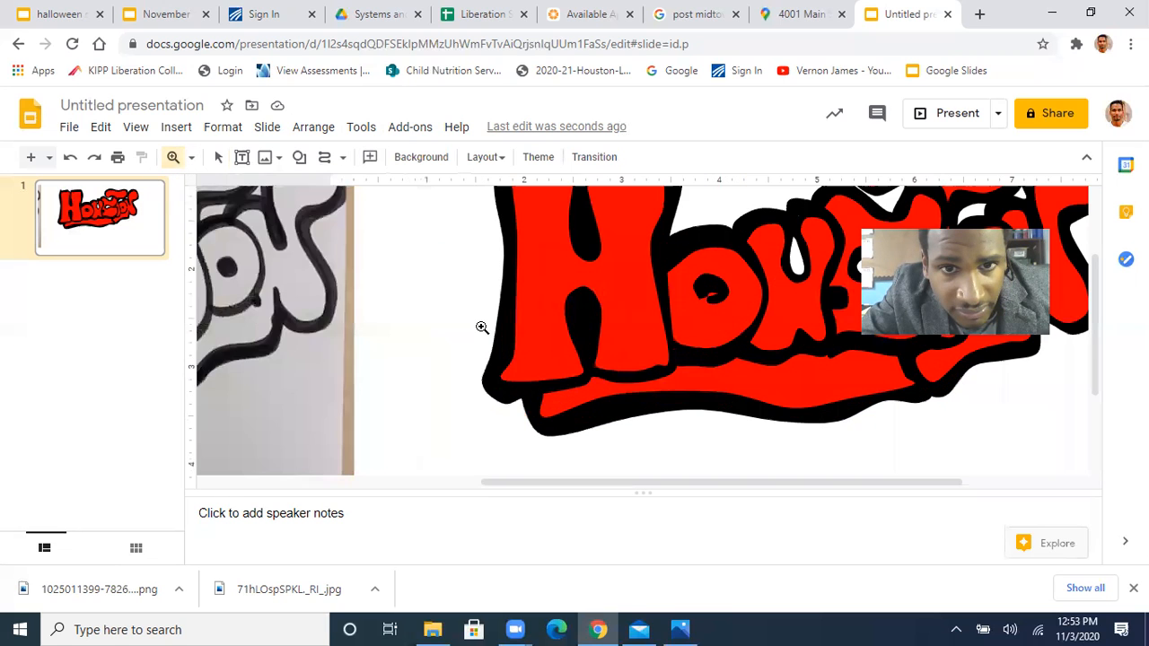
left_click(479, 330)
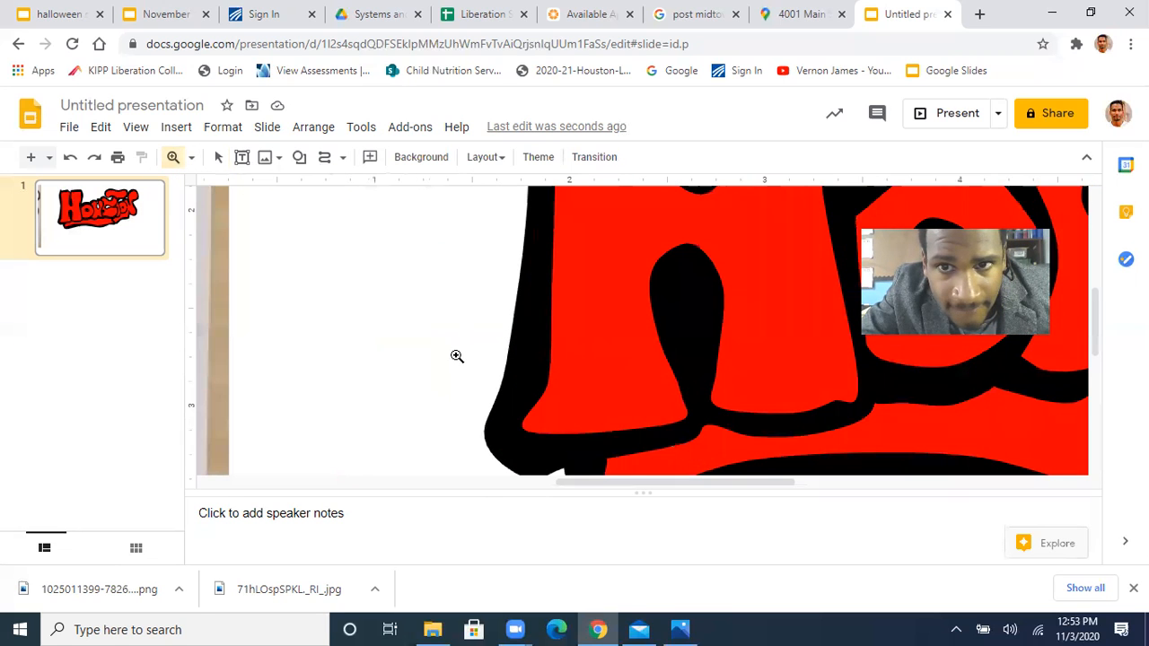
scroll(457, 357, "up", 2)
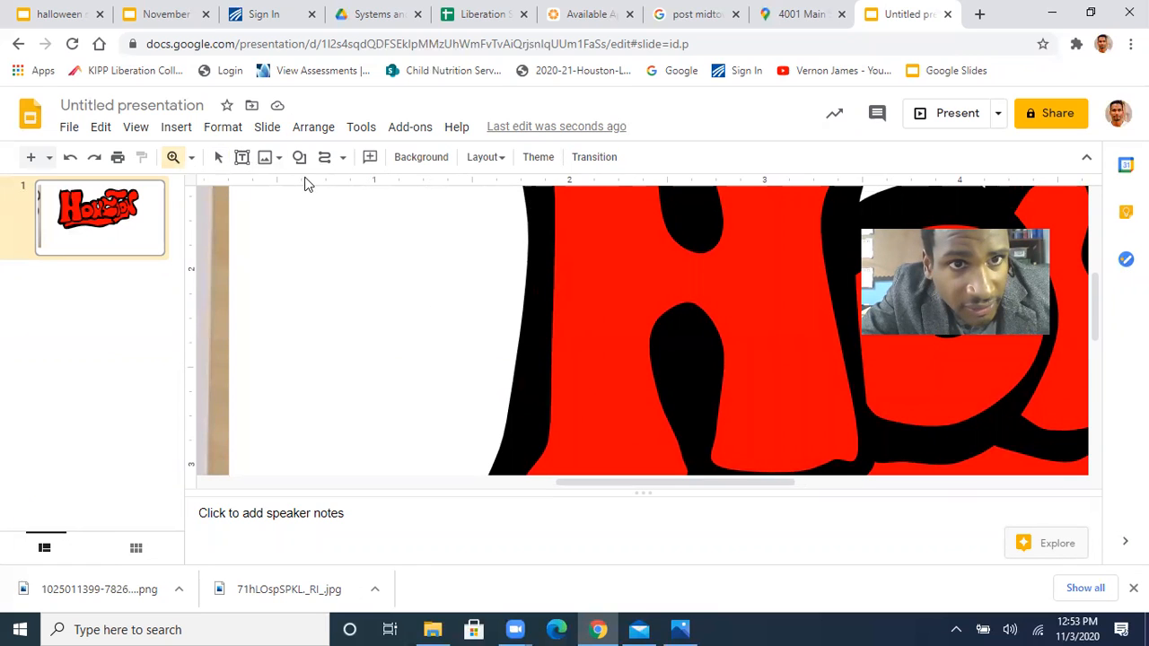
left_click(324, 157)
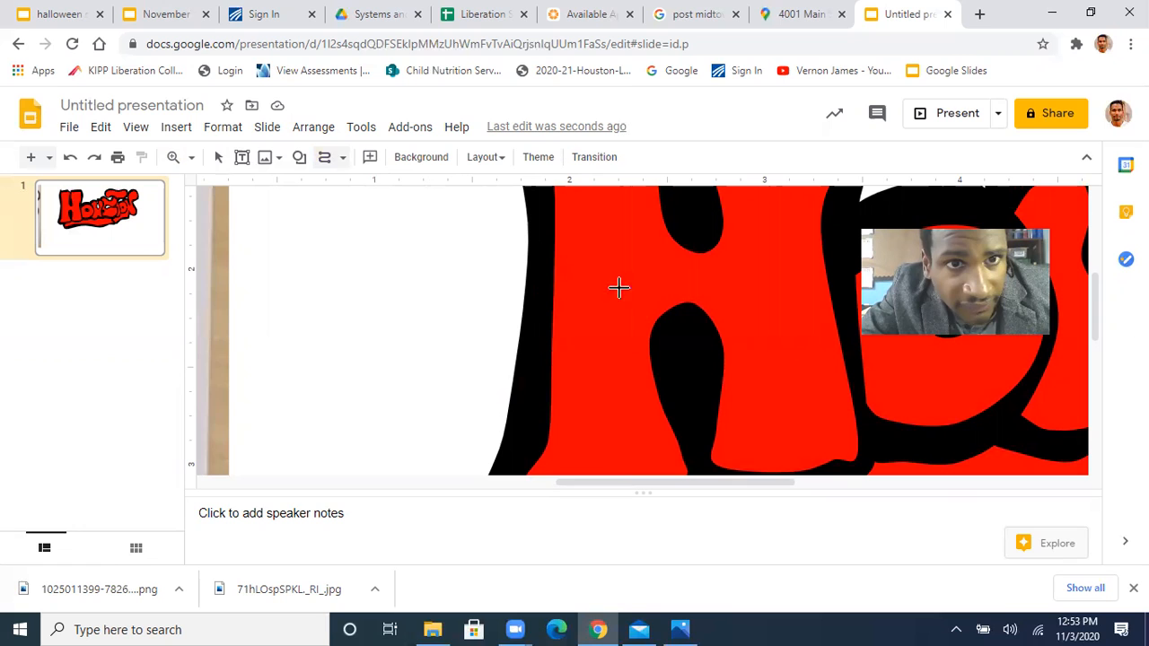
scroll(651, 310, "down", 1)
scroll(651, 310, "up", 1)
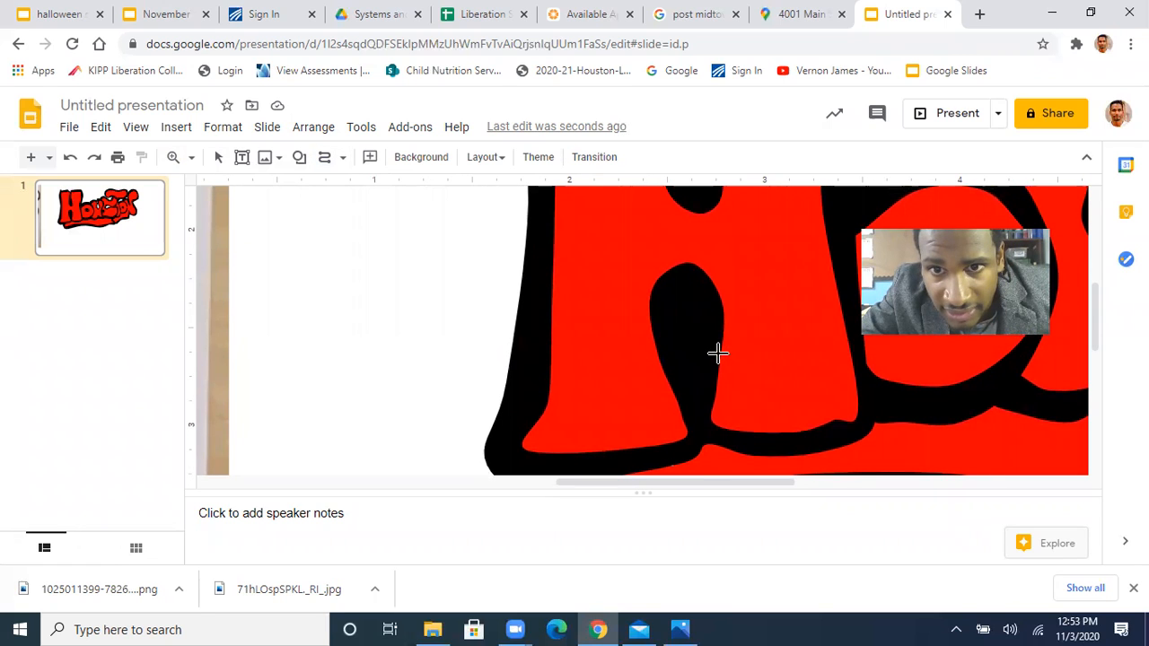
mouse_move(718, 353)
left_mouse_down()
mouse_move(751, 373)
mouse_move(744, 379)
mouse_move(803, 361)
mouse_move(818, 297)
mouse_move(807, 215)
mouse_move(826, 197)
mouse_move(862, 420)
mouse_move(836, 439)
mouse_move(715, 439)
mouse_move(701, 429)
mouse_move(708, 329)
mouse_move(719, 357)
left_mouse_up()
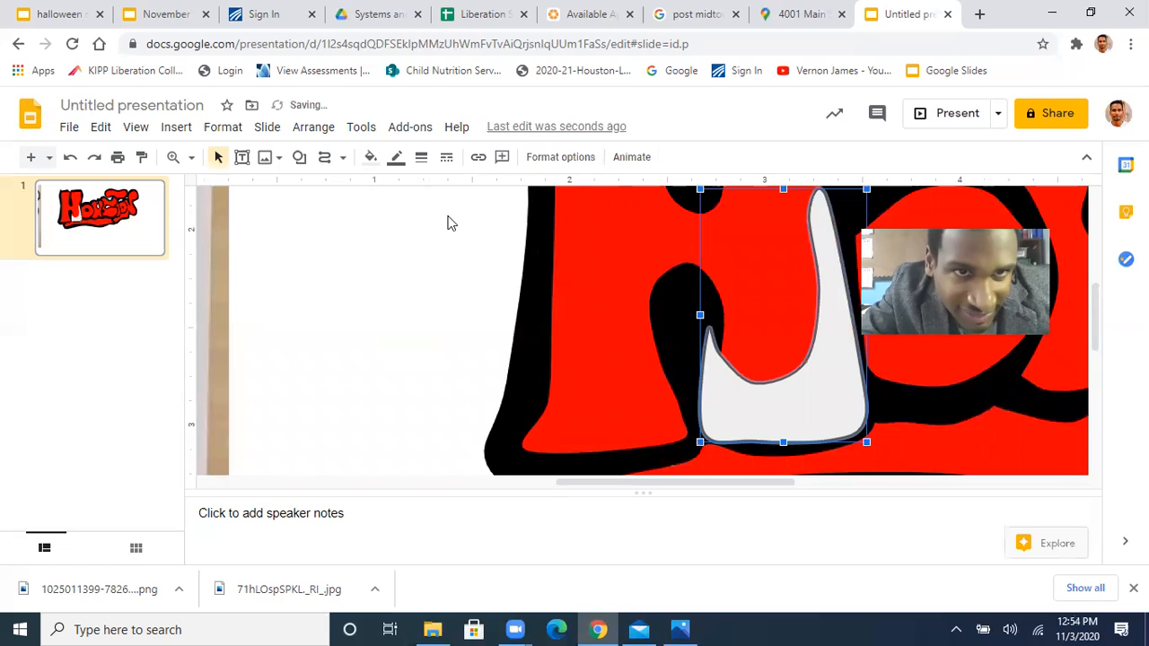
Fill the H's shadow shape with dark red, make its border transparent and send it backward behind the black outline
left_click(370, 159)
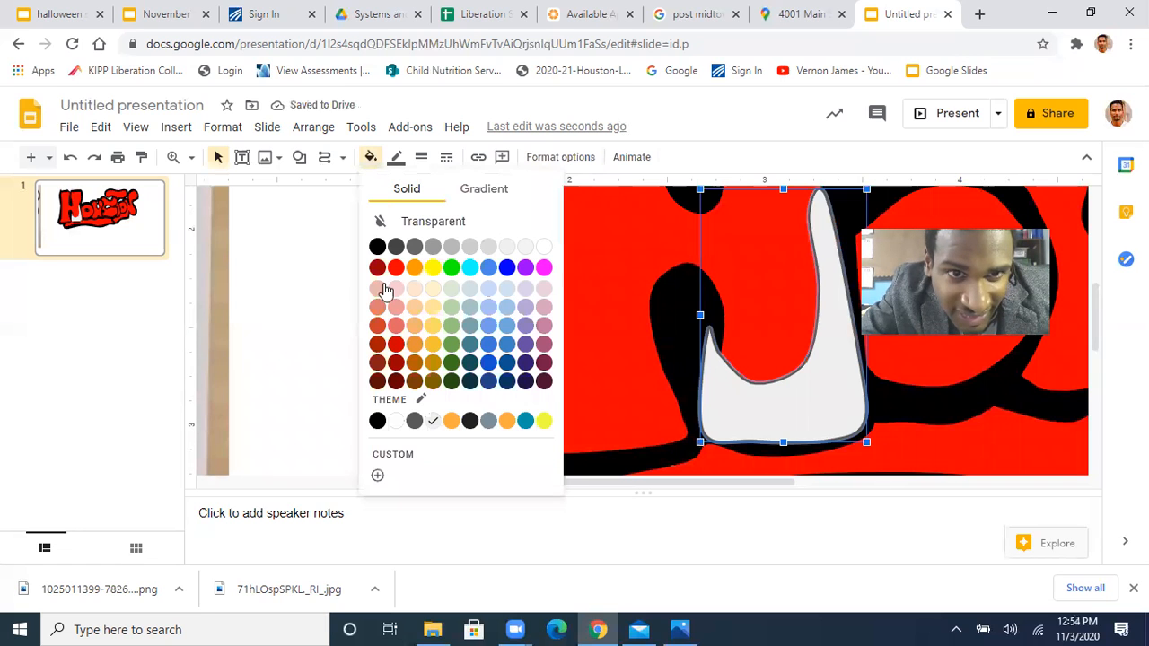
left_click(398, 364)
left_click(398, 158)
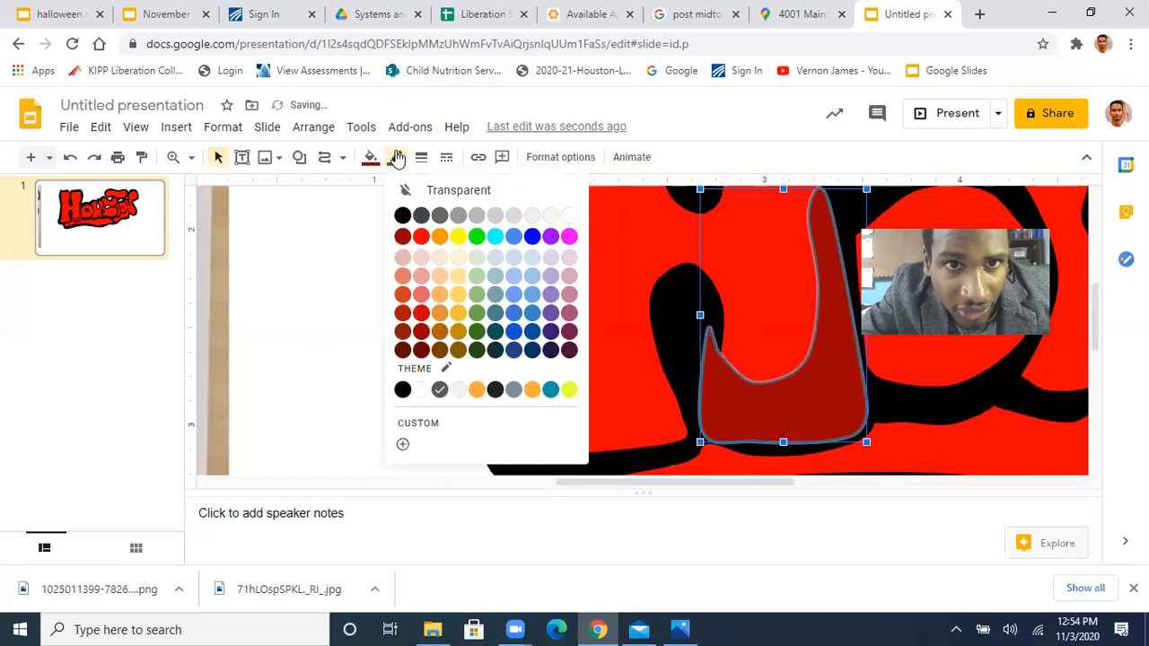
left_click(452, 191)
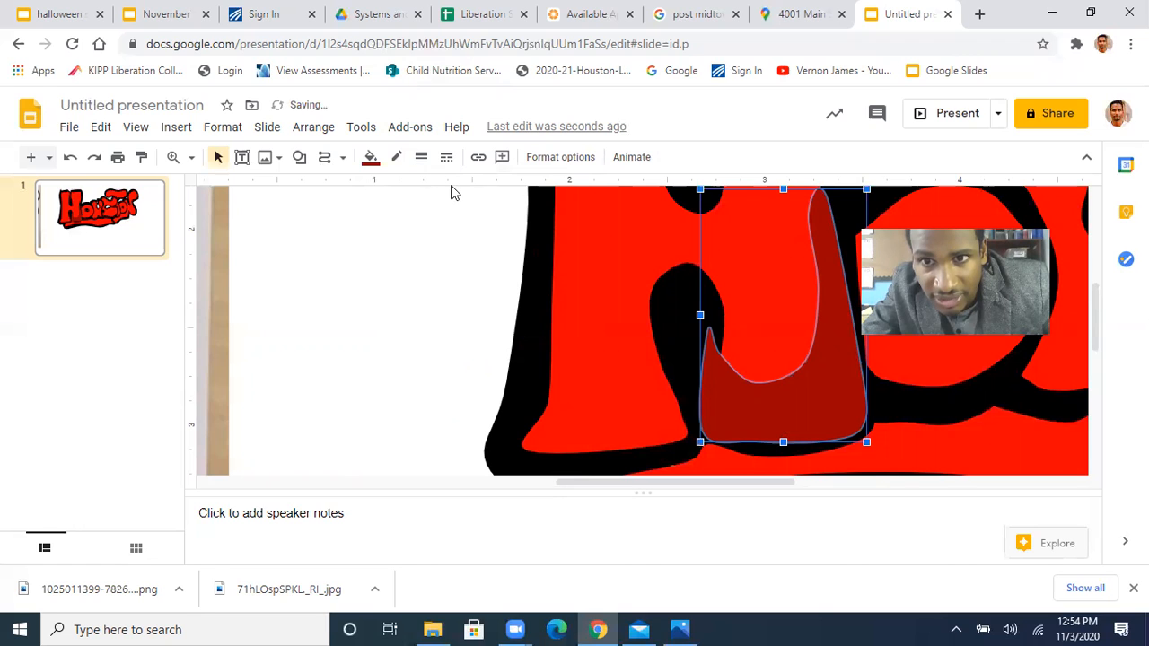
key("ctrl+Down")
key("ctrl+Down")
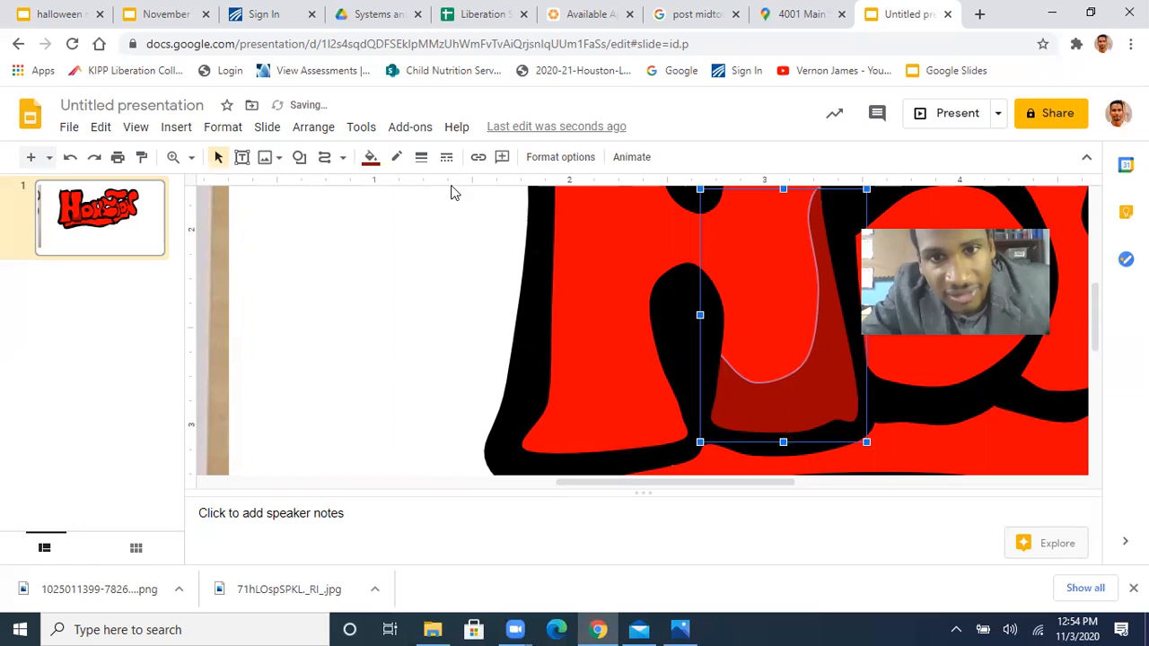
left_click(396, 297)
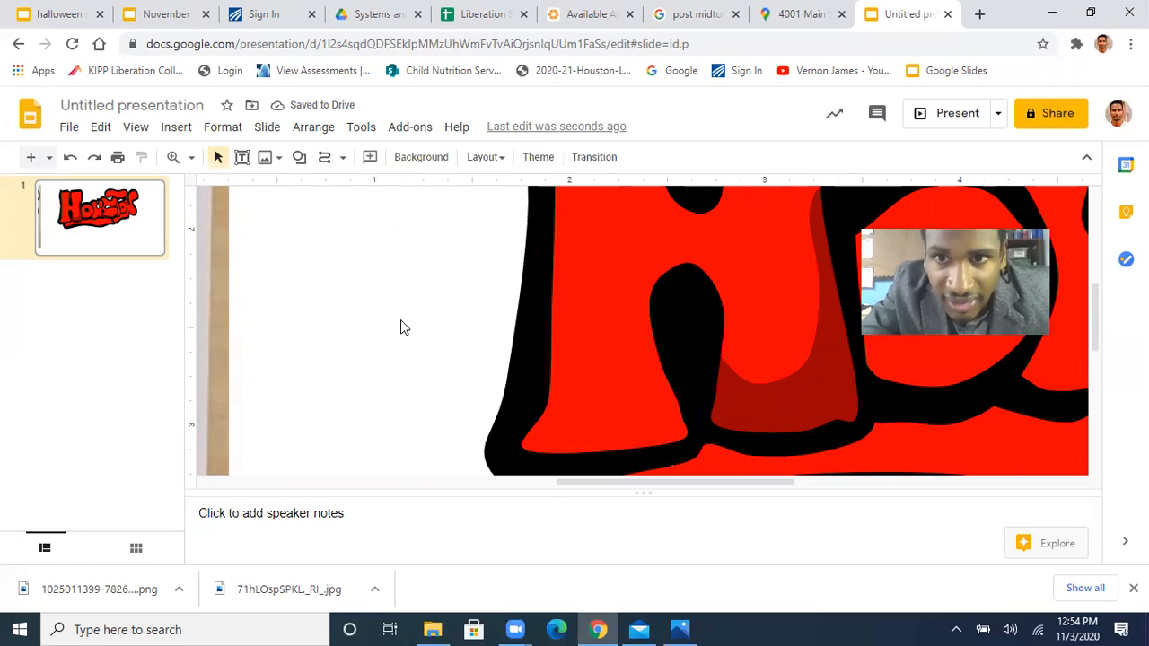
Delete the dark red shadow shape from the H's right leg
left_click(191, 162)
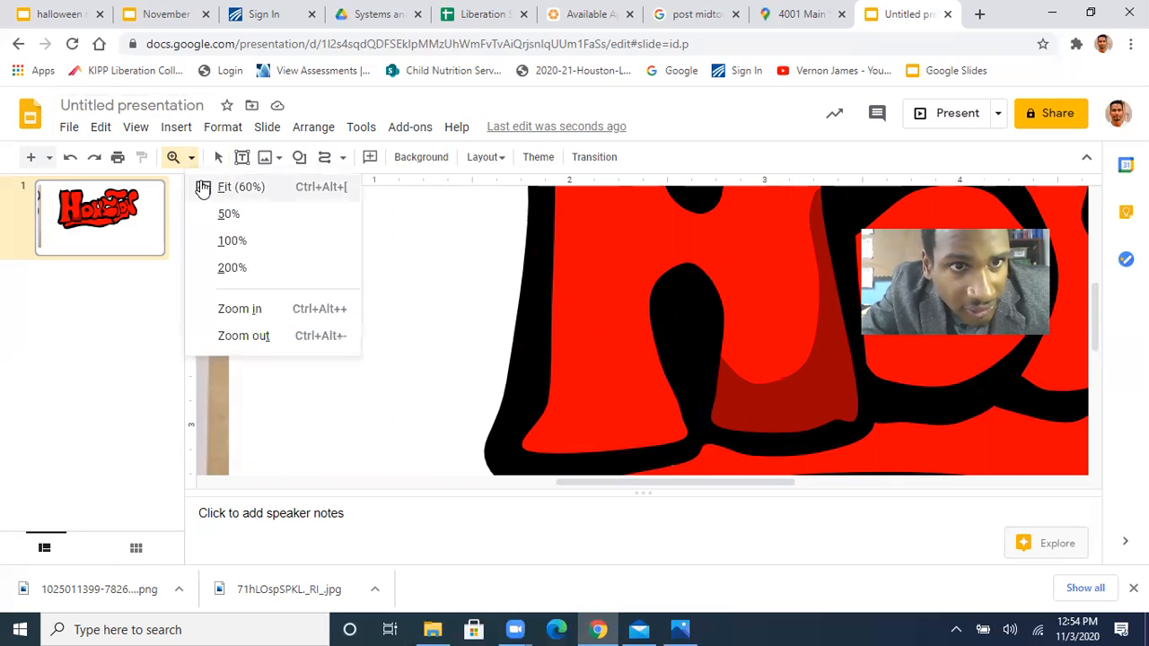
left_click(205, 191)
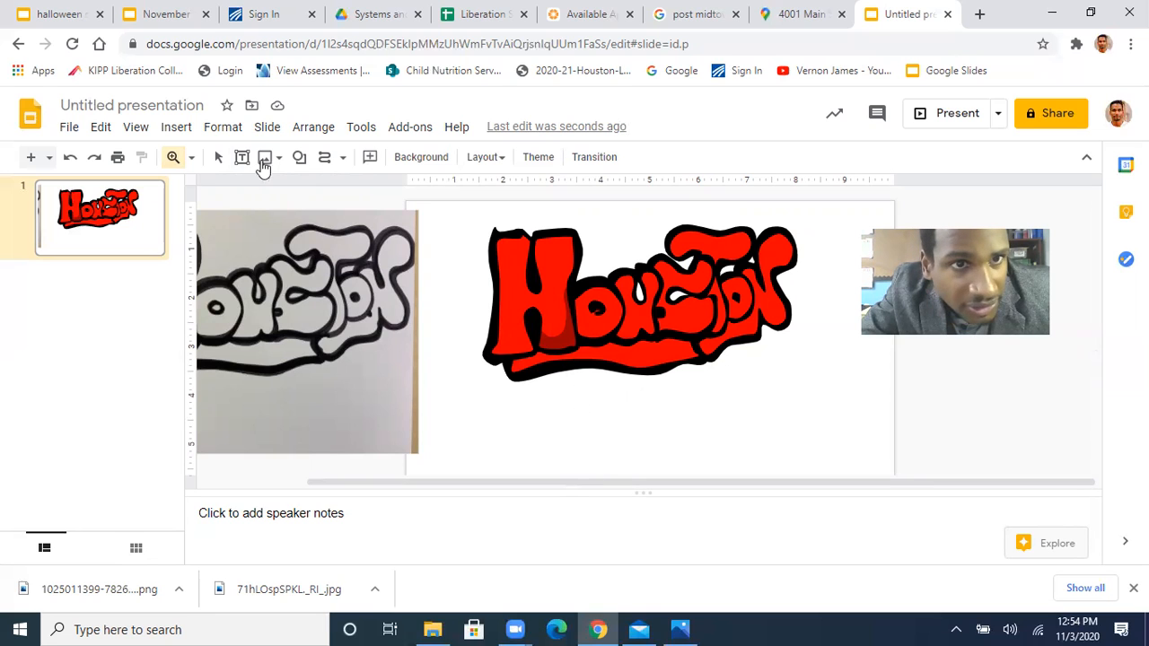
left_click(218, 157)
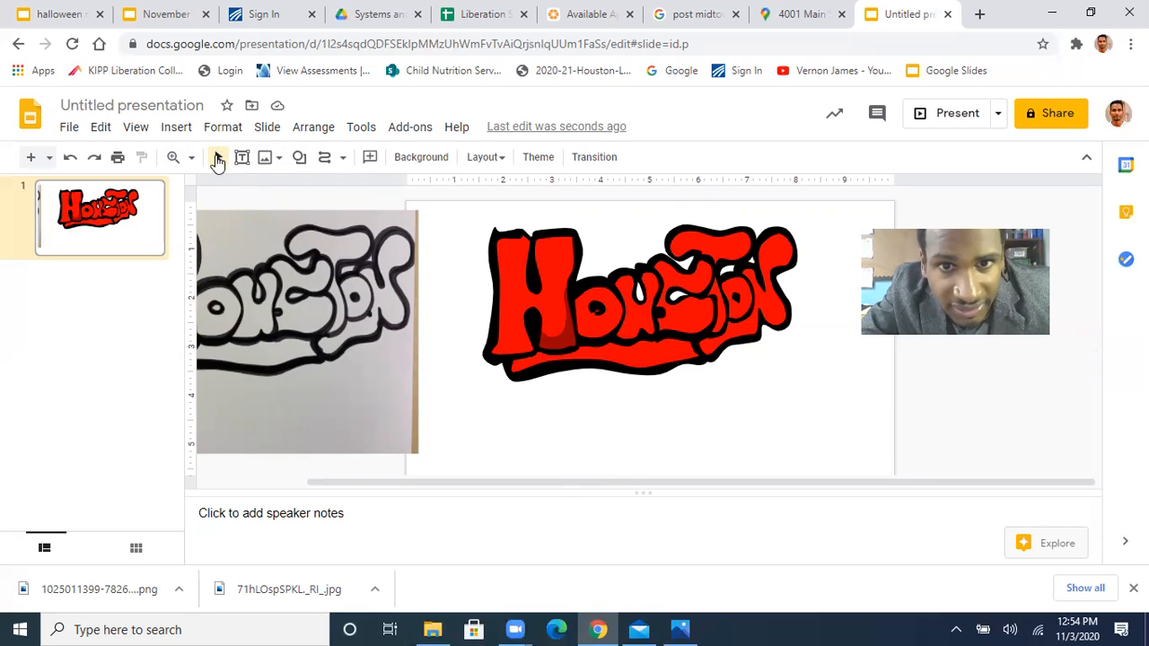
left_click(567, 349)
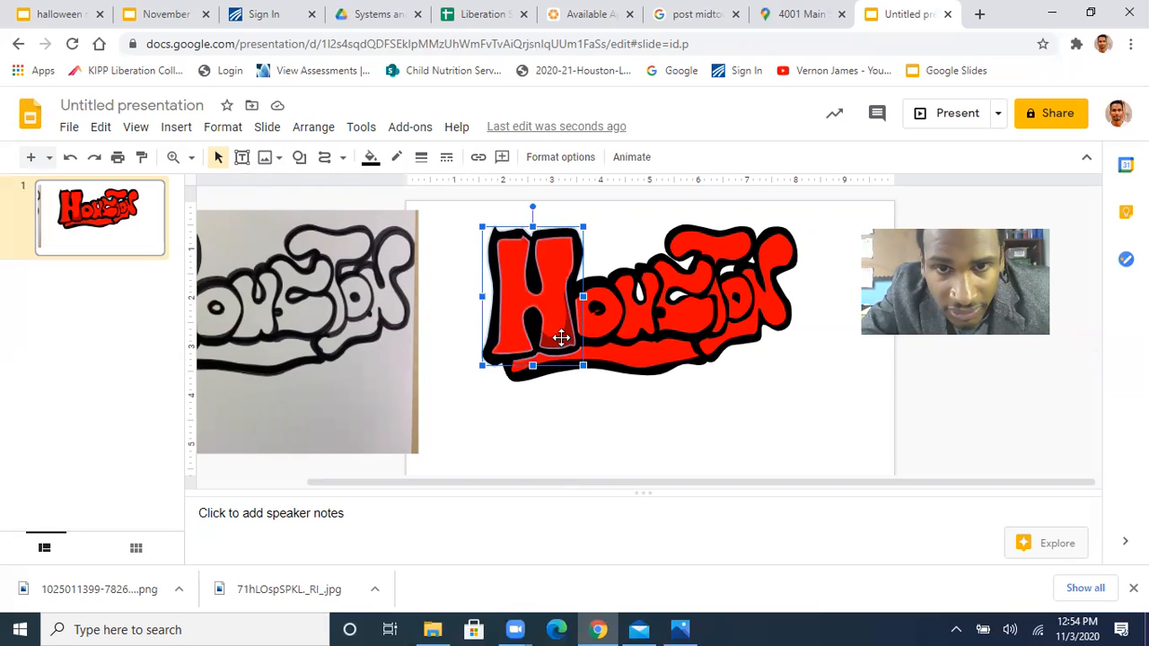
left_click(561, 338)
key("Delete")
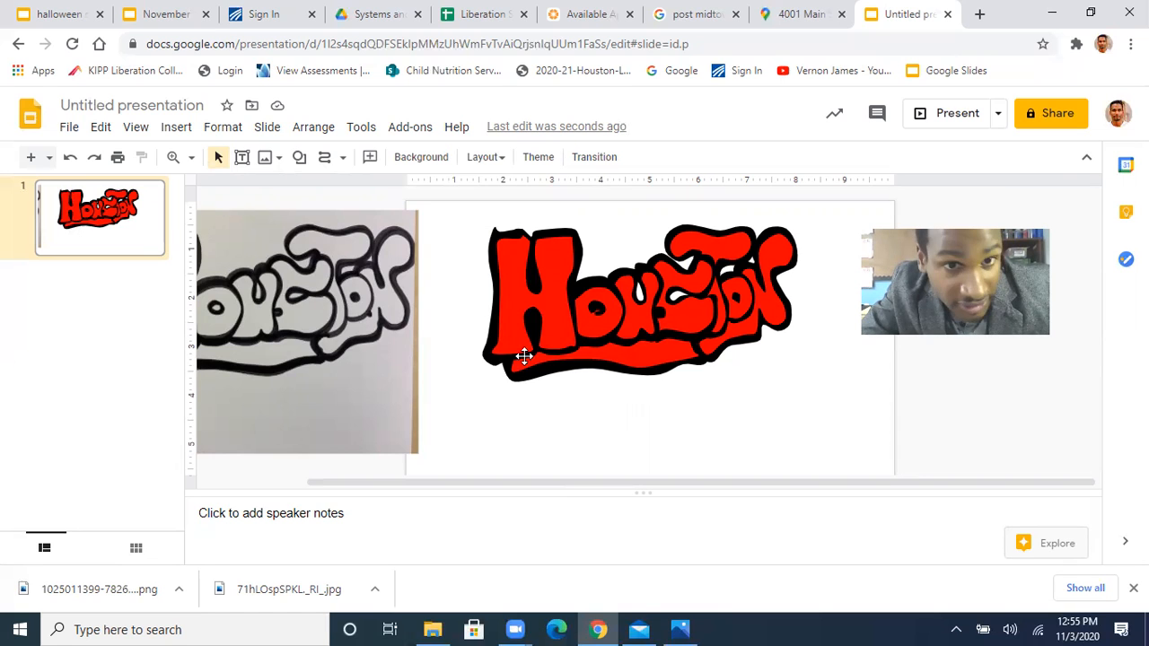
scroll(308, 333, "left", 3)
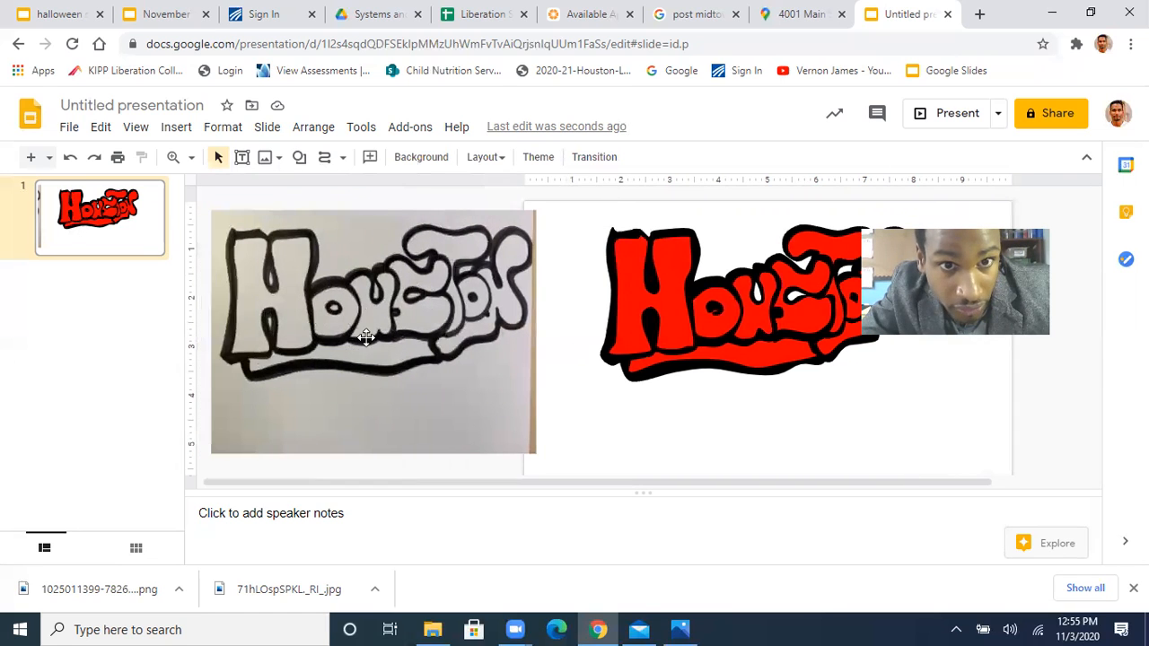
scroll(587, 403, "right", 3)
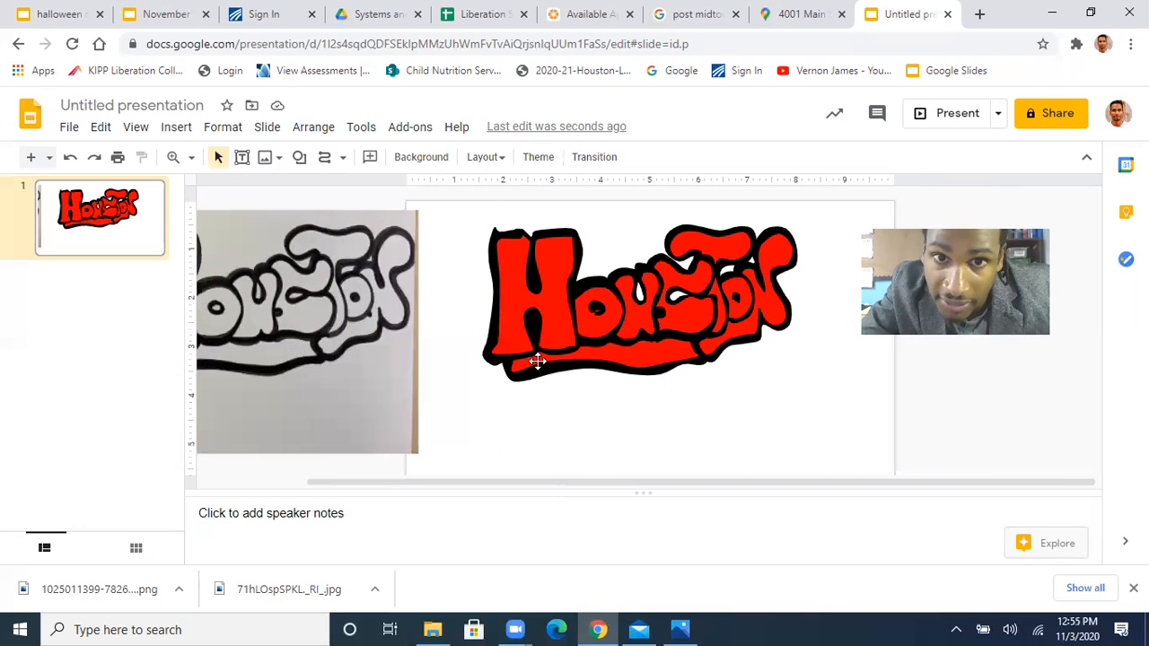